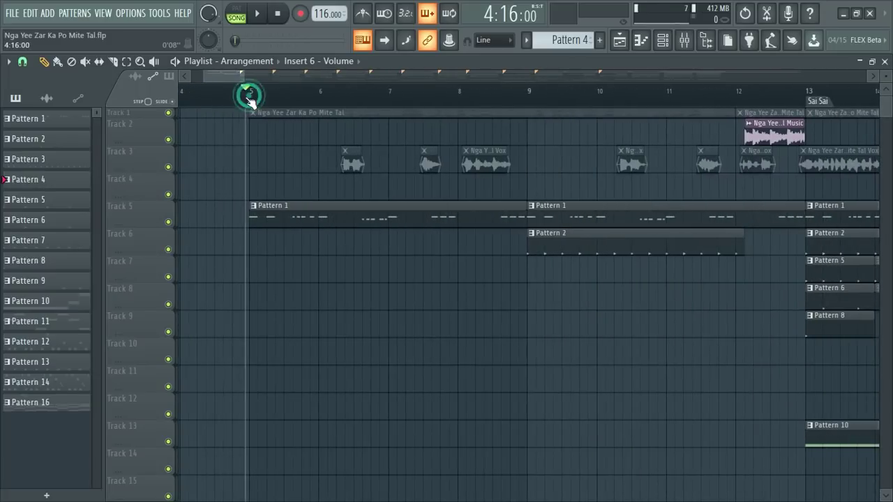
Play the arrangement from just before bar 5 to hear the opening Pattern 1 lead, with the playlist tracks enlarged
key("space")
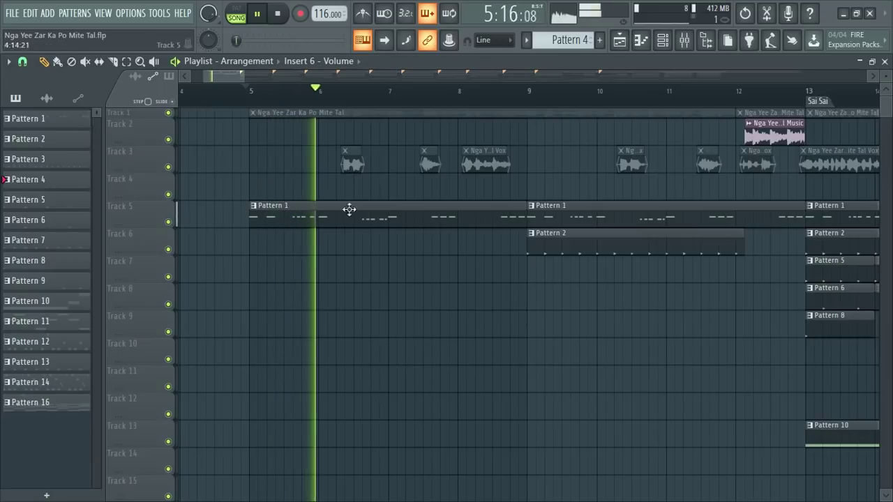
scroll(476, 251, "up", 2)
key("space")
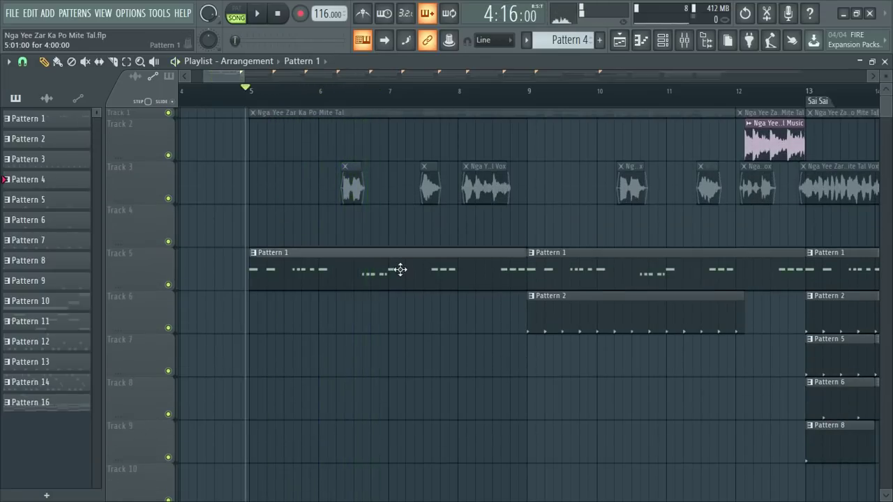
Examine the Pattern 1 lead notes in the piano roll, playing them back and auditioning nearby keys
double_click(399, 270)
scroll(188, 94, "down", 3)
key("space")
left_click_drag(36, 140, 31, 215)
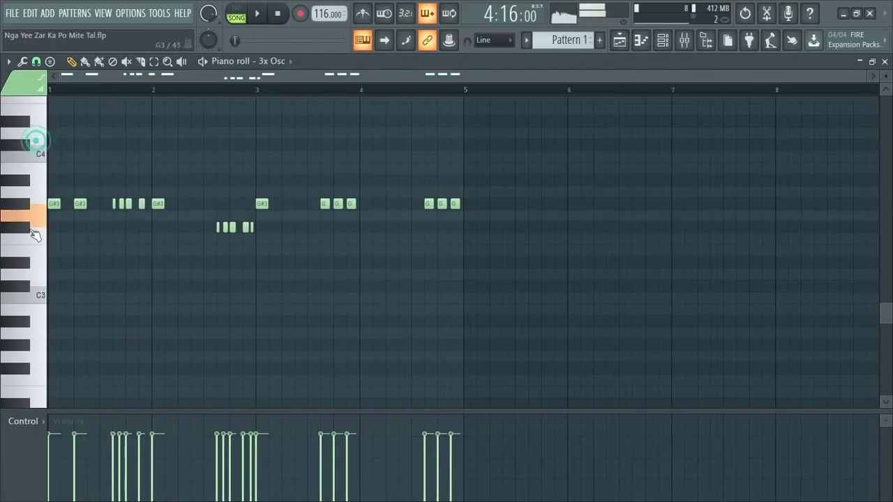
key("space")
Bring up the 3x Osc lead synth from the channel rack, arranging both windows for viewing
left_click(662, 40)
key("space")
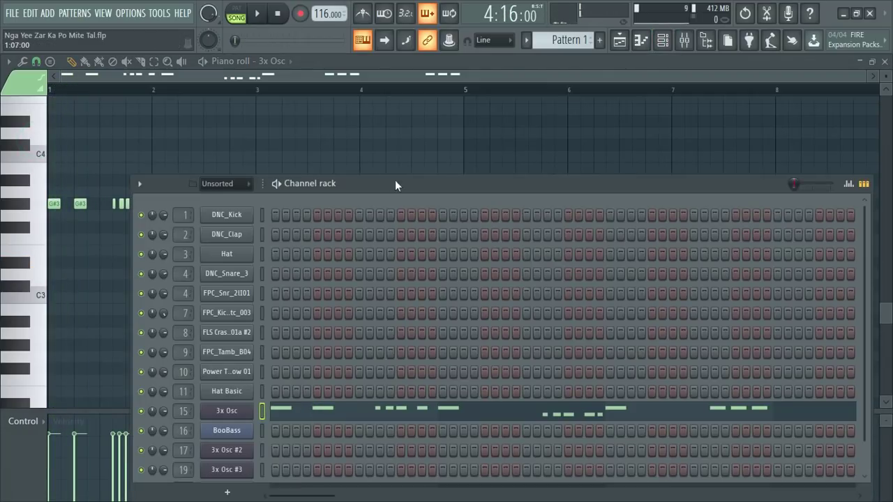
left_click_drag(401, 183, 382, 127)
left_click(209, 356)
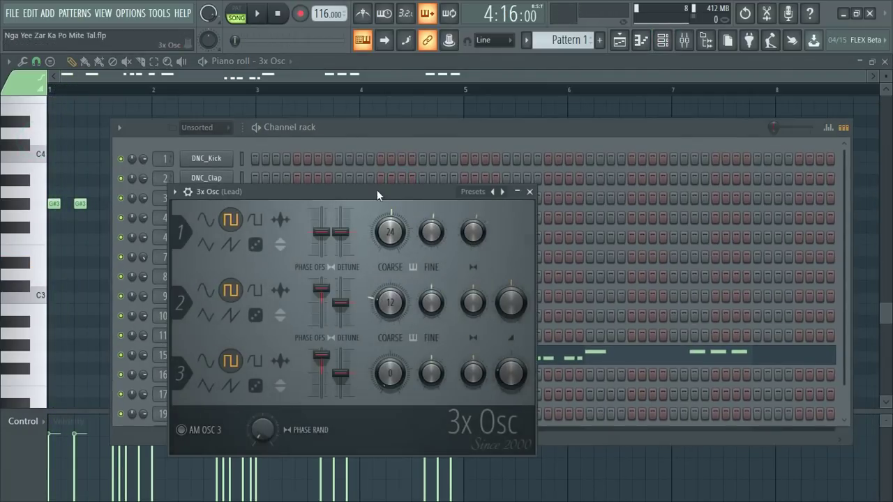
left_click(376, 191)
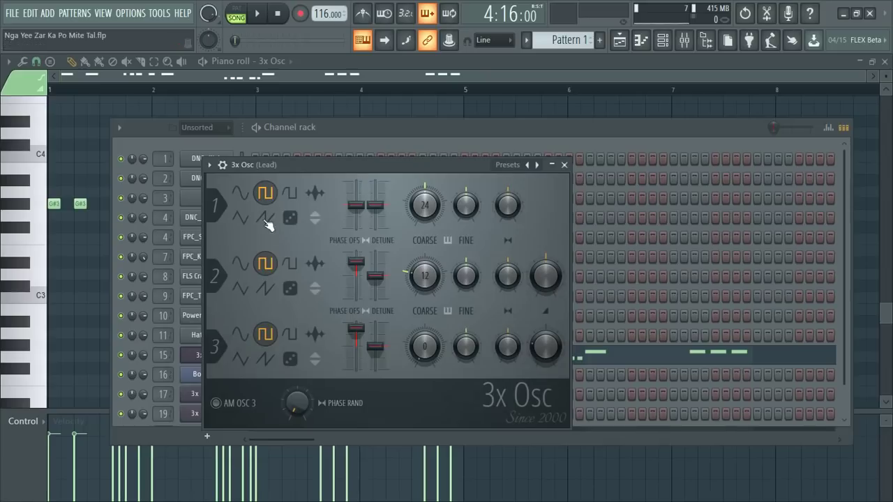
Compare sine and square shapes on the lead's three oscillators during playback, restore square on all three, and close the synth
key("space")
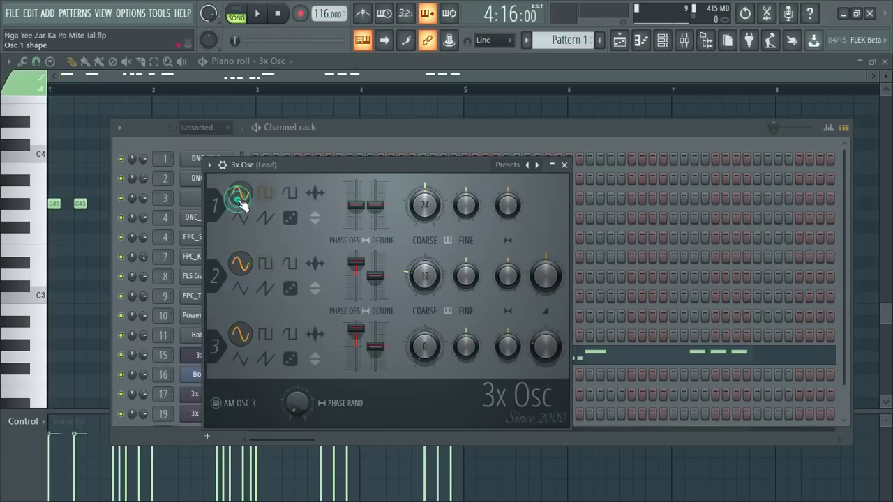
key("space")
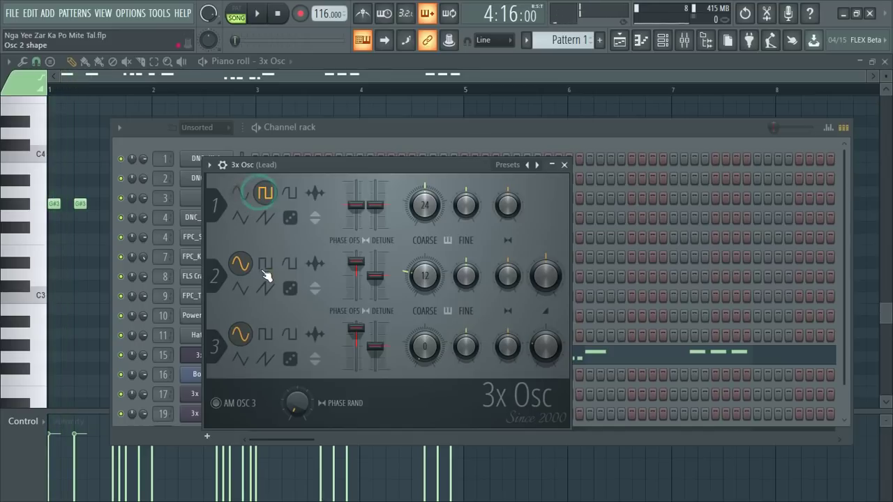
left_click(265, 336)
key("space")
left_click(564, 164)
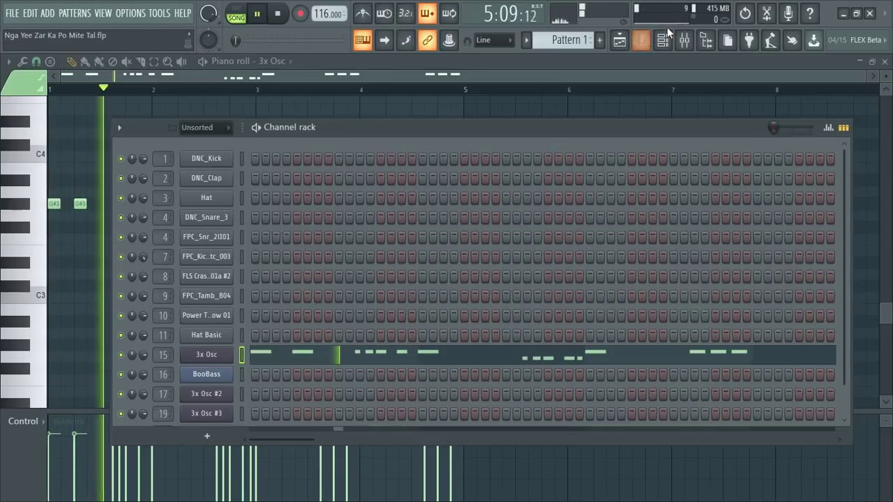
Inspect Fruity Fast Dist on the Lead mixer track, bypass it during playback, and close the effect and mixer
left_click(685, 42)
left_click_drag(406, 163, 347, 178)
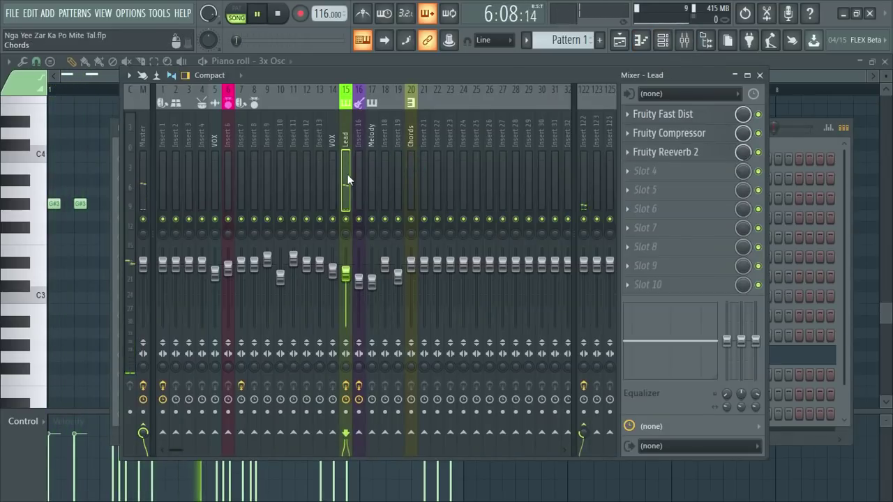
left_click(690, 115)
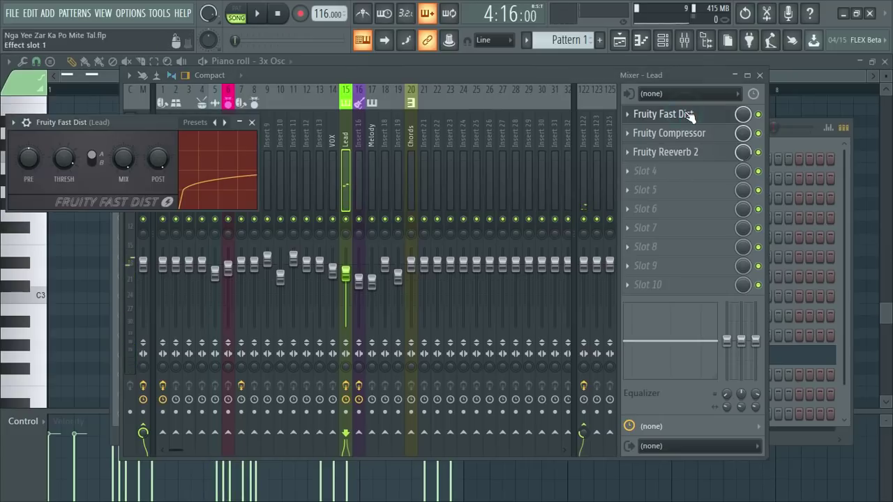
key("space")
left_click(759, 114)
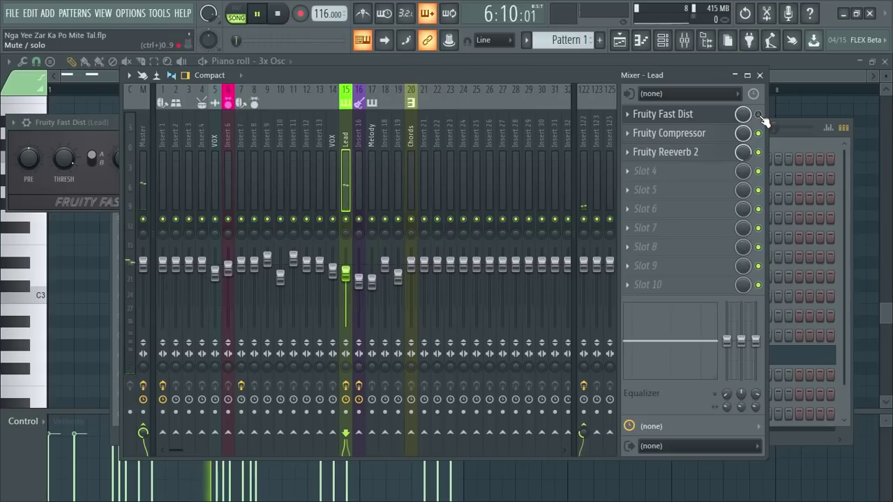
left_click(760, 75)
left_click(252, 122)
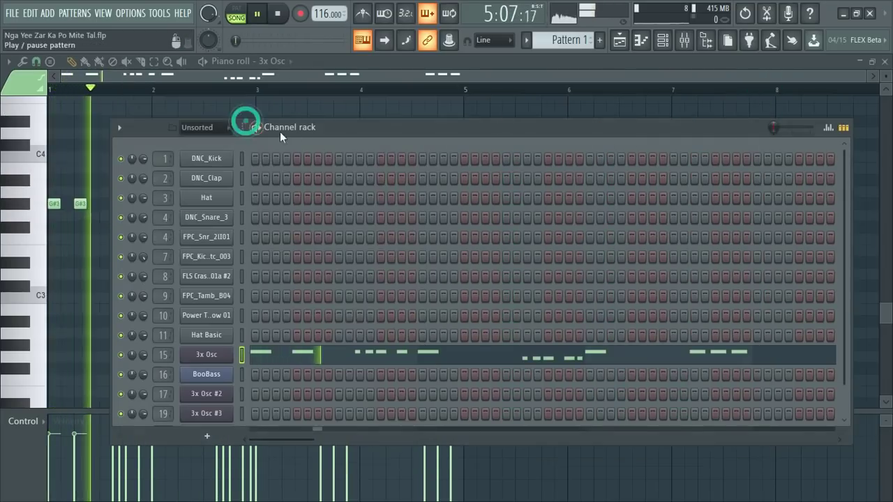
Review the lead's 3x Osc oscillator settings once more and return to the playlist
left_click(217, 357)
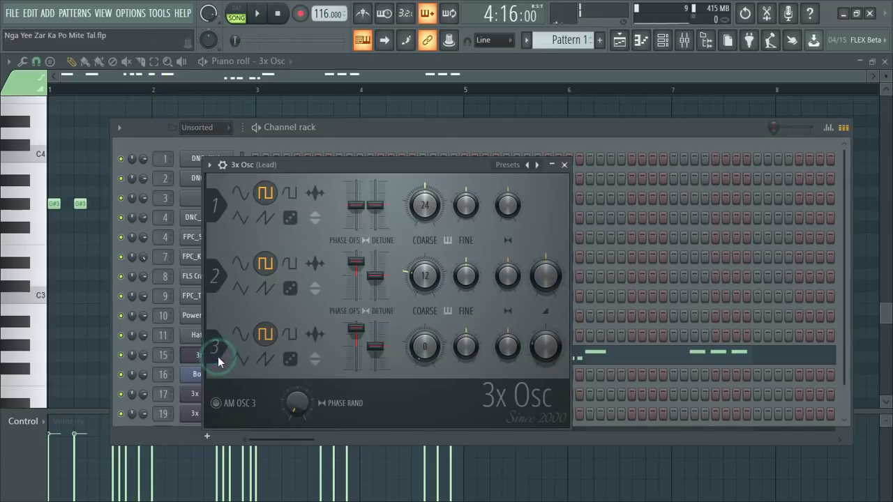
left_click(564, 165)
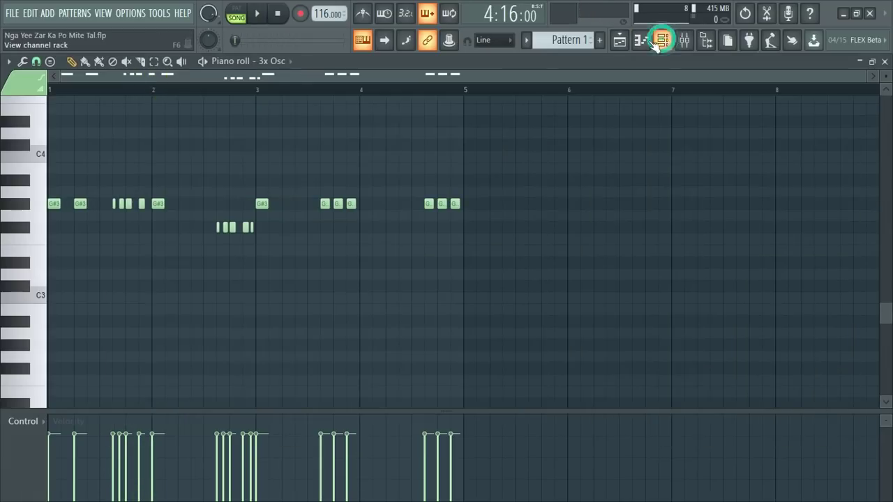
left_click(663, 43)
left_click(619, 40)
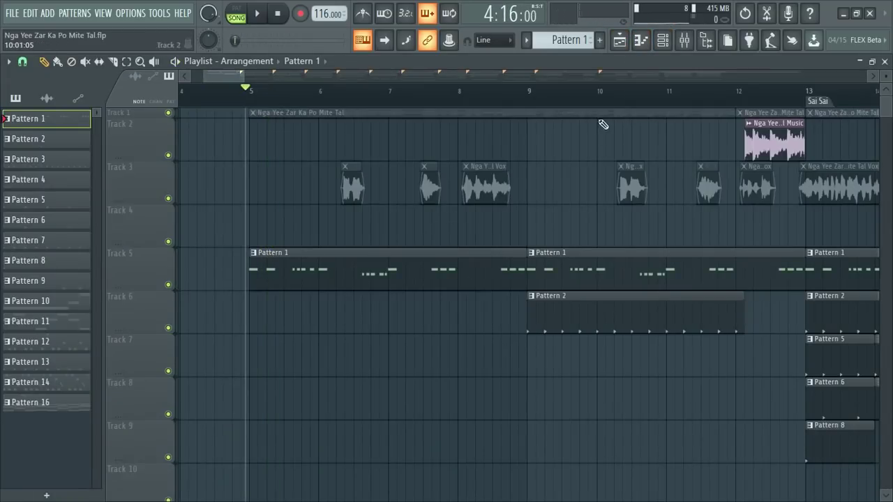
Play the intro from bar 5 up to the Sai Sai marker while following the arrangement in the playlist
key("space")
scroll(529, 101, "down", 3)
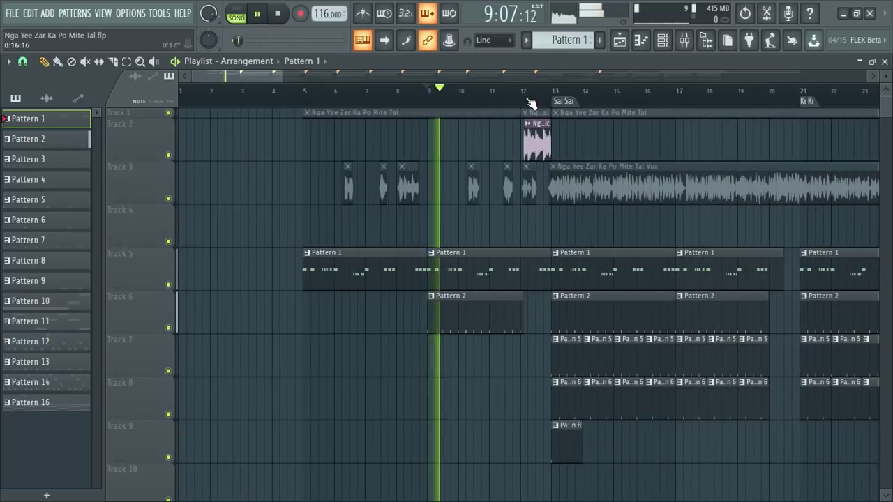
scroll(499, 104, "down", 1)
scroll(494, 103, "down", 4)
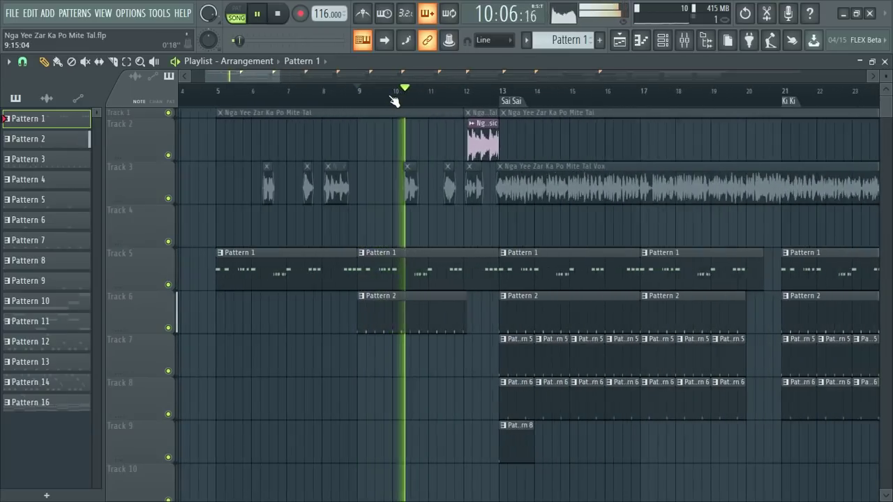
scroll(335, 101, "up", 3)
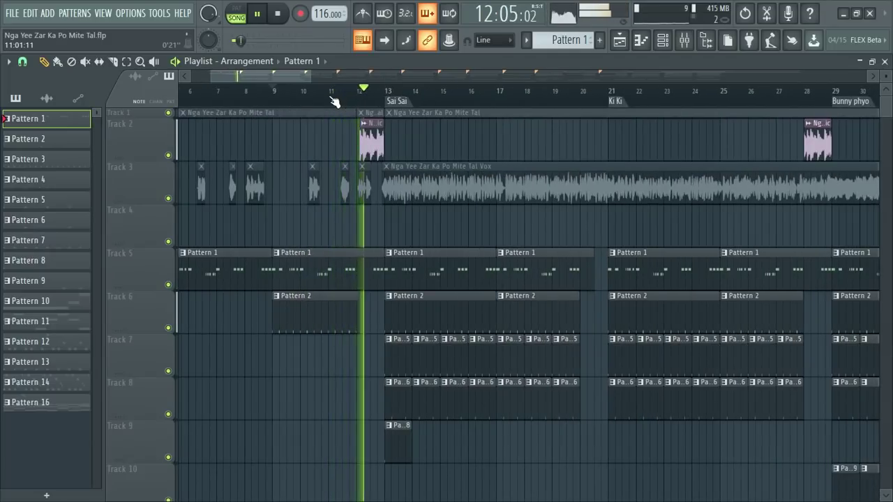
scroll(335, 101, "down", 2)
scroll(355, 101, "up", 8)
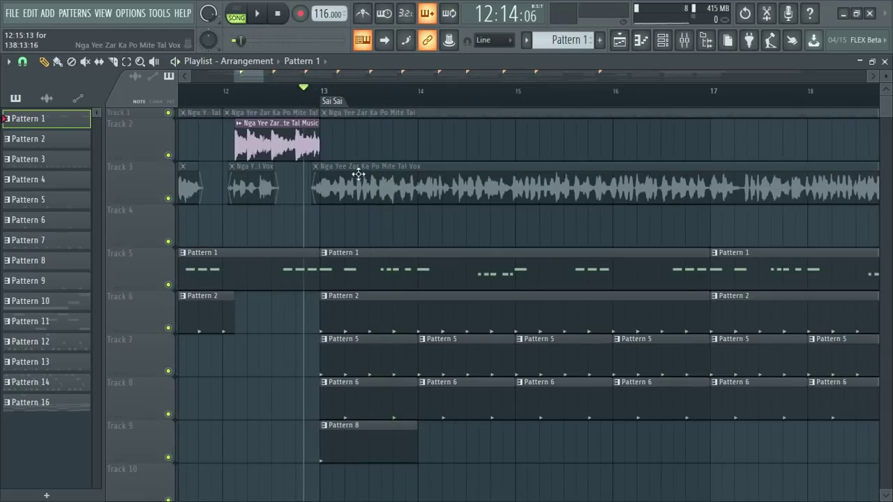
Solo Track 6 and play its Pattern 2 part from just before bar 13
right_click(169, 329)
key("space")
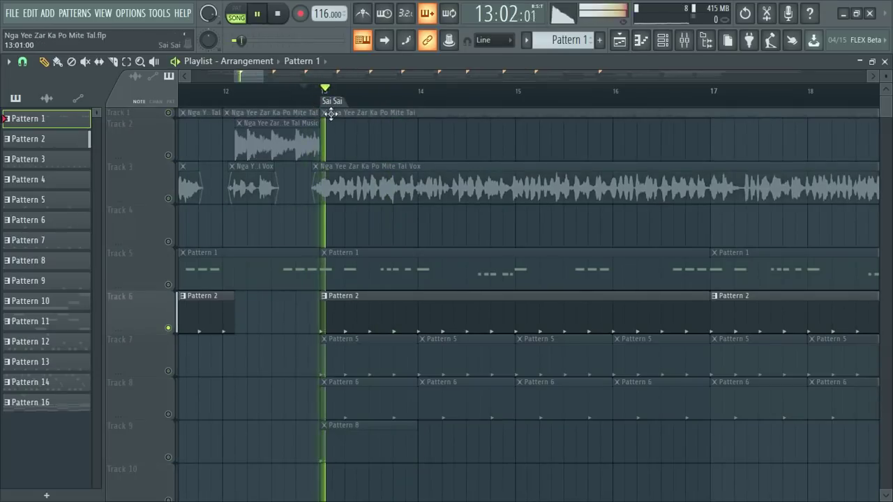
scroll(433, 101, "down", 2)
scroll(435, 102, "up", 1)
key("space")
Unmute Track 7 alongside Track 6 and listen to Patterns 2 and 5 together
left_click(169, 372)
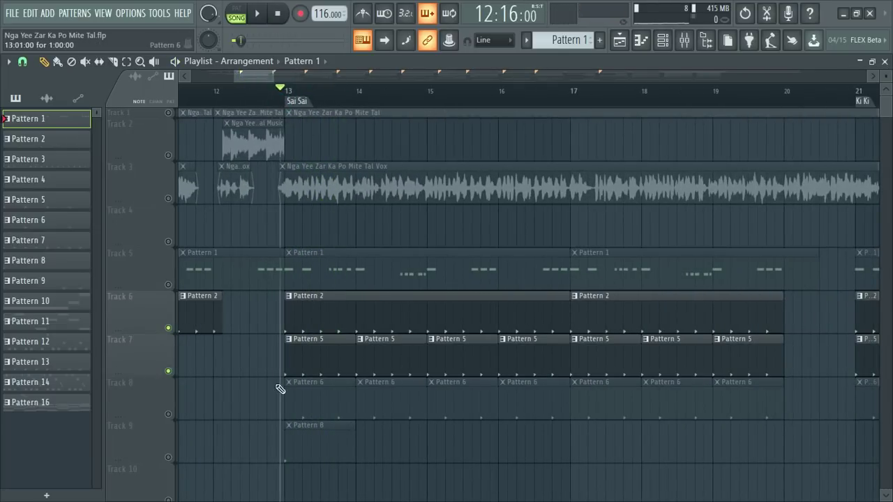
key("space")
key("space")
Listen to Track 7 in solo, and unmute Track 6 to hear the two drum parts combined
right_click(168, 372)
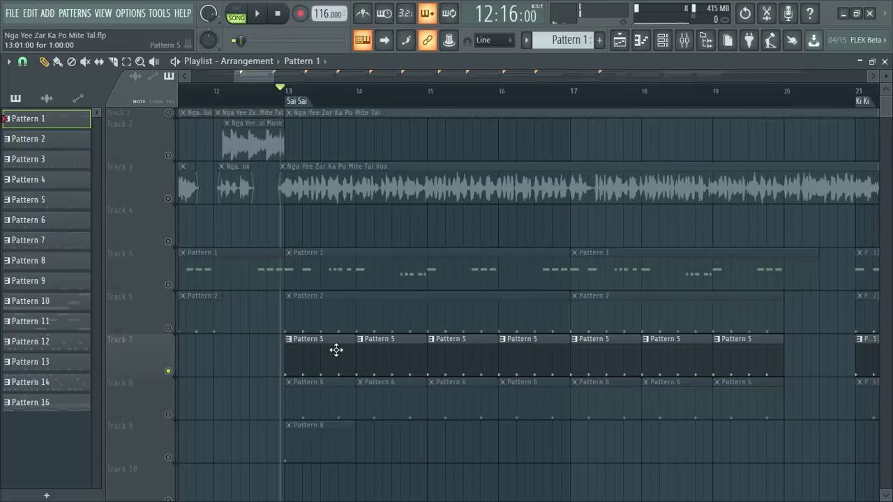
key("space")
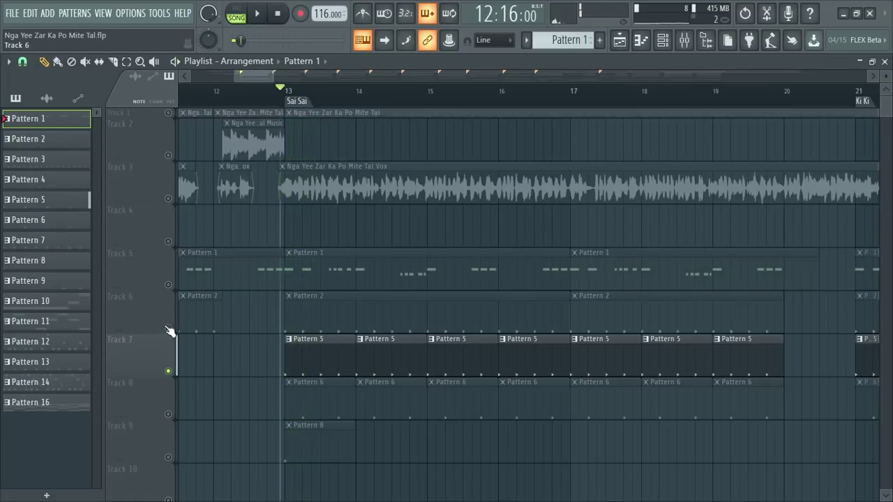
left_click(168, 327)
key("space")
key("space")
Unmute Track 8 and play its Pattern 6 part together with Tracks 6 and 7
left_click(167, 413)
key("space")
key("space")
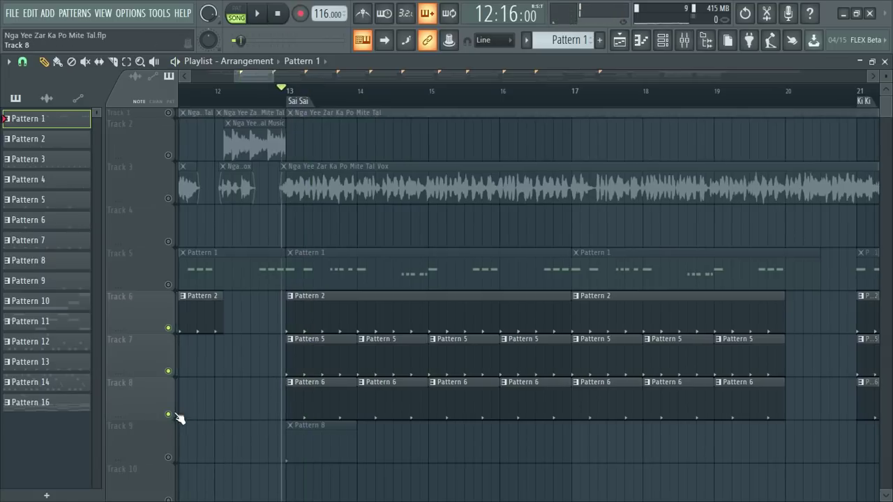
Solo Track 8 and Track 9 one after the other, playing Pattern 6 and Pattern 8 on their own
left_click(168, 414, "ctrl")
key("space")
key("space")
left_click(168, 457, "ctrl")
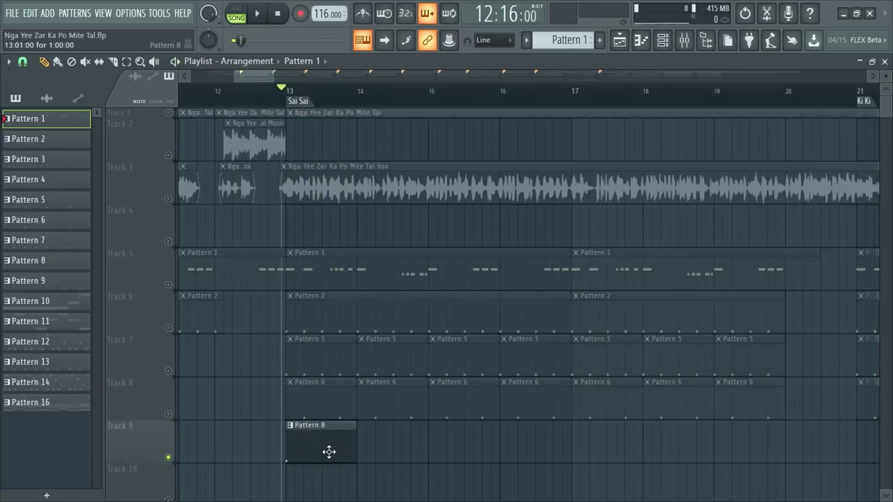
key("space")
Unmute Tracks 6, 7 and 8 alongside Track 9 and play the full drum section from just before bar 13
left_click_drag(171, 415, 167, 329)
key("space")
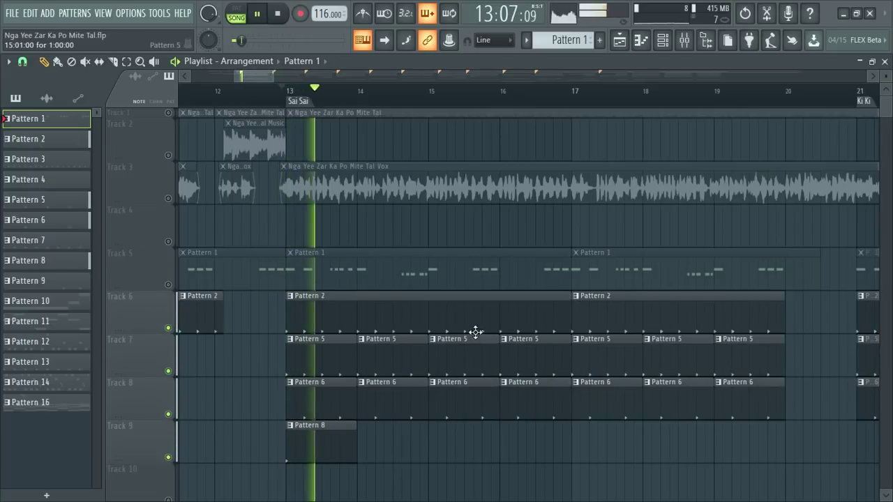
key("space")
Unmute Track 5 and play the Pattern 1 lead together with the drum tracks
left_click(167, 285)
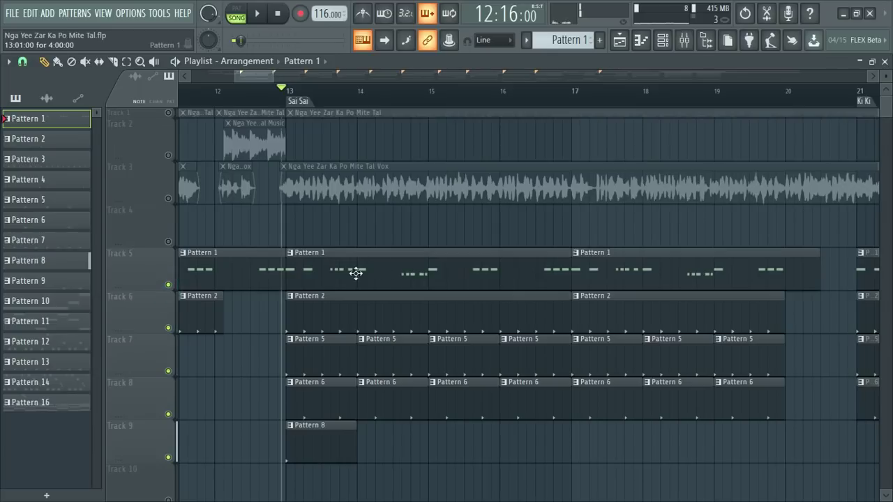
key("space")
scroll(412, 279, "down", 8)
key("space")
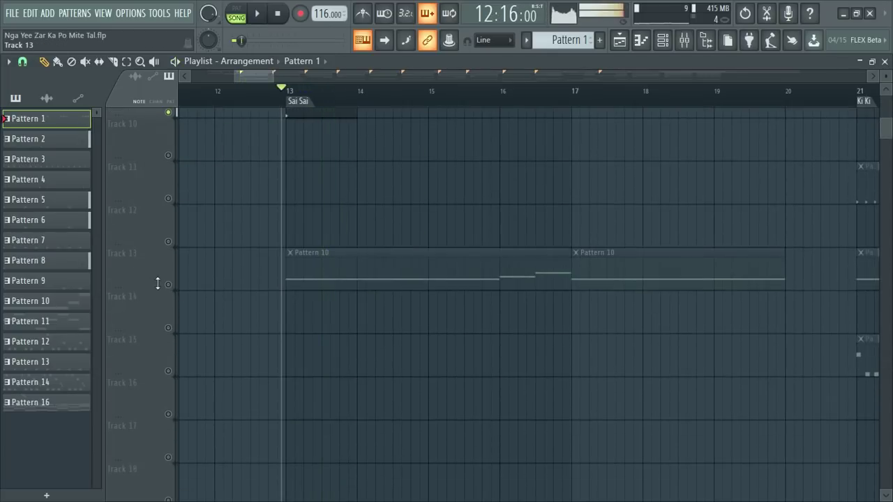
Unmute Track 13 and play Pattern 10 with the other active tracks, checking the sounding channels in the channel rack
left_click(168, 284)
key("space")
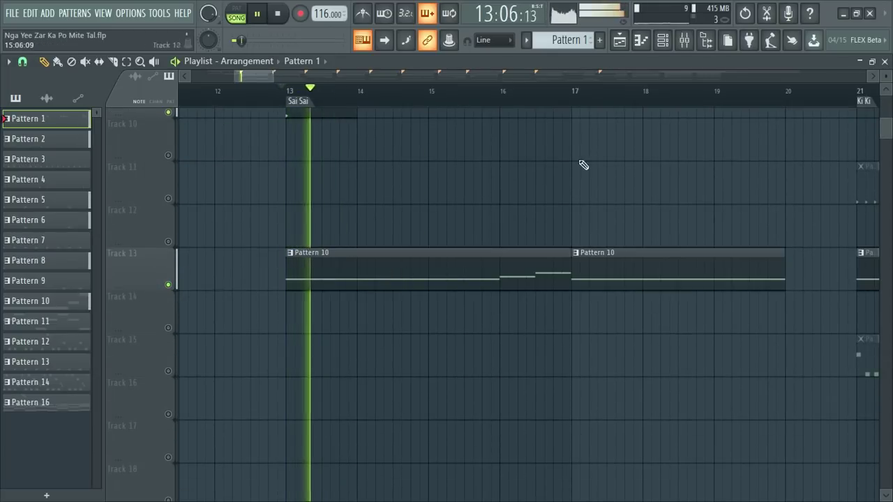
left_click(663, 41)
key("space")
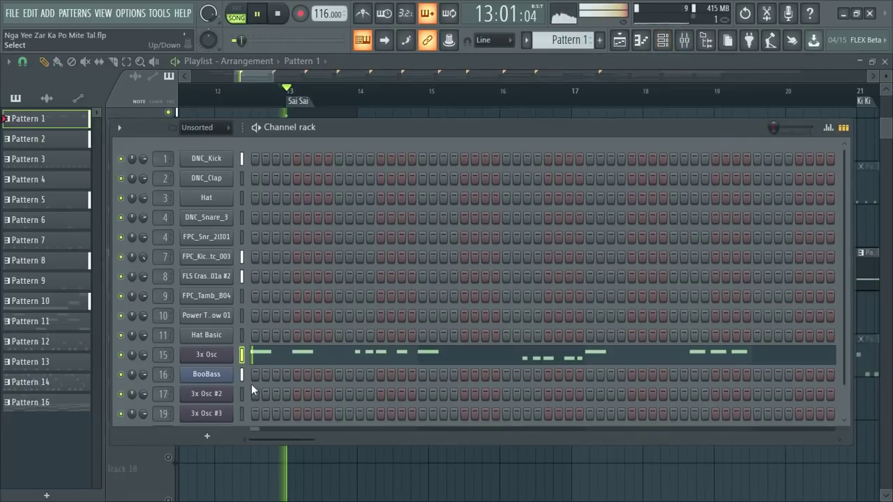
left_click(663, 41)
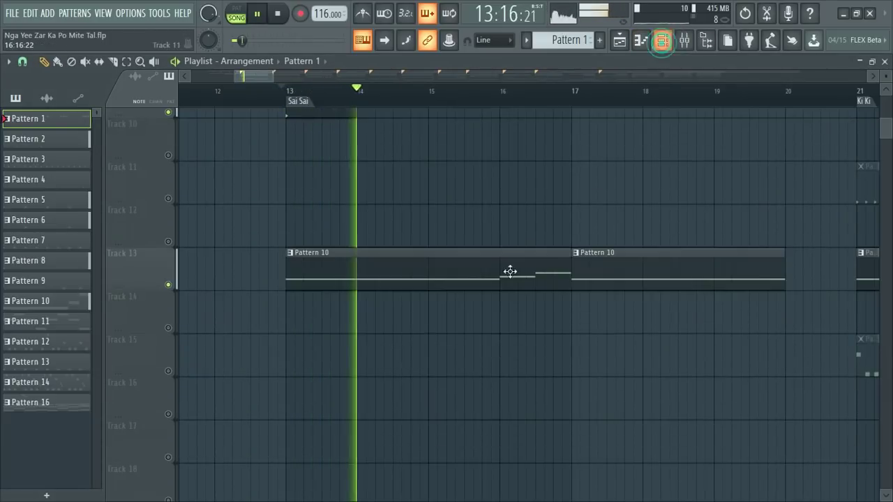
Select Pattern 10 and inspect its BooBass instrument from the channel rack, closing both windows when done
left_click(379, 267)
left_click(665, 42)
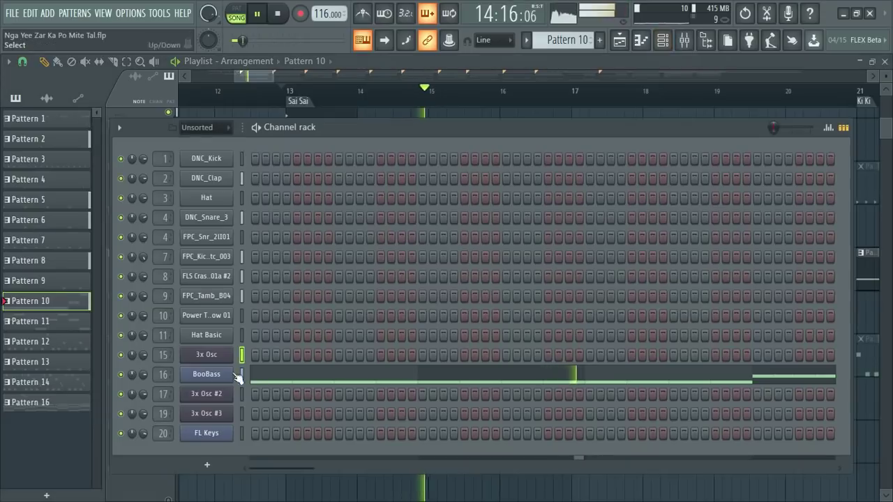
left_click(216, 375)
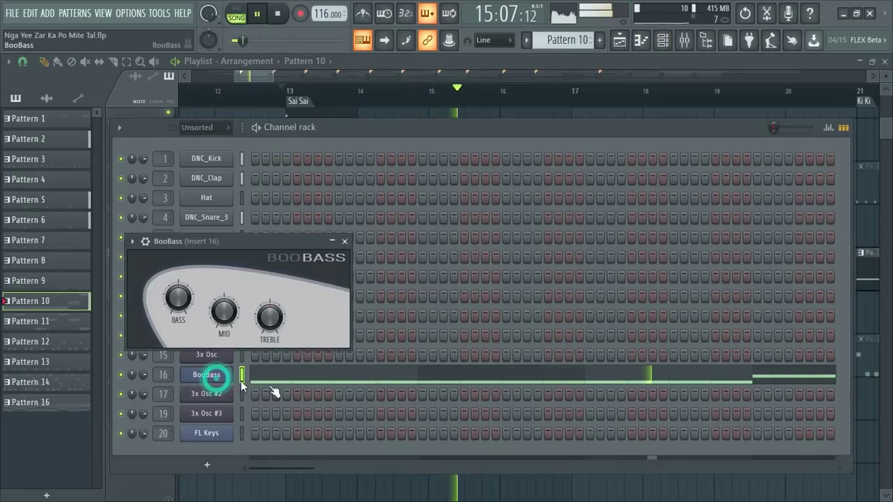
left_click(345, 242)
left_click(662, 40)
Examine the BooBass notes of Pattern 10 in the piano roll
double_click(415, 263)
scroll(329, 216, "up", 5)
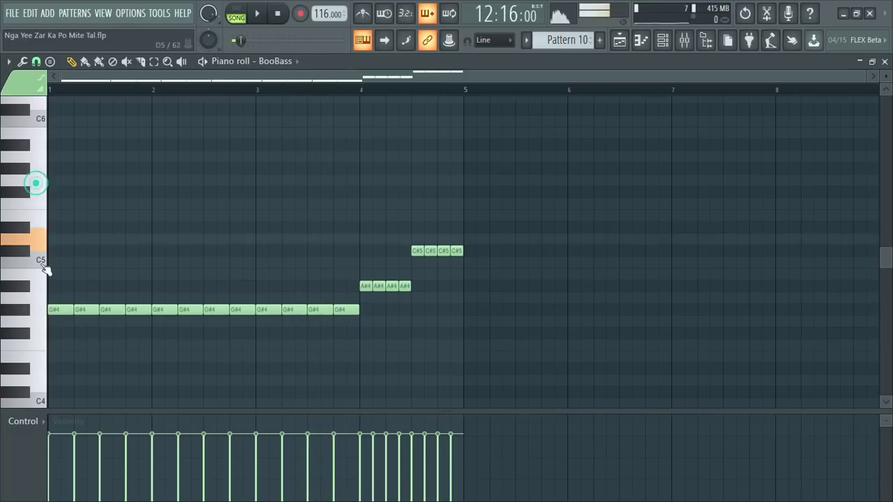
Close the BooBass piano roll and play the Sai Sai section of the arrangement from about bar 15
left_click(884, 62)
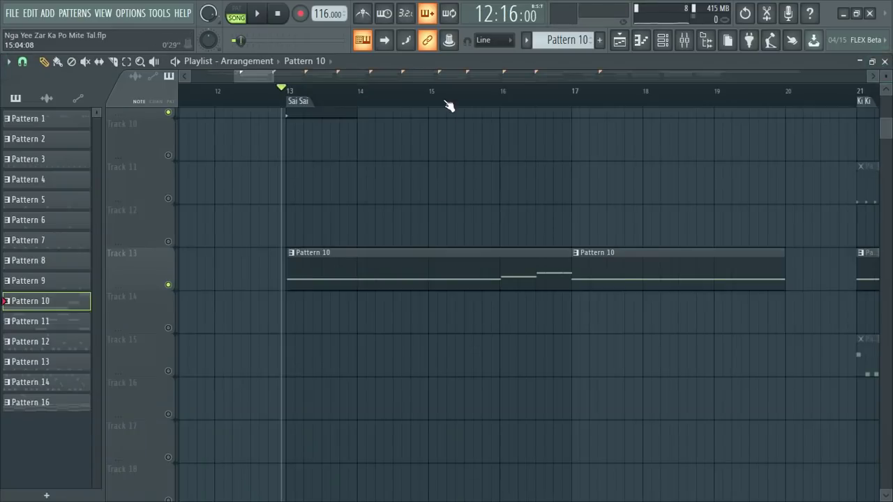
scroll(449, 105, "down", 5)
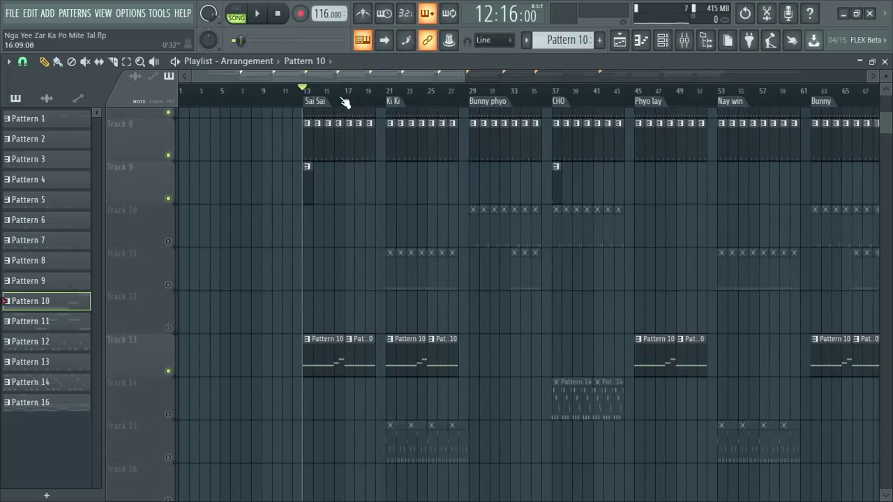
left_click(346, 102)
scroll(334, 102, "up", 3)
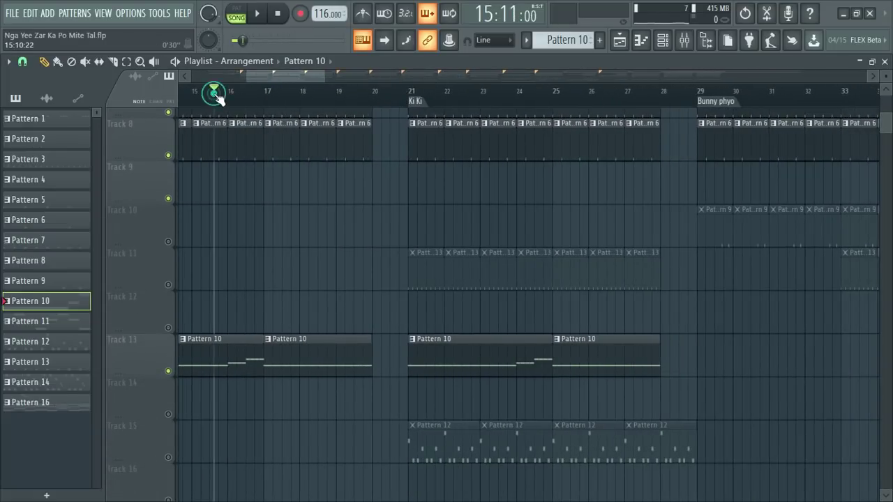
key("space")
scroll(465, 248, "up", 5)
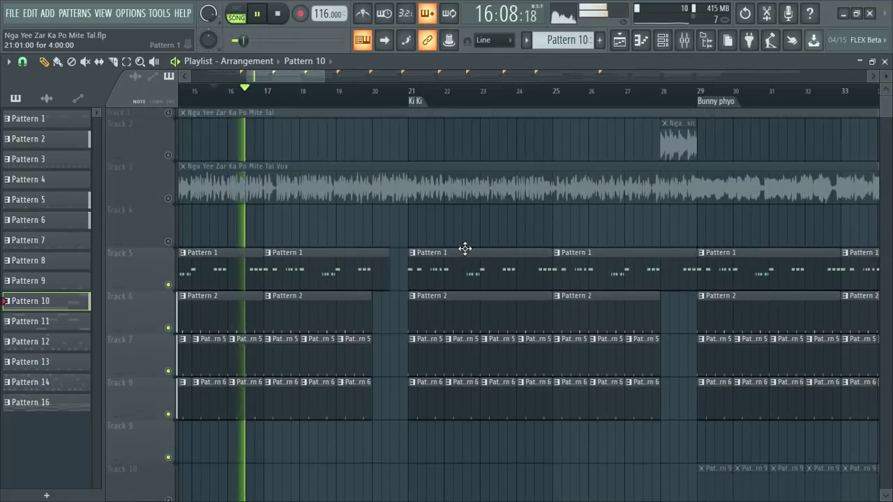
key("space")
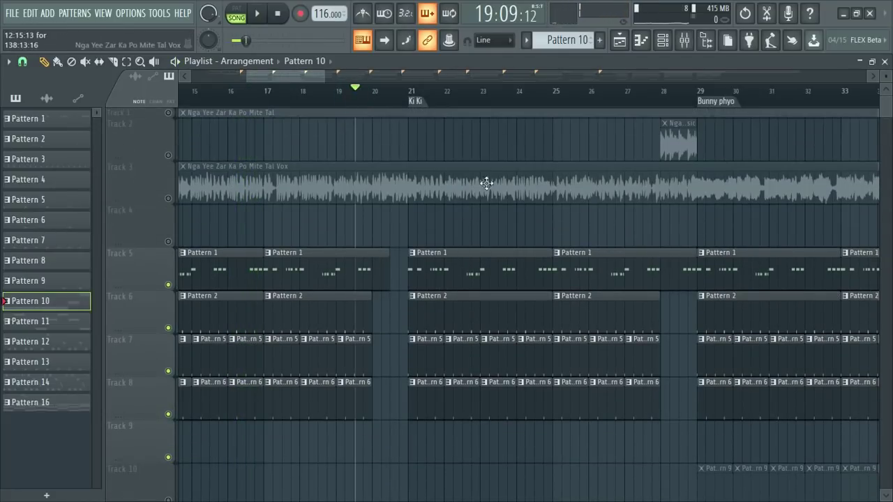
Play the transition from bar 19 into the Ki Ki section at bar 21 and look over its patterns
scroll(365, 100, "down", 4)
scroll(433, 108, "up", 4)
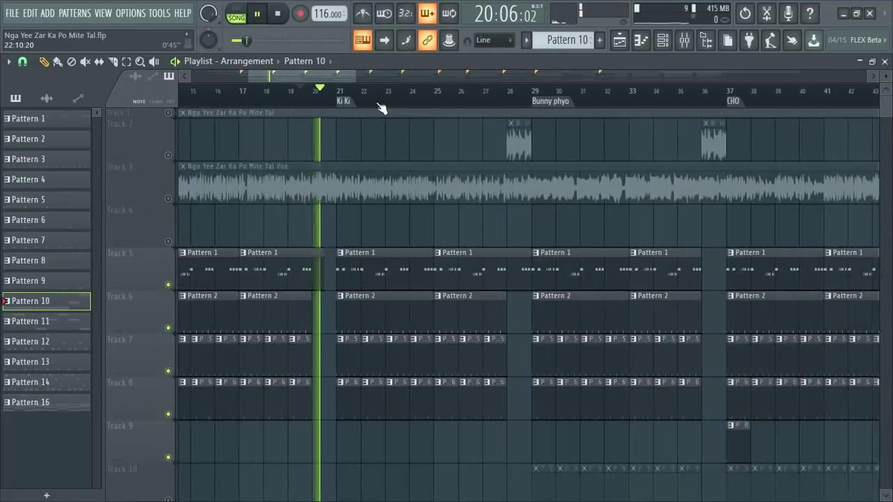
scroll(416, 254, "down", 3)
scroll(417, 254, "down", 4)
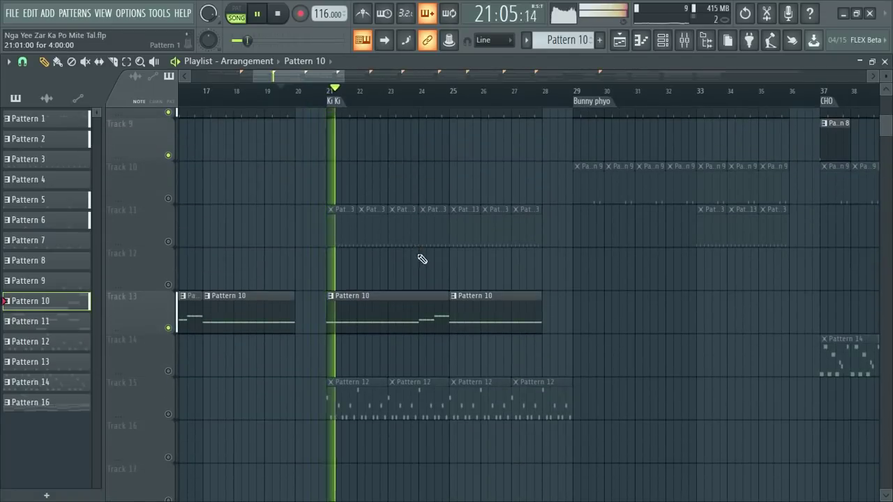
key("space")
Unmute Track 15, solo Track 11 and play its Pattern 13 clips at the start of the Ki Ki section
left_click(169, 415)
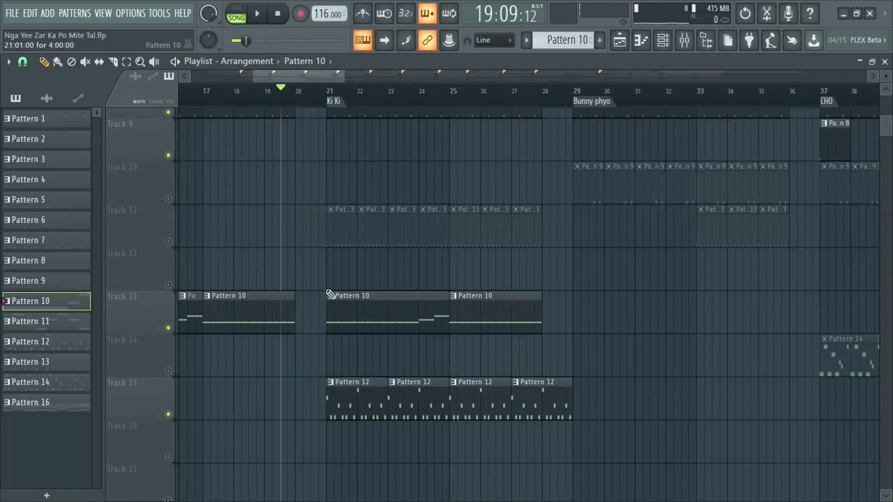
right_click(168, 242)
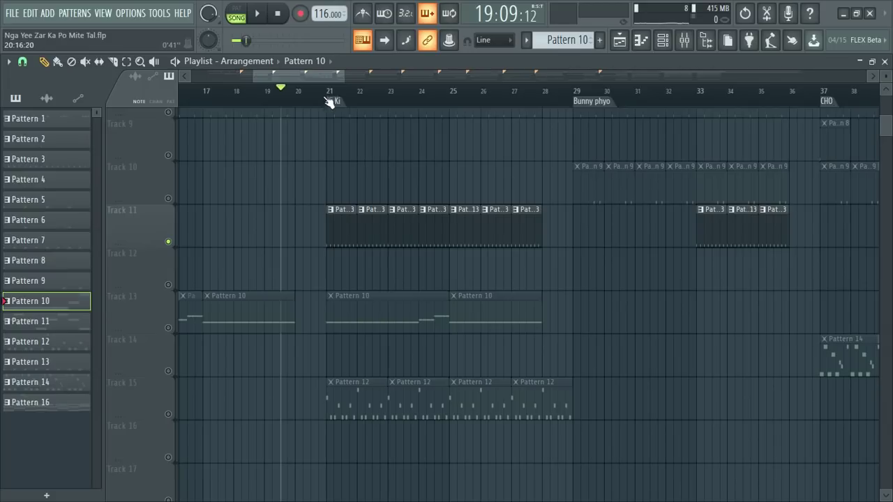
scroll(332, 95, "up", 3)
key("space")
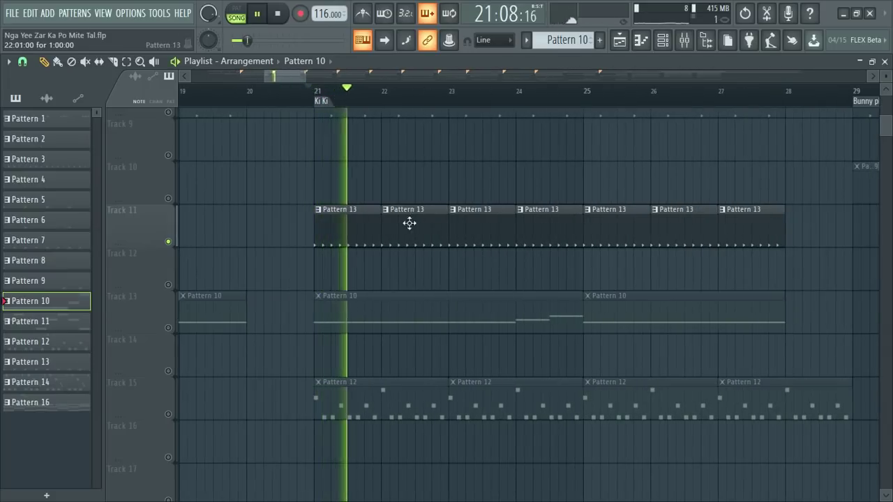
key("space")
Select Pattern 13 and open its Hat Basic notes in the piano roll from the channel rack
left_click(346, 224)
left_click(663, 40)
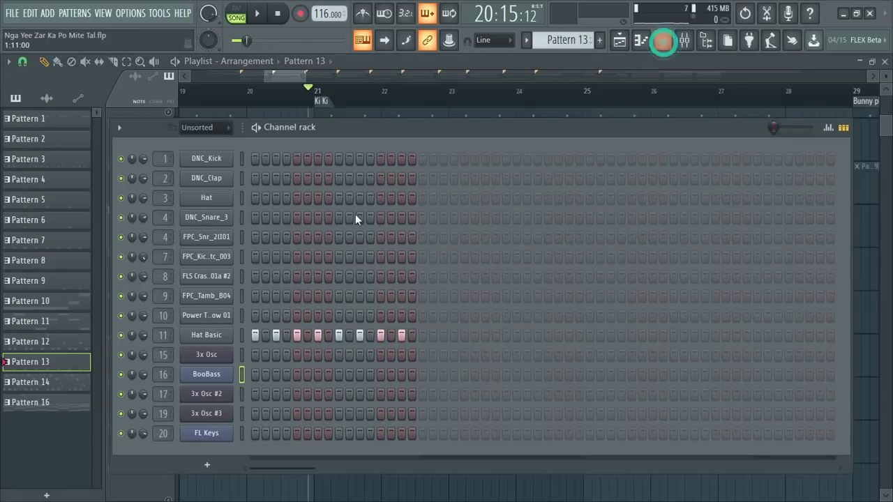
right_click(231, 341)
left_click(239, 337)
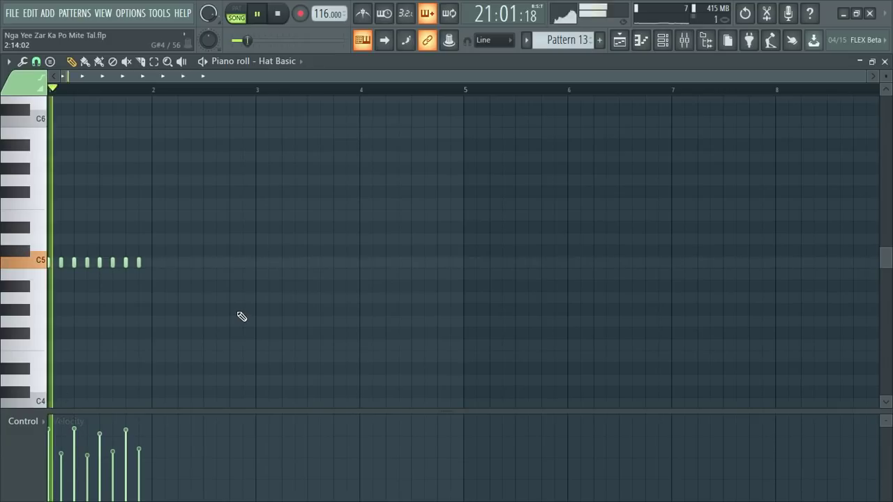
Play the Hat Basic notes to examine their velocities, and close the piano roll and channel rack
key("space")
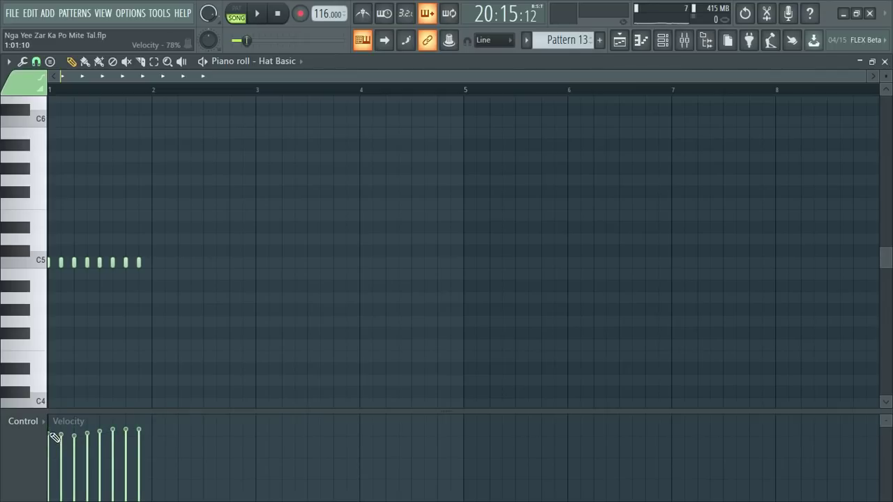
key("space")
key("space")
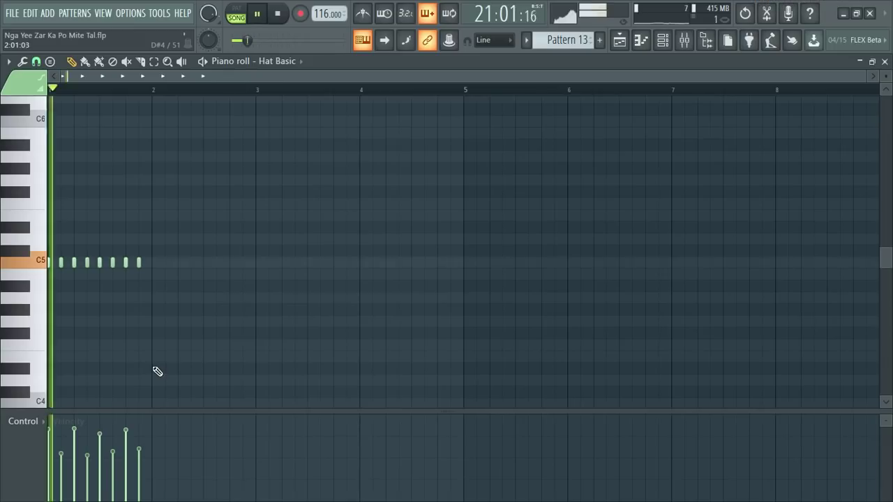
key("space")
left_click(885, 62)
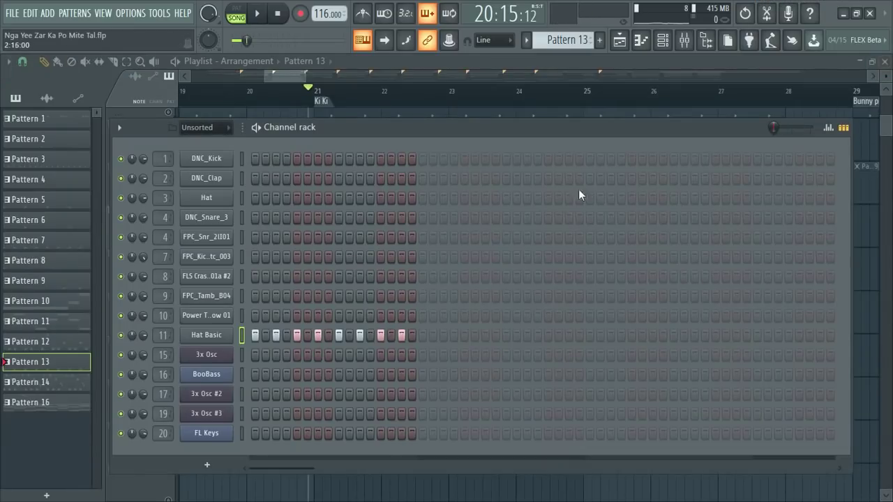
left_click(663, 40)
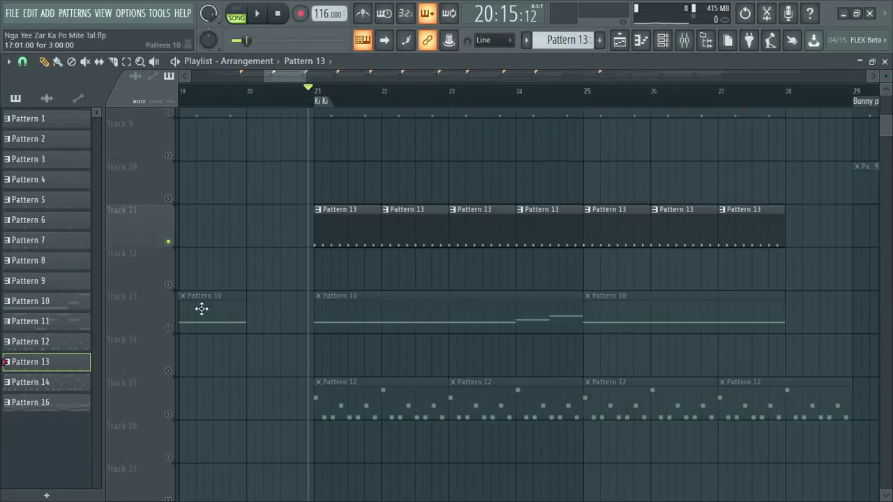
Reactivate all playlist tracks and play the full mix from just before the Ki Ki section
right_click(171, 241)
right_click(172, 241)
right_click(171, 242)
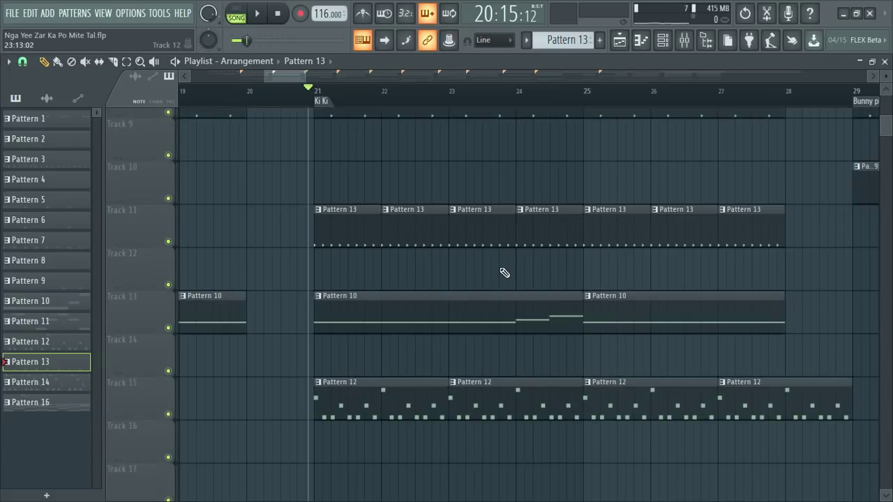
scroll(504, 271, "up", 3)
scroll(505, 272, "up", 1)
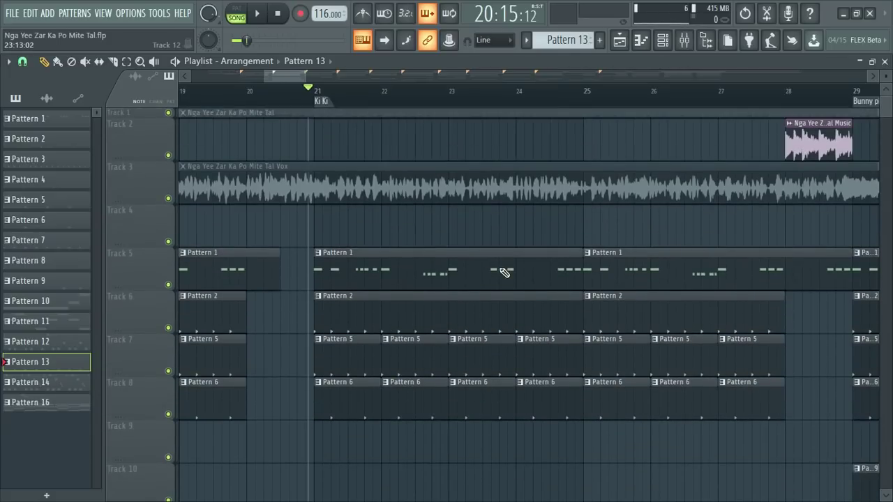
key("space")
scroll(460, 279, "down", 10)
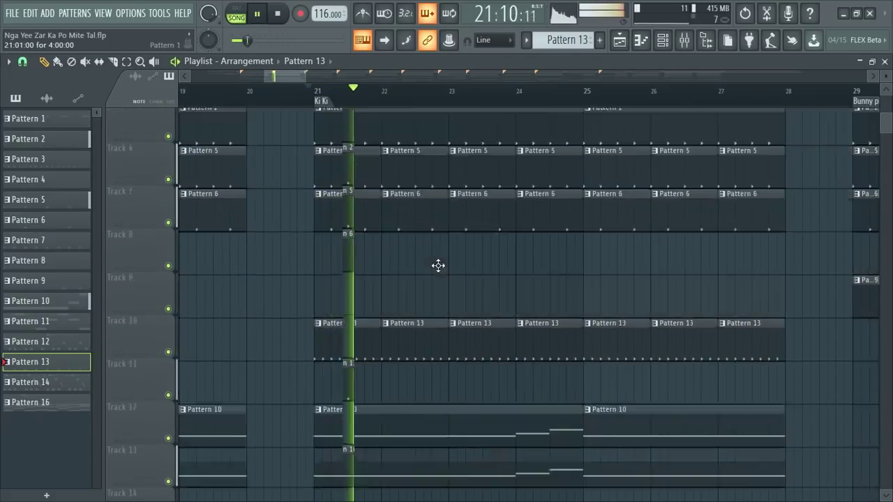
key("space")
Replay the start of the Ki Ki section while looking over Pattern 13, Pattern 10 and Pattern 12
scroll(442, 270, "up", 1)
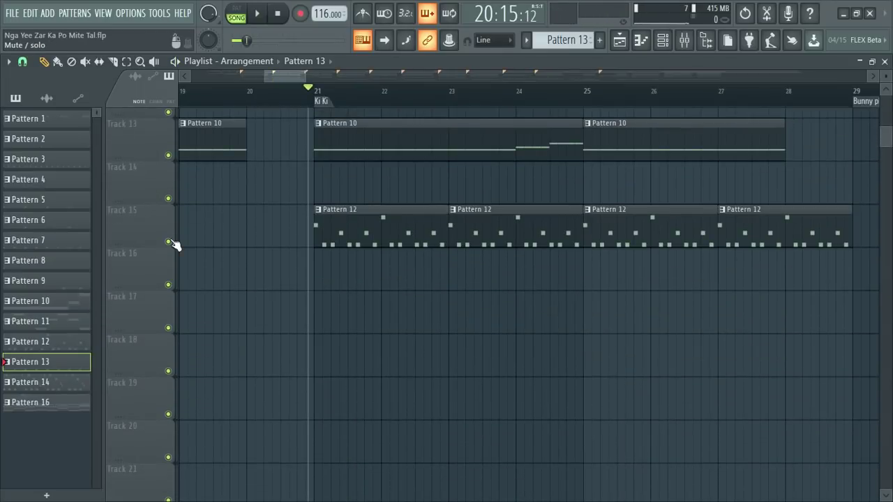
scroll(401, 272, "up", 4)
scroll(358, 369, "down", 3)
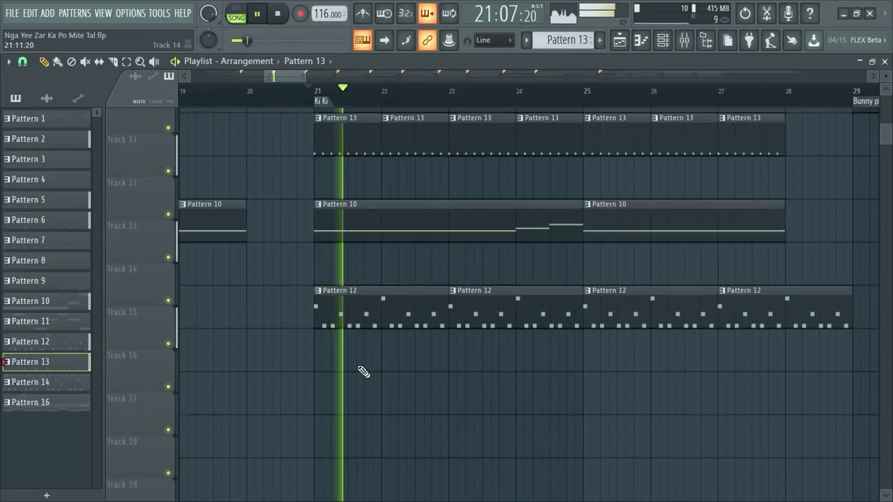
key("space")
Solo Track 15, play it from bar 21 and select Pattern 12
right_click(168, 285)
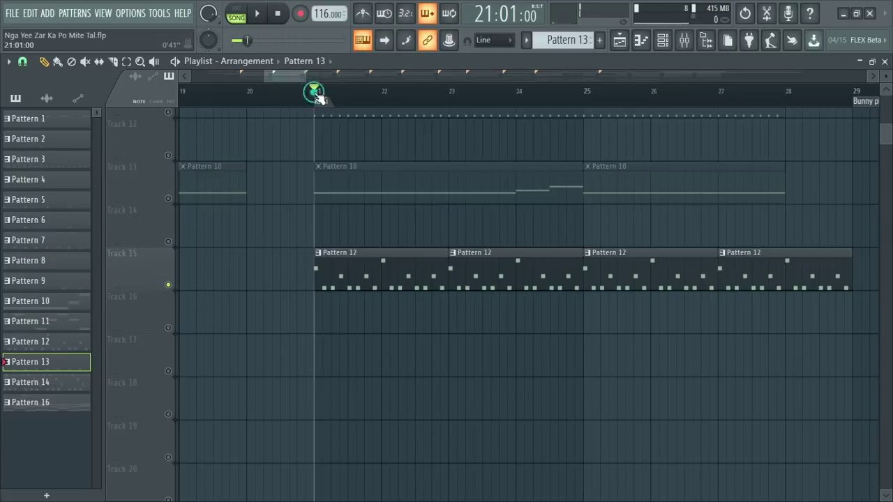
scroll(315, 96, "up", 4)
key("space")
left_click(403, 273)
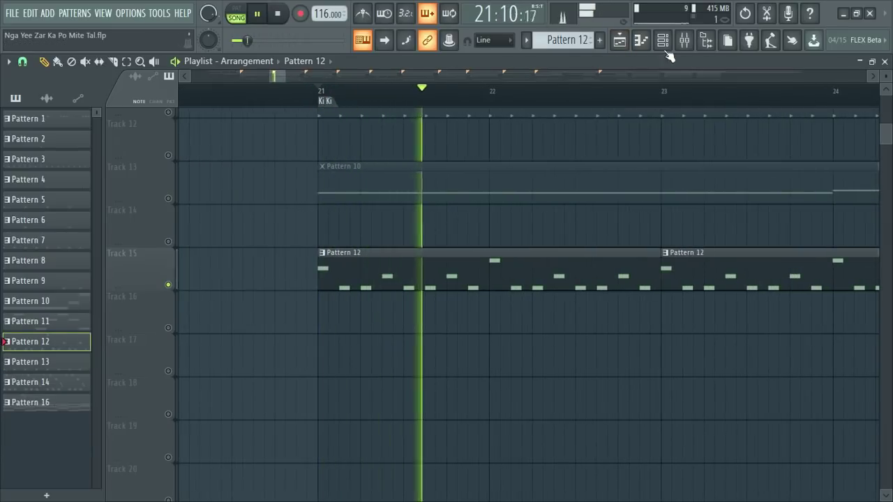
key("space")
Examine the 3x Osc #2 notes of Pattern 12 in the piano roll while they play
double_click(450, 268)
scroll(208, 171, "down", 1)
scroll(204, 209, "up", 10)
key("space")
scroll(174, 193, "up", 5, "ctrl")
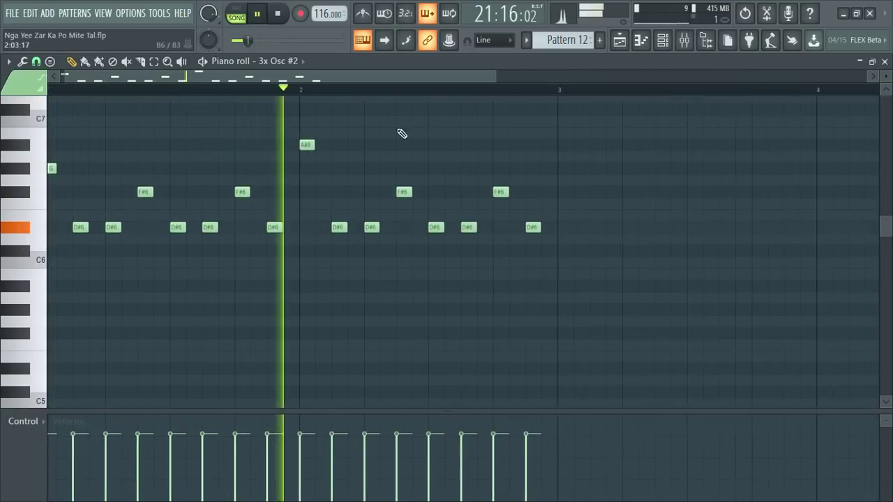
left_click_drag(885, 77, 885, 69)
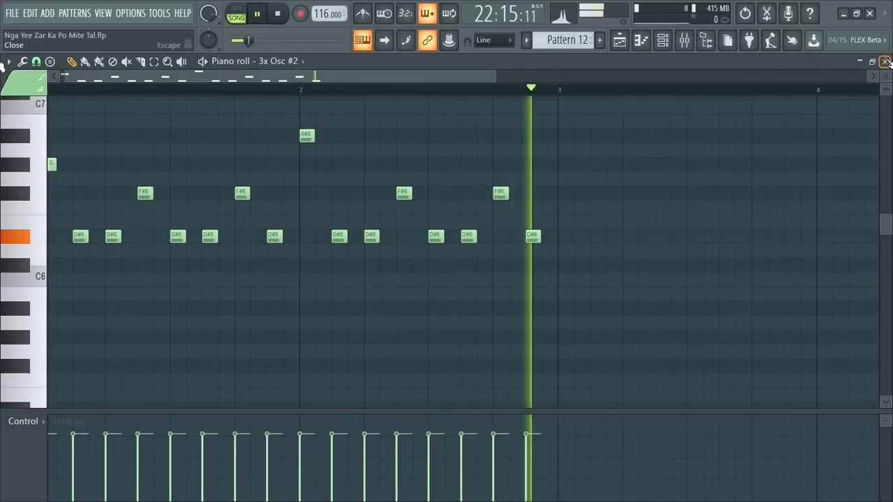
Close the piano roll, inspect the 3x Osc #2 oscillator settings from the channel rack, and close both windows
left_click(886, 62)
key("space")
left_click(663, 40)
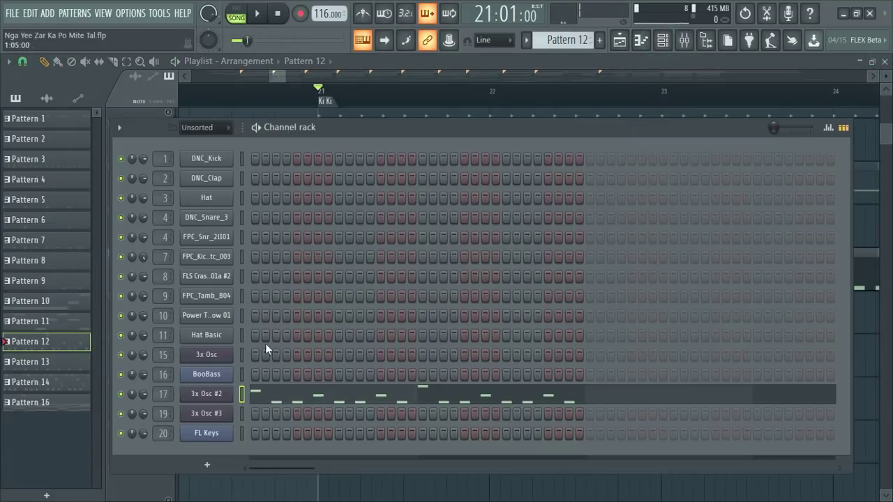
left_click(219, 394)
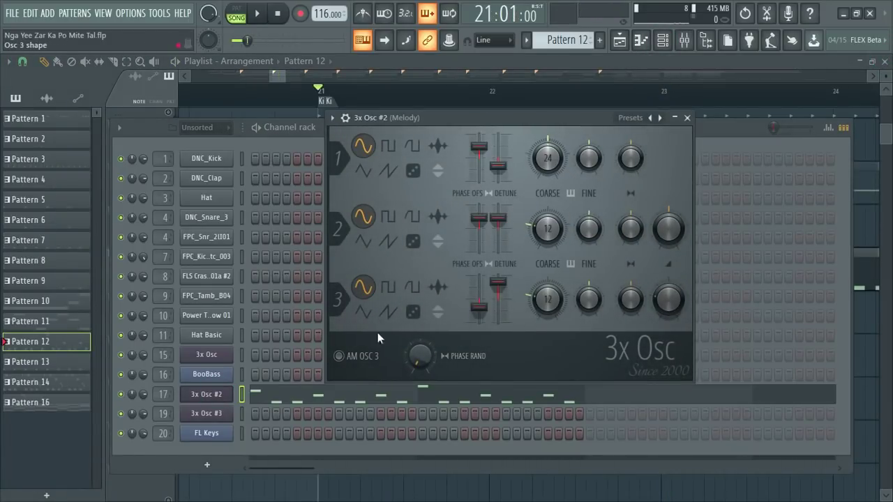
left_click(687, 118)
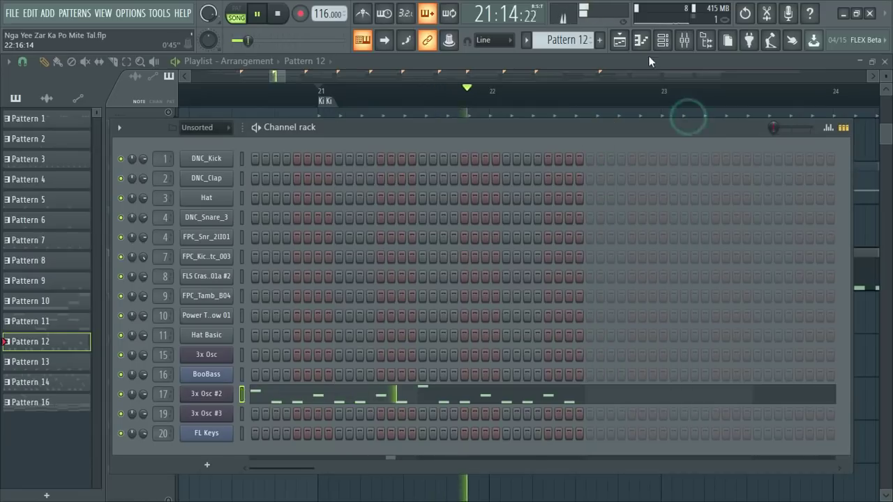
left_click(662, 40)
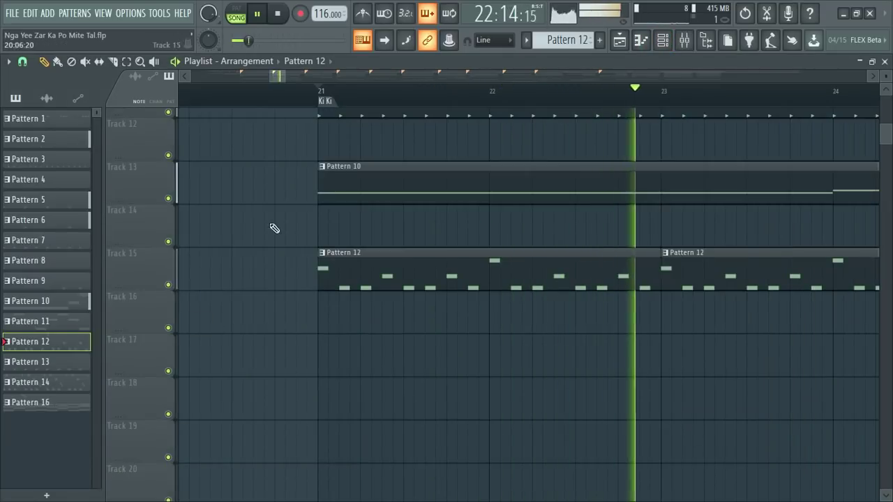
Follow playback of the Ki Ki section with all tracks active, looking over the patterns leading to Bunny phyo
scroll(406, 105, "down", 5)
scroll(606, 213, "up", 5)
scroll(607, 213, "down", 2)
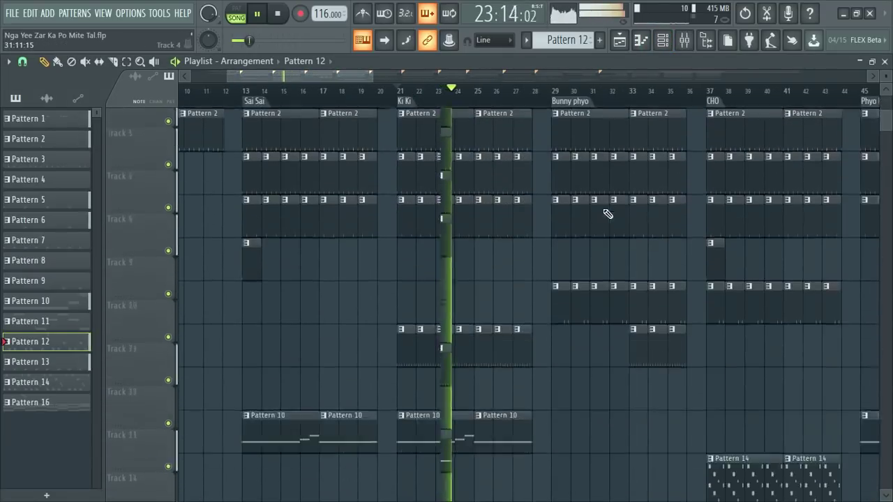
scroll(613, 89, "up", 3)
scroll(577, 175, "up", 5)
scroll(576, 175, "down", 2)
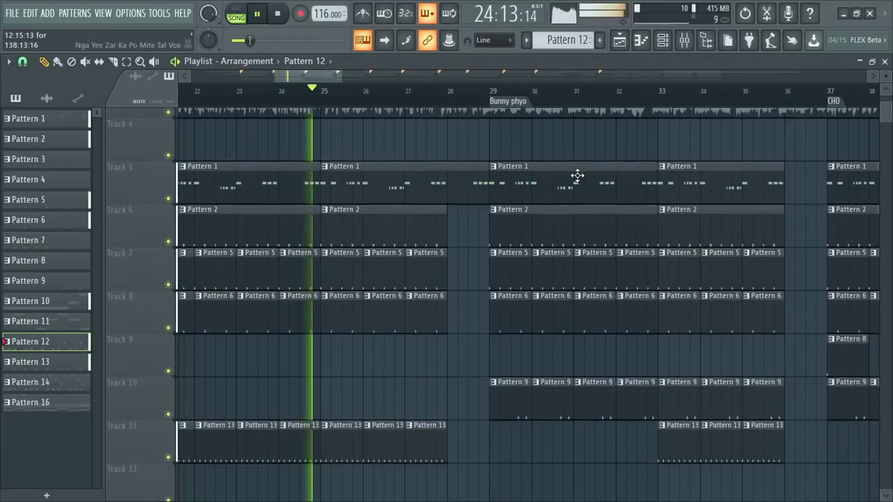
scroll(471, 94, "down", 4)
scroll(591, 92, "up", 3)
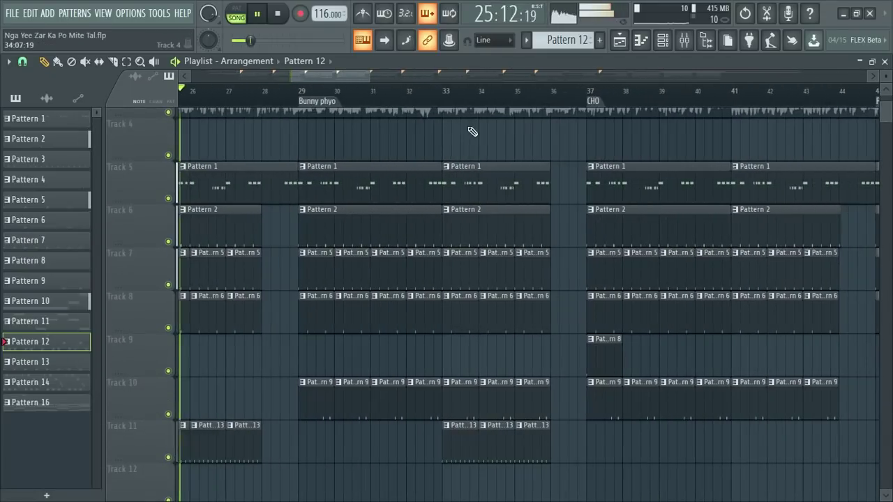
scroll(397, 177, "up", 2)
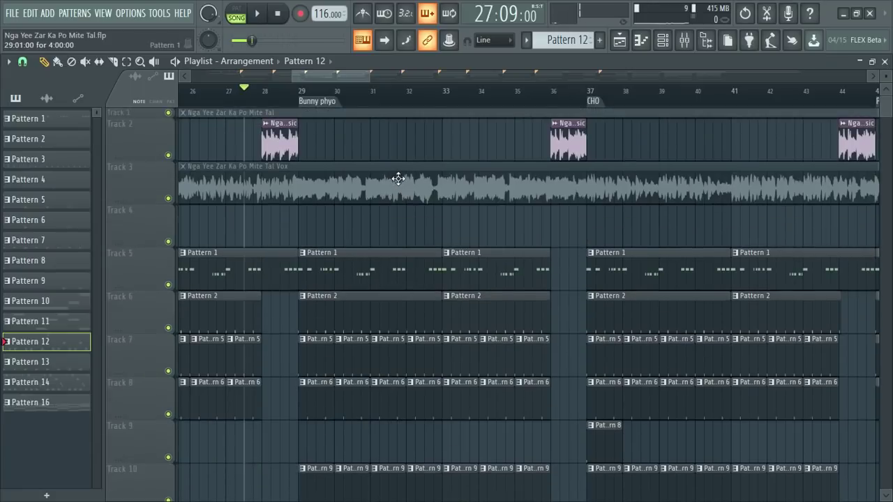
Play from bar 27 through the audio clip on Track 2 into the Bunny phyo section
key("space")
scroll(423, 211, "down", 3)
scroll(423, 208, "up", 3)
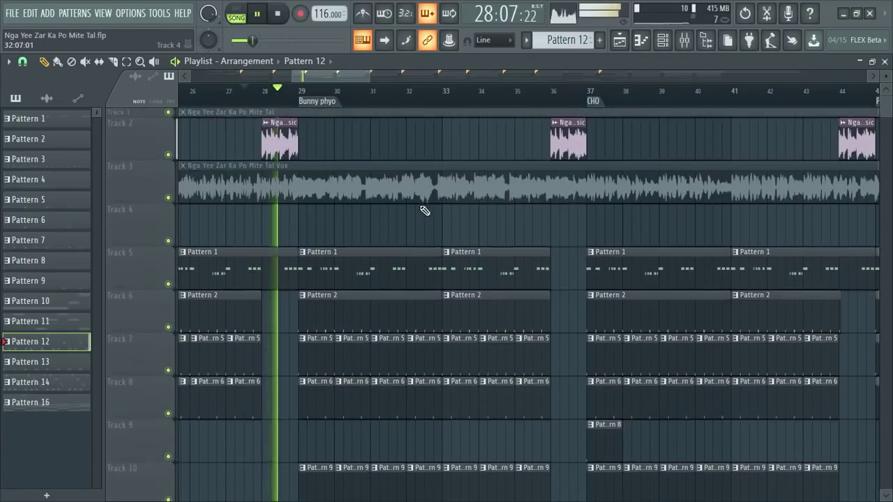
scroll(456, 98, "up", 3)
scroll(457, 100, "down", 3)
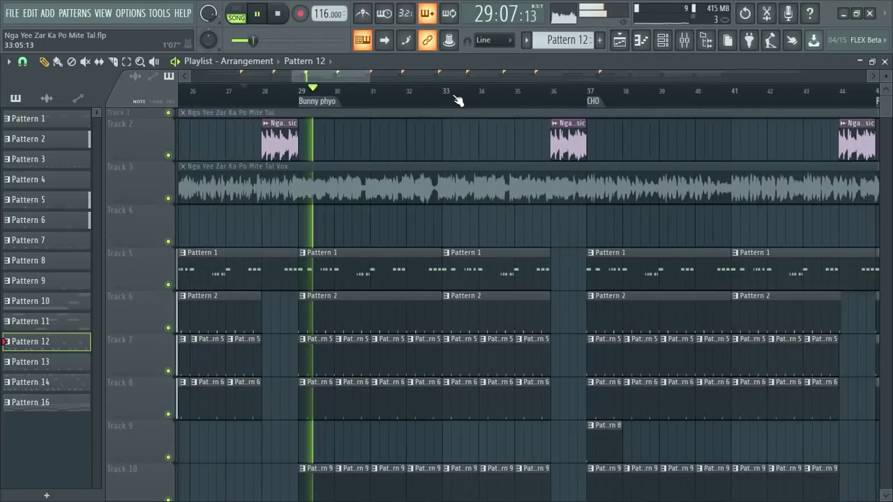
Follow playback of the Bunny phyo section with all tracks active, looking over its patterns on Tracks 5 to 11
scroll(424, 96, "up", 1)
scroll(420, 202, "down", 3)
scroll(371, 106, "up", 2)
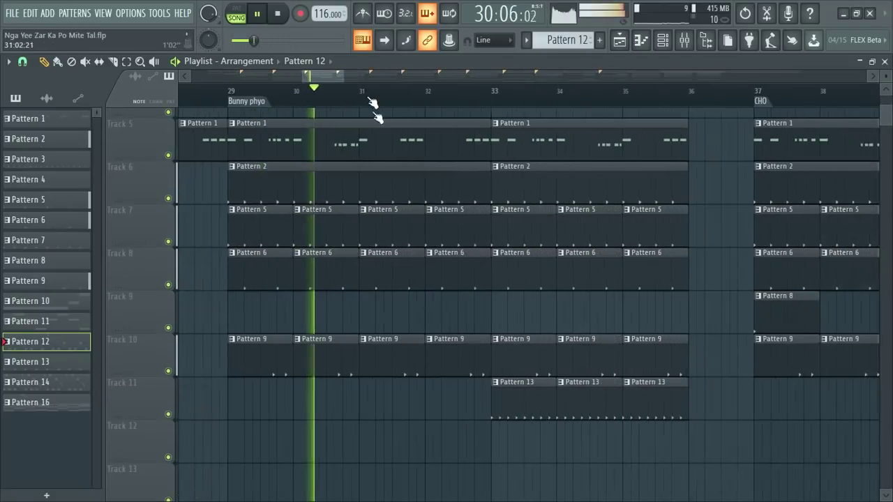
scroll(412, 171, "up", 1)
scroll(470, 104, "down", 3)
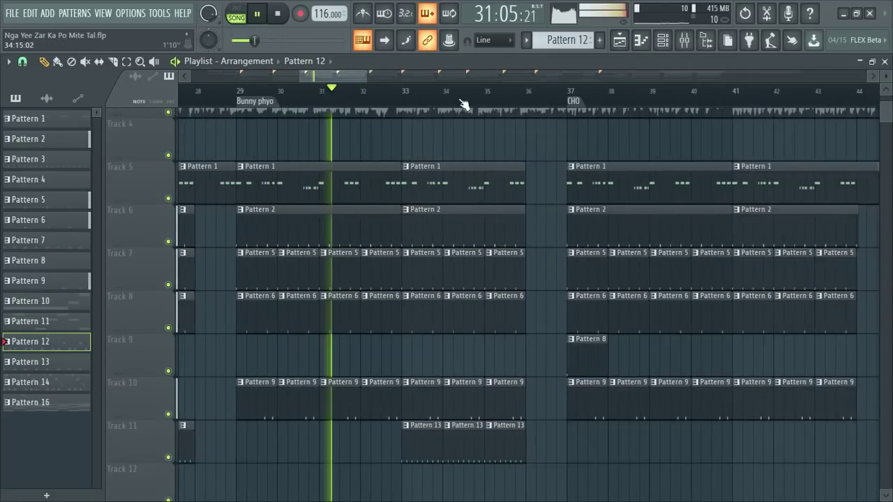
scroll(399, 198, "up", 2)
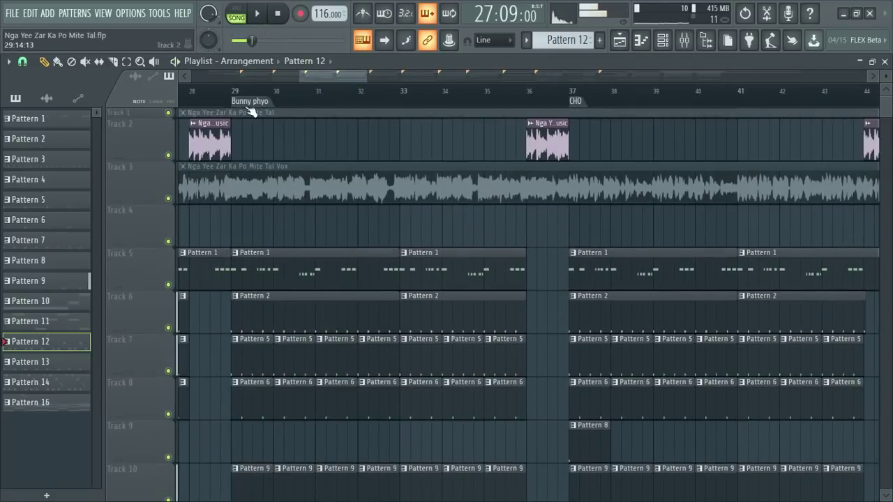
Solo Track 5, unmute Track 6 alongside it, and play both layers from just before Bunny phyo
right_click(168, 285)
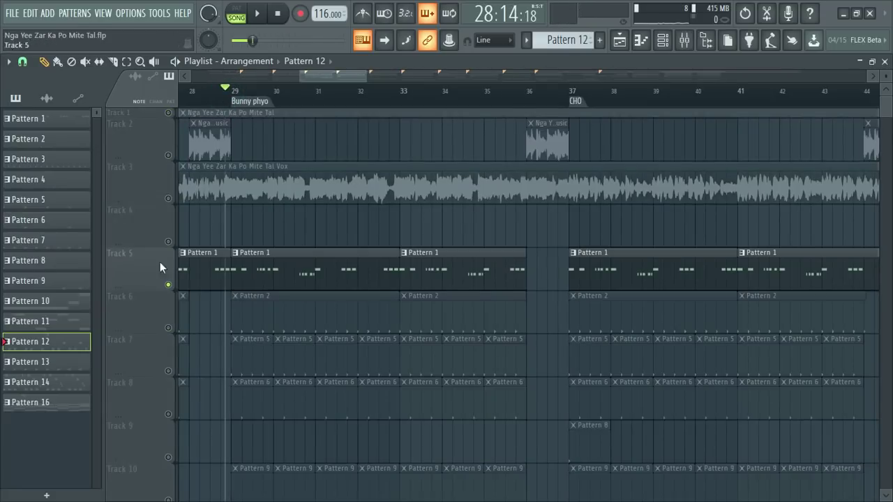
key("space")
left_click(168, 328)
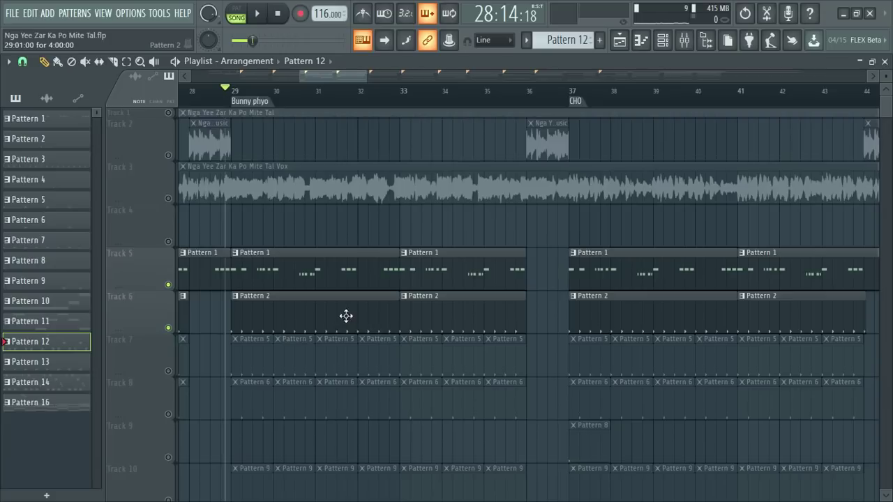
scroll(346, 316, "down", 2)
scroll(237, 100, "up", 2)
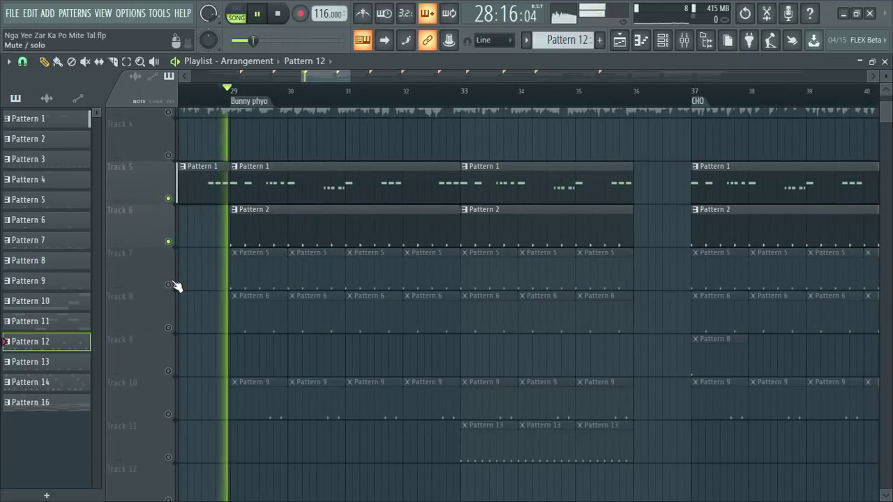
key("space")
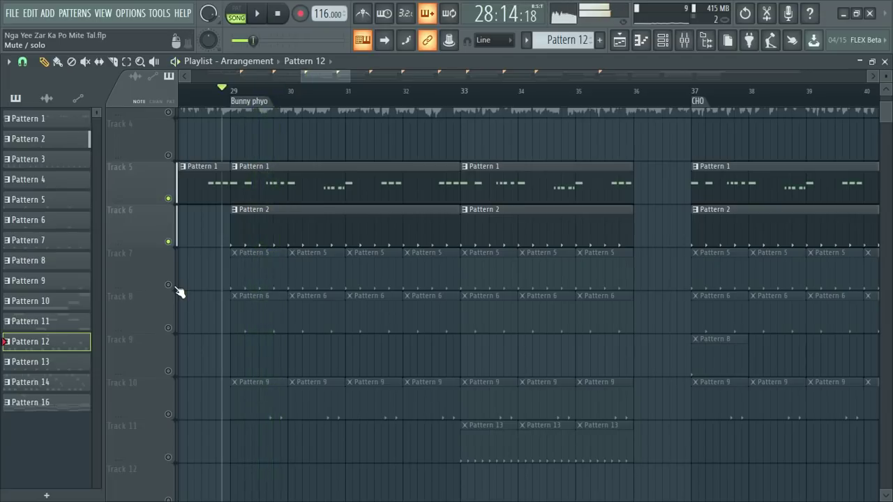
Add the Pattern 5 and Pattern 6 drum layers by unmuting Tracks 7 and 8, playing from just before bar 29
left_click(168, 285)
key("space")
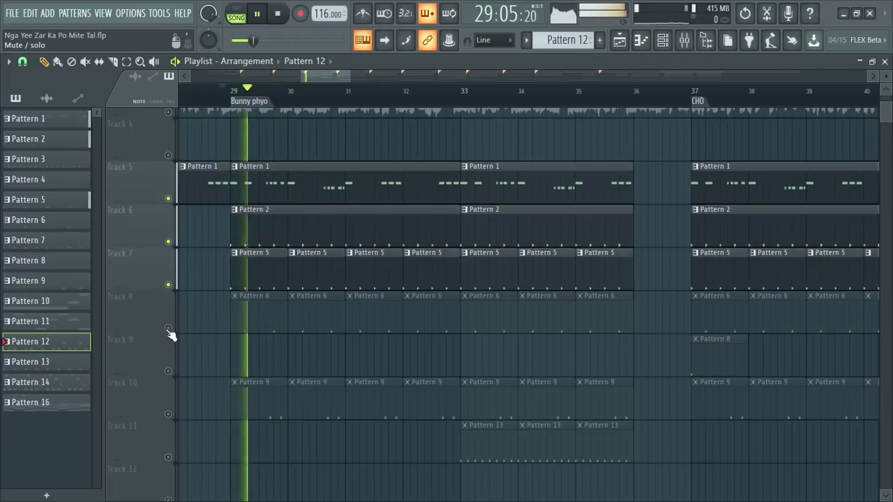
left_click(168, 328)
key("space")
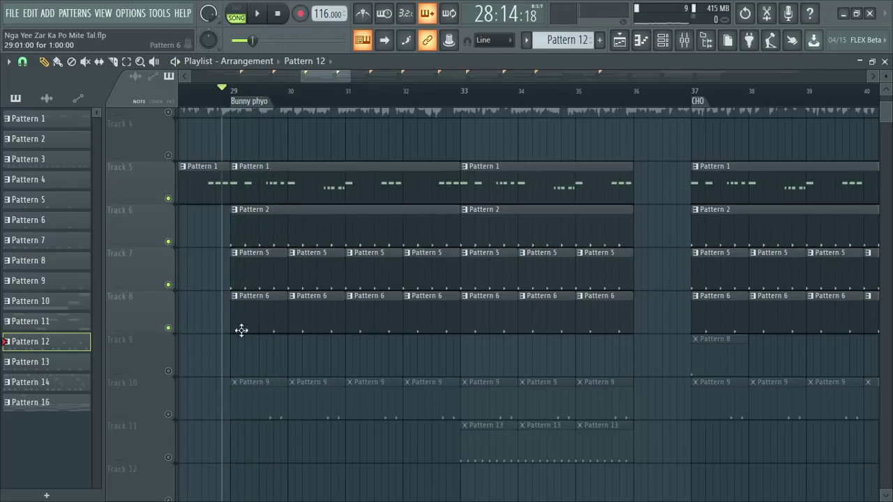
Unmute Track 10 to add Pattern 9, and replay the layers from just before bar 29
key("space")
key("space")
left_click(168, 414)
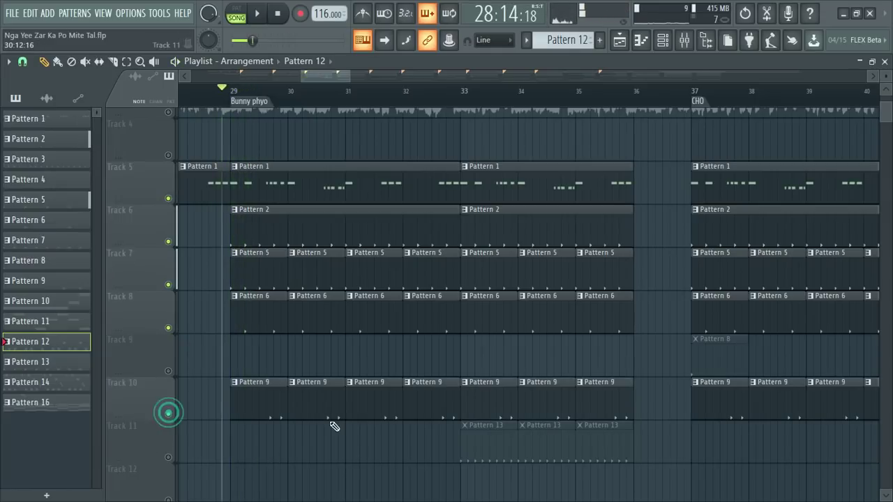
scroll(238, 75, "up", 3)
key("space")
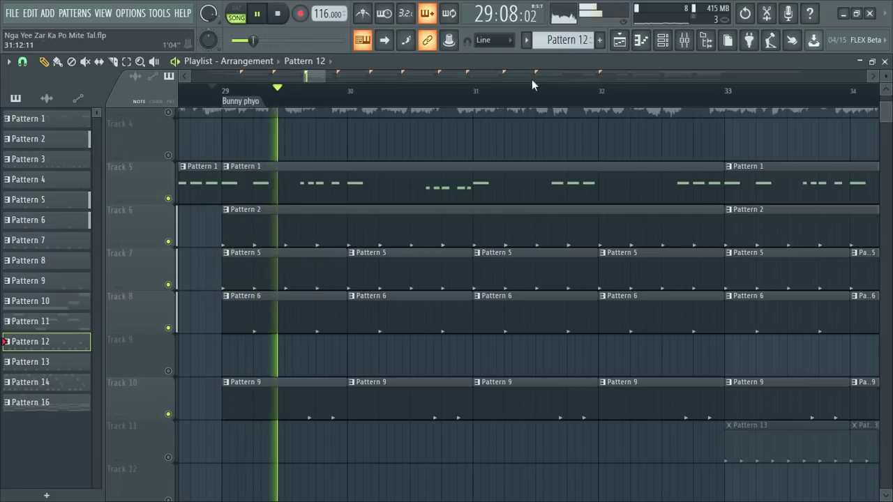
Select the Pattern 9 clip on Track 10 and show its steps in the channel rack
left_click(666, 40)
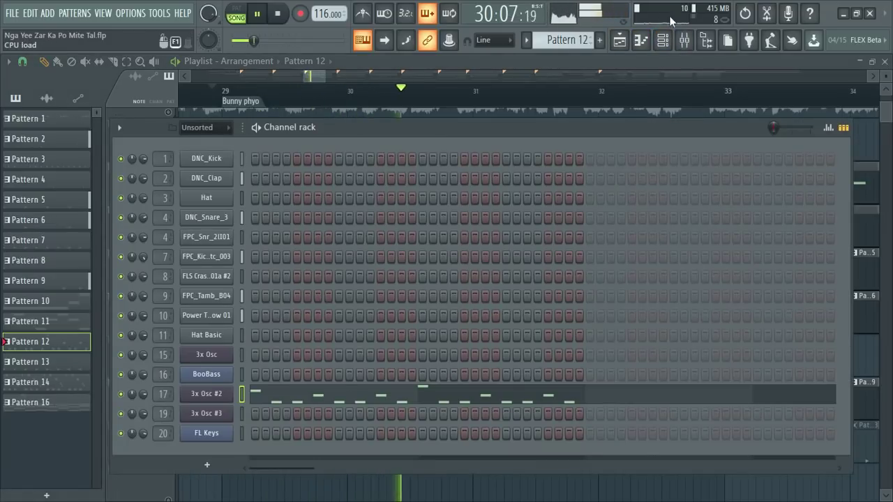
left_click(666, 40)
key("space")
left_click(293, 395)
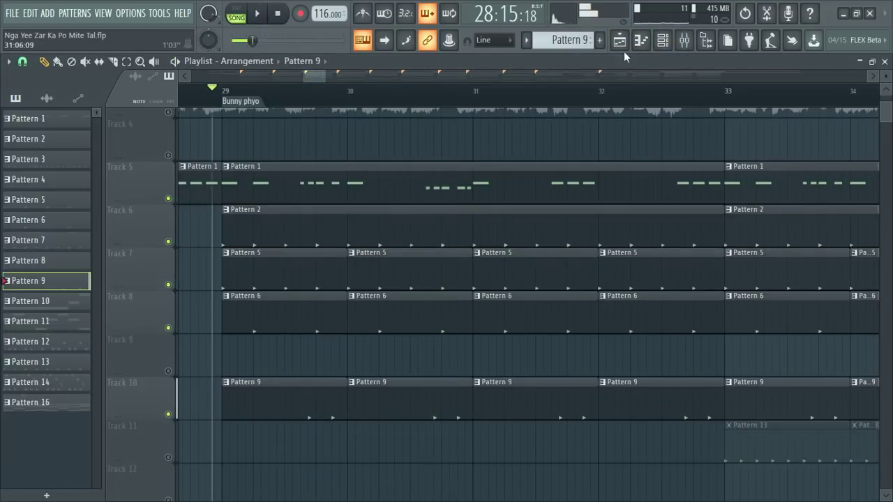
left_click(666, 40)
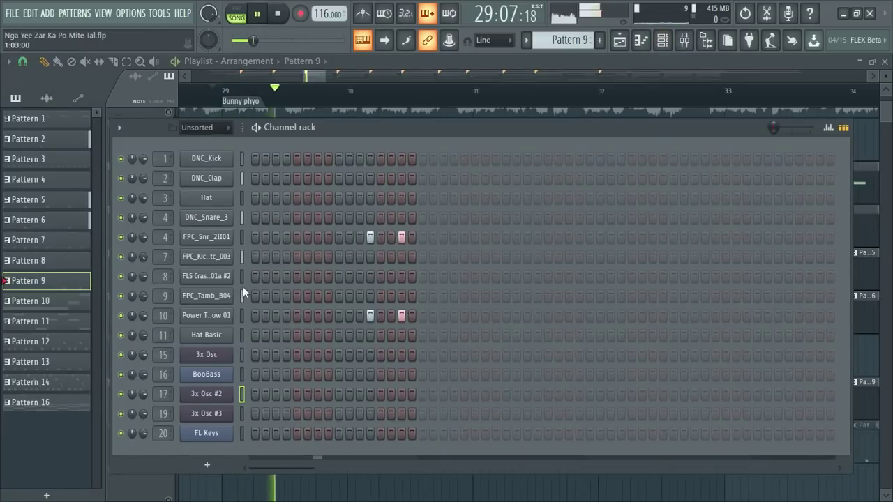
Inspect the Power Tom Low 01 and FPC_Snr_2ll01 sample settings, and close their windows and the channel rack
left_click(224, 317)
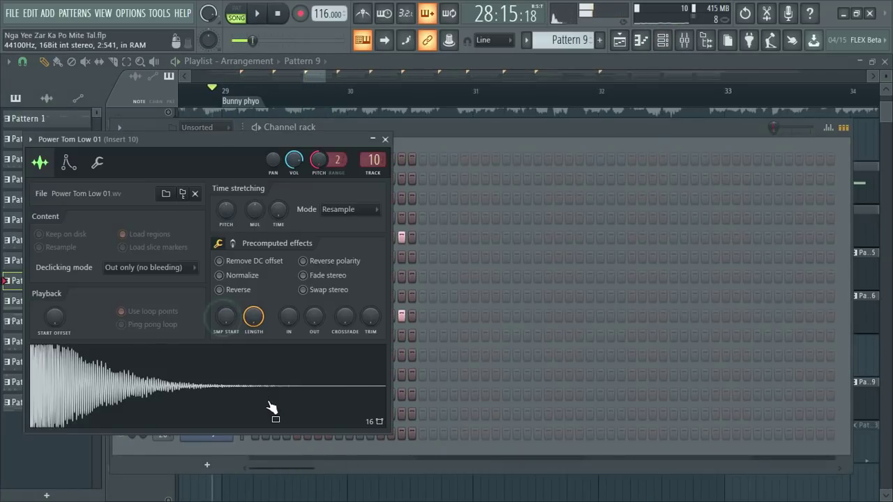
left_click(386, 140)
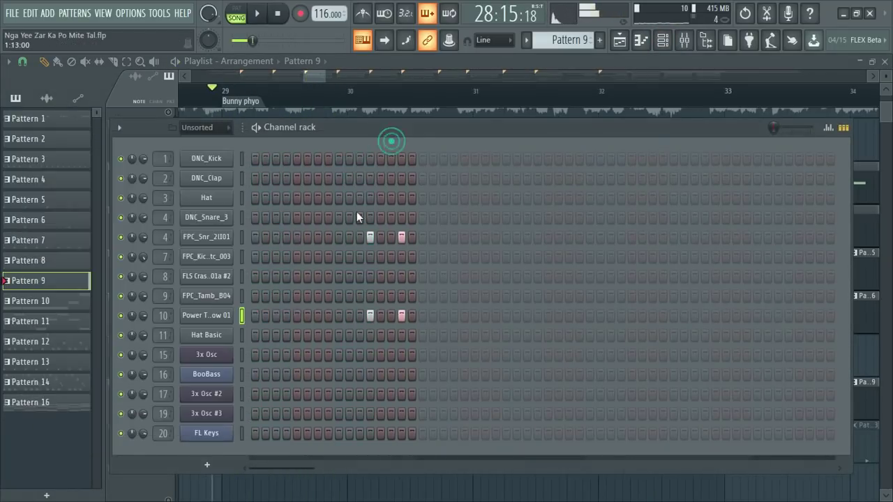
left_click(207, 236)
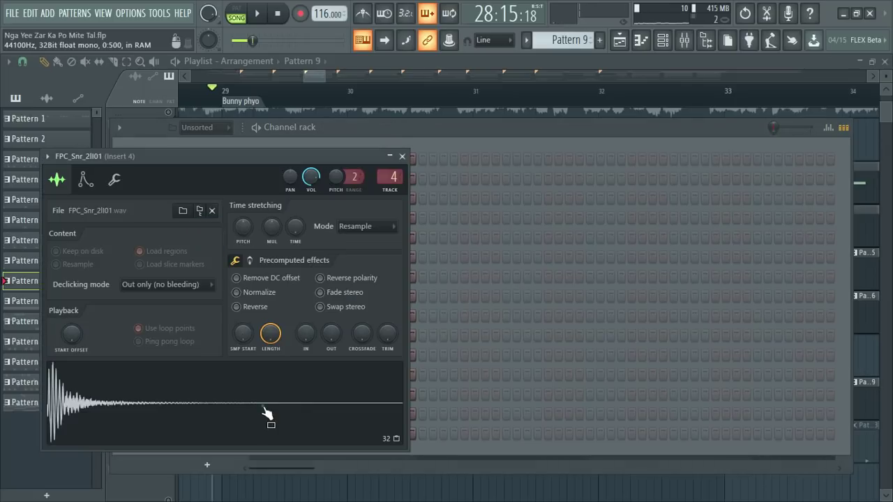
left_click(403, 156)
left_click(663, 40)
Play the Bunny phyo section and unmute Track 11 to bring in Pattern 13 for bar 33
key("space")
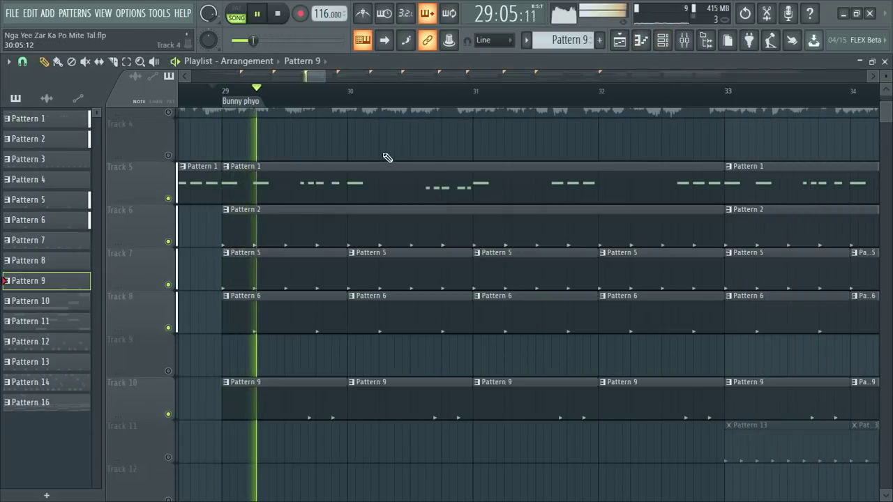
scroll(359, 104, "down", 5)
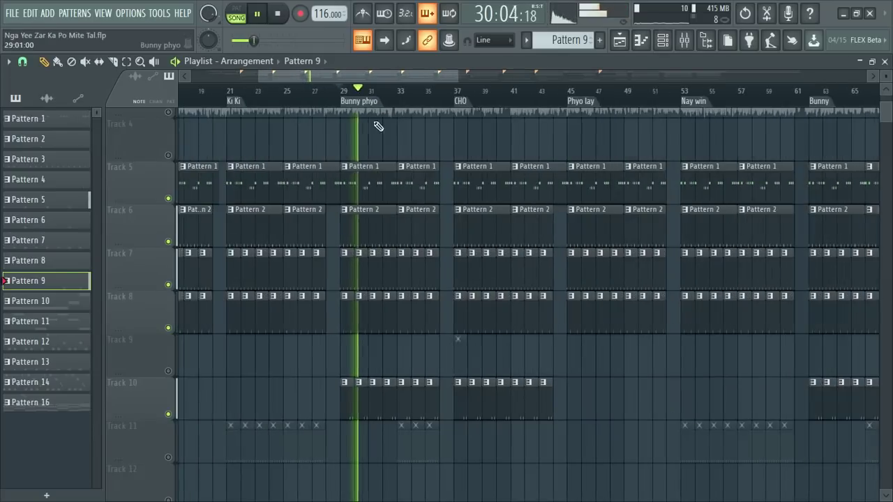
scroll(485, 159, "down", 4)
scroll(424, 95, "up", 5)
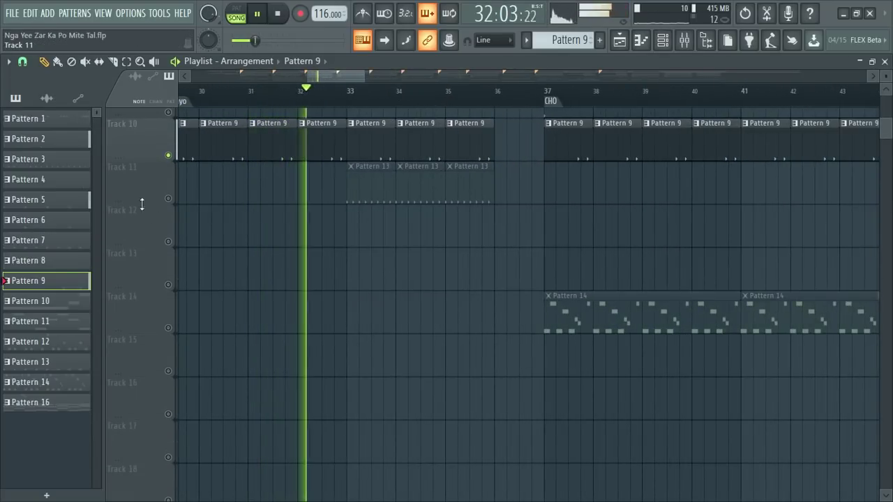
left_click(168, 199)
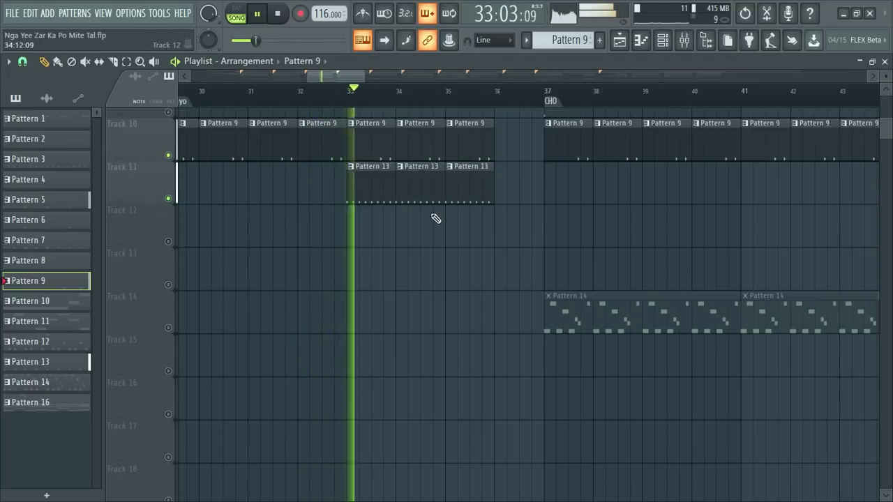
Follow playback from bar 33 to the CHO marker, examining the layered patterns across the tracks
scroll(391, 153, "up", 3)
scroll(373, 112, "down", 1)
scroll(391, 106, "down", 4)
scroll(398, 104, "up", 2)
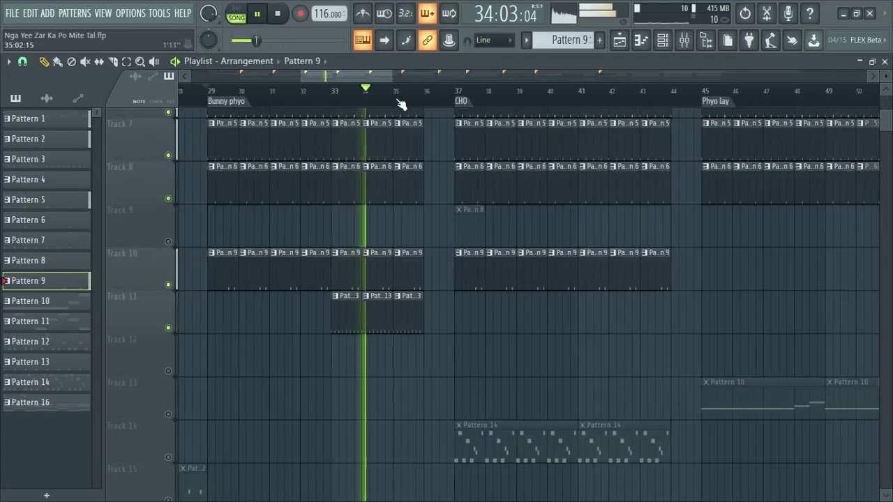
scroll(399, 104, "down", 4)
scroll(466, 170, "down", 3)
scroll(465, 168, "up", 4)
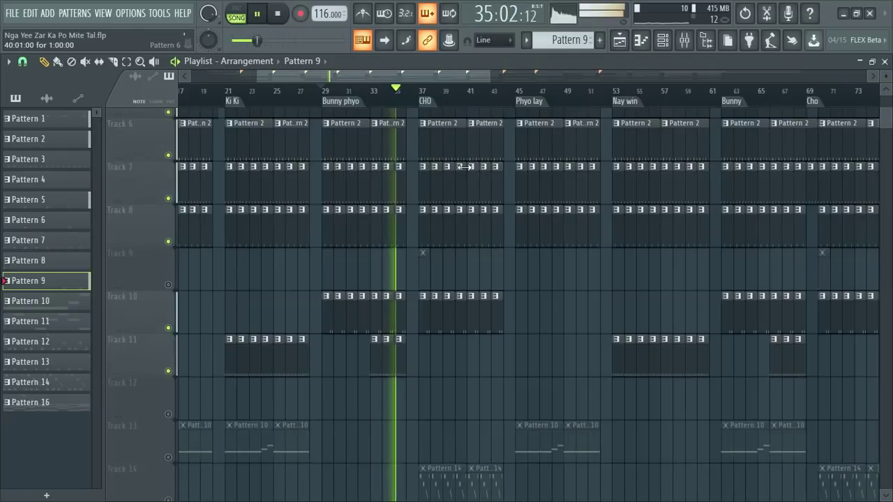
scroll(476, 104, "up", 3)
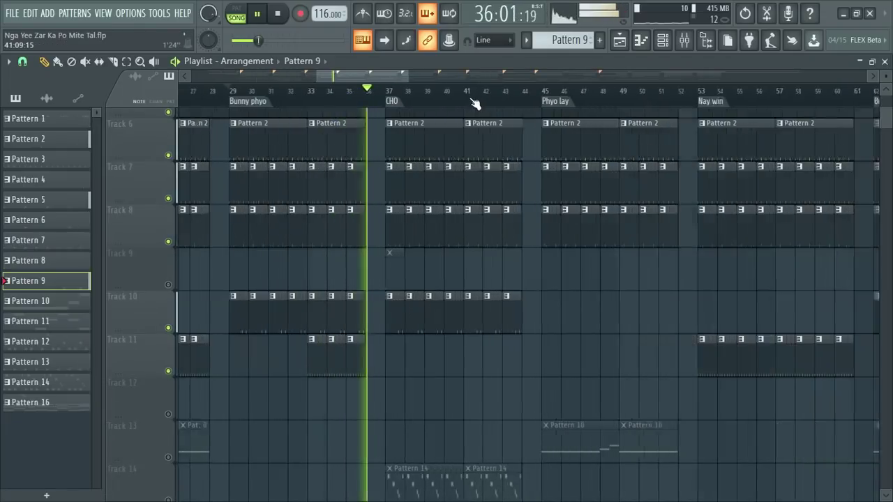
scroll(466, 172, "up", 4)
scroll(467, 172, "down", 6)
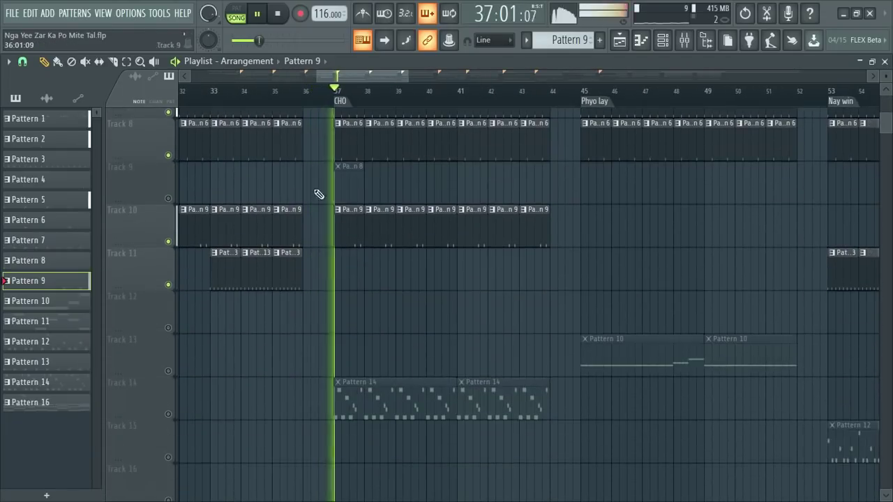
Stop playback, move the playhead back to bar 34, solo Track 11, and restore all tracks
key("space")
scroll(339, 88, "down", 2)
scroll(397, 89, "up", 2)
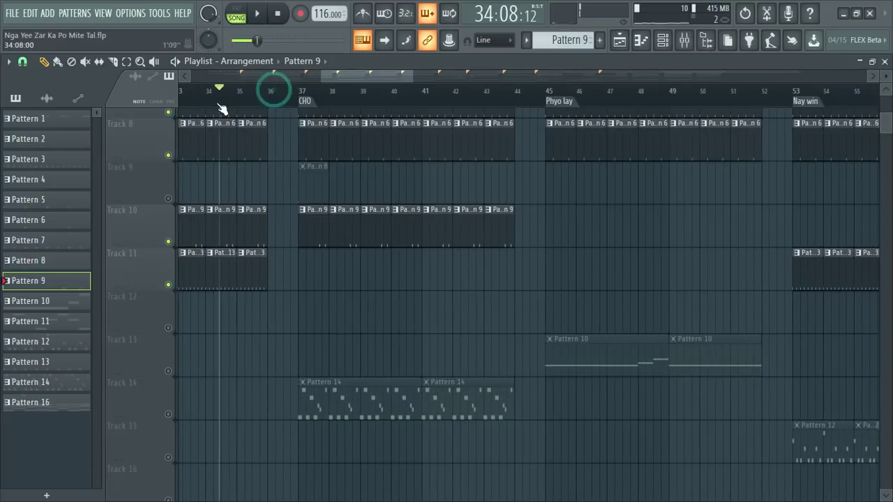
right_click(169, 285)
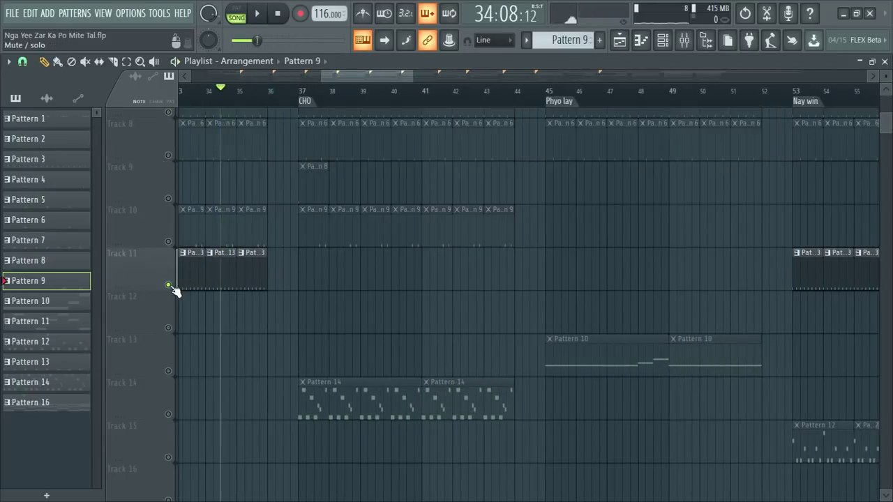
right_click(169, 285)
Solo Track 9 to play Pattern 8 at the start of CHO, and reactivate all tracks
scroll(309, 299, "up", 3)
scroll(304, 93, "up", 2)
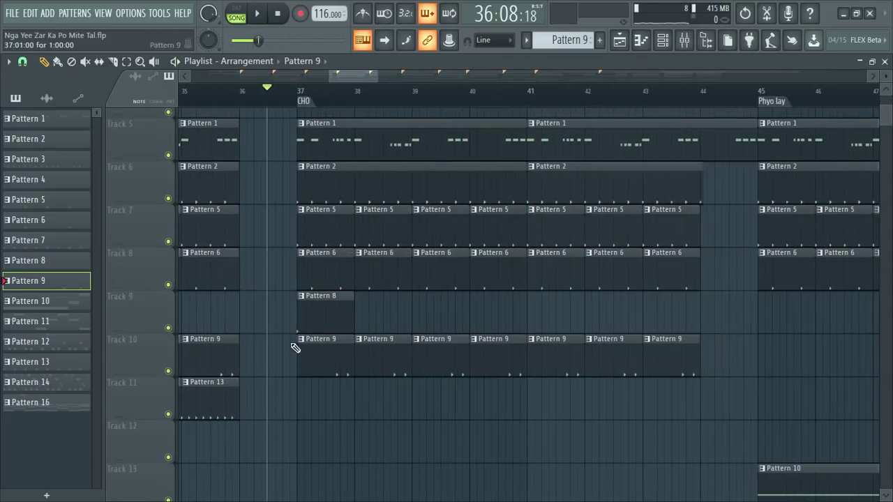
right_click(168, 328)
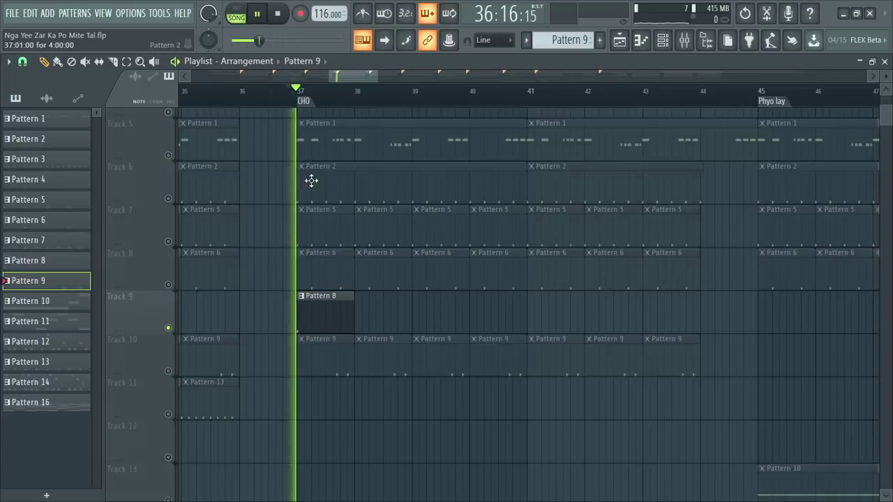
right_click(169, 328)
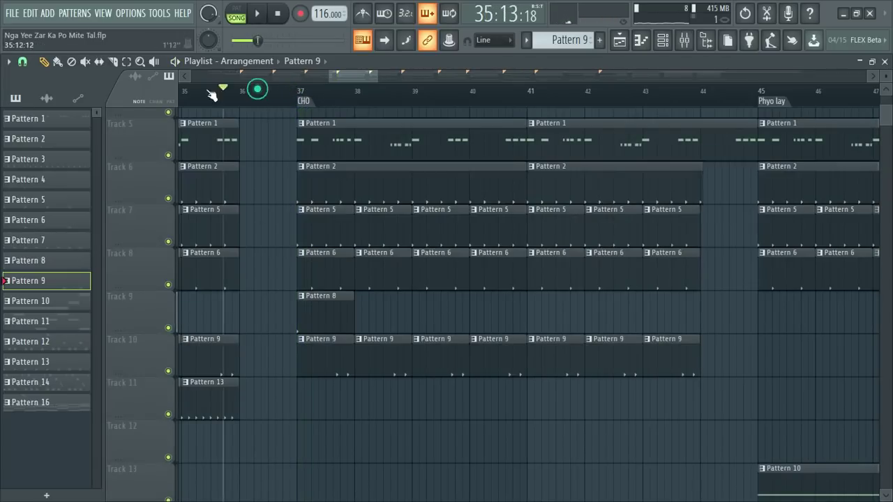
Play from bar 35 into the CHO section, looking over its patterns from the audio tracks down to Pattern 14
left_click_drag(212, 95, 179, 93)
key("space")
scroll(498, 231, "up", 3)
scroll(491, 238, "down", 5)
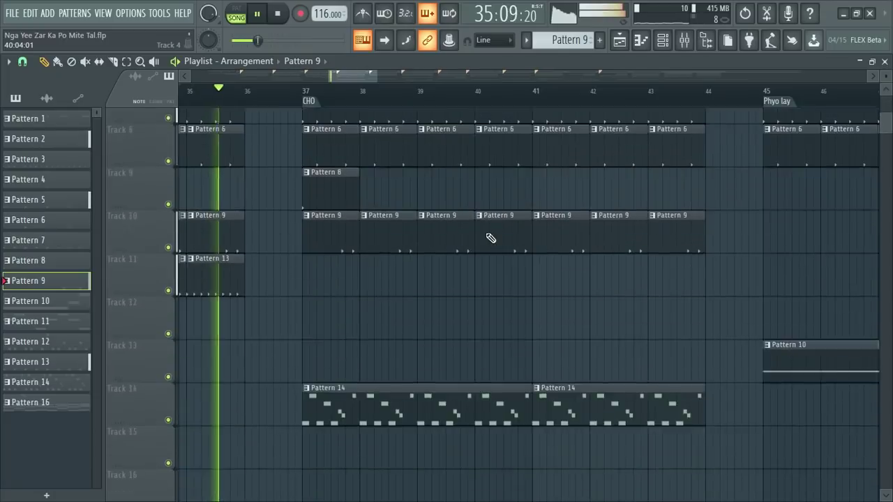
scroll(491, 239, "up", 4)
scroll(427, 98, "down", 4)
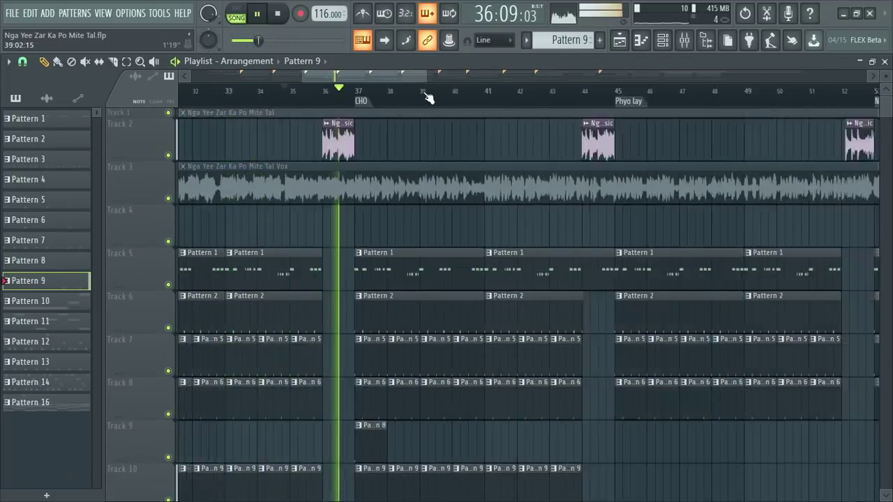
scroll(511, 105, "up", 3)
scroll(478, 203, "down", 3)
scroll(478, 202, "up", 3)
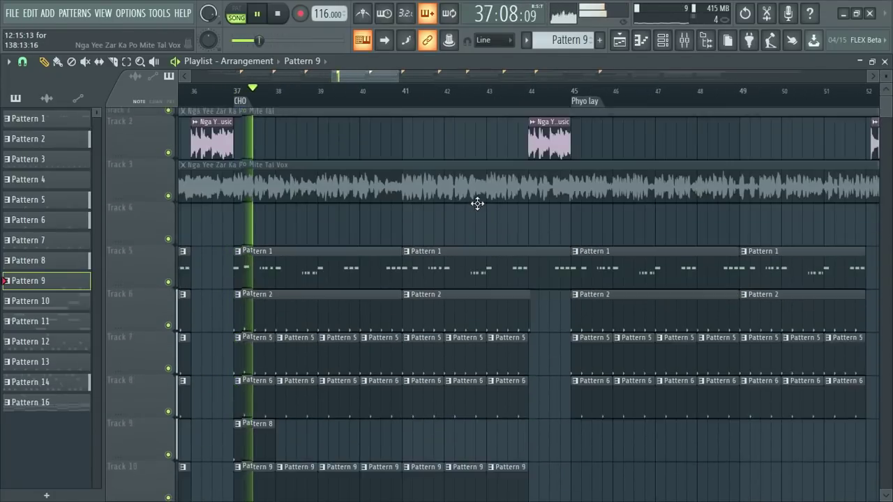
scroll(479, 205, "down", 3)
scroll(460, 189, "down", 6)
scroll(465, 192, "up", 5)
scroll(441, 198, "up", 1)
Stop playback and place the playhead just before bar 37, focusing on the start of the CHO section
left_click(225, 90)
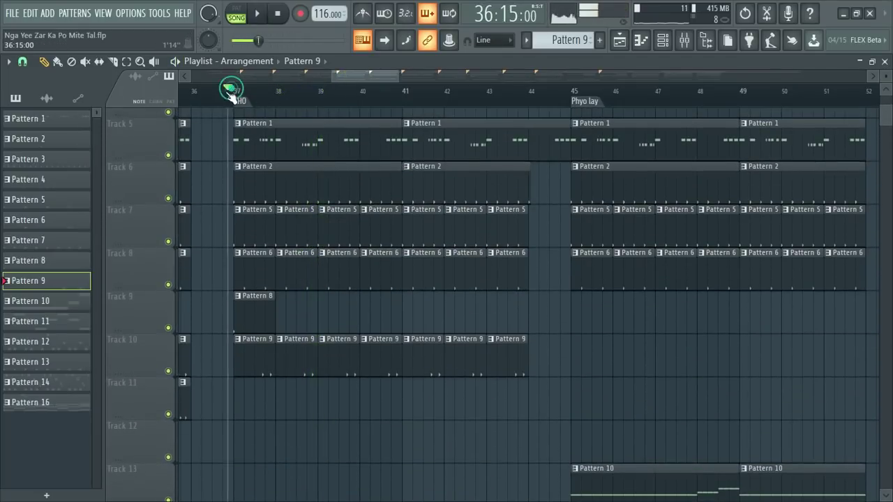
key("space")
scroll(226, 93, "up", 4)
scroll(503, 221, "up", 3)
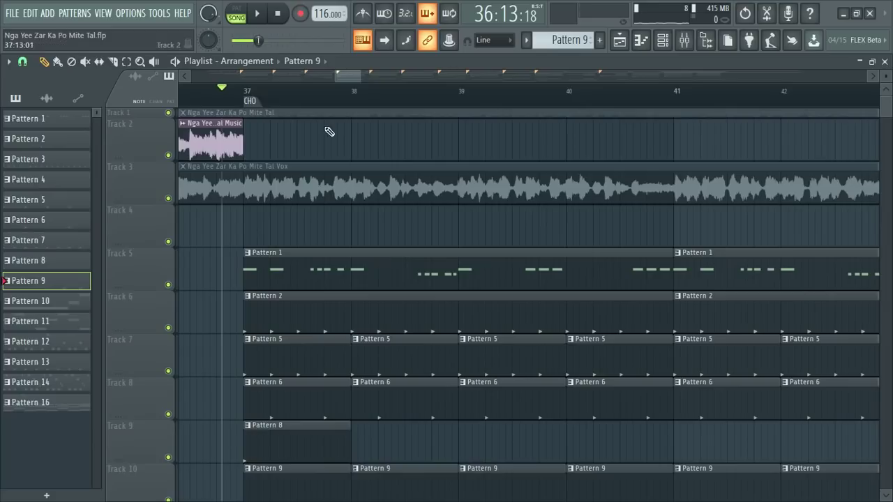
Solo Track 14 in the CHO section and open Pattern 14's notes in the piano roll
scroll(530, 249, "down", 11)
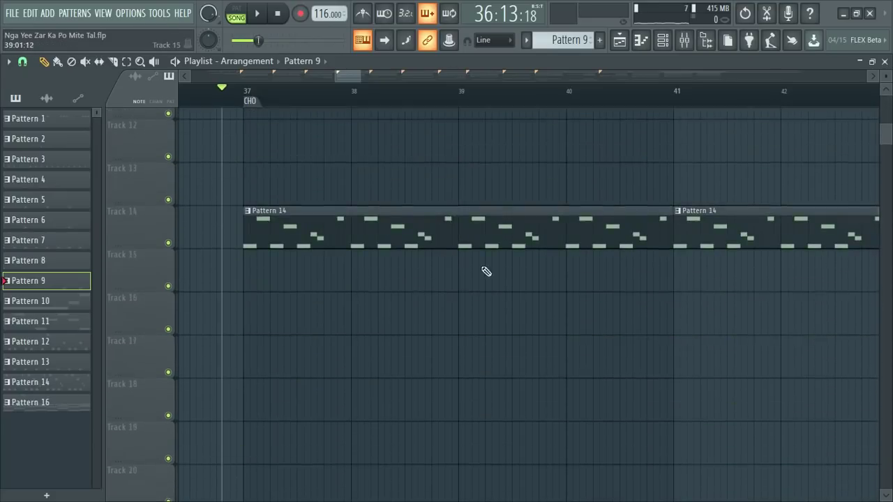
right_click(168, 242)
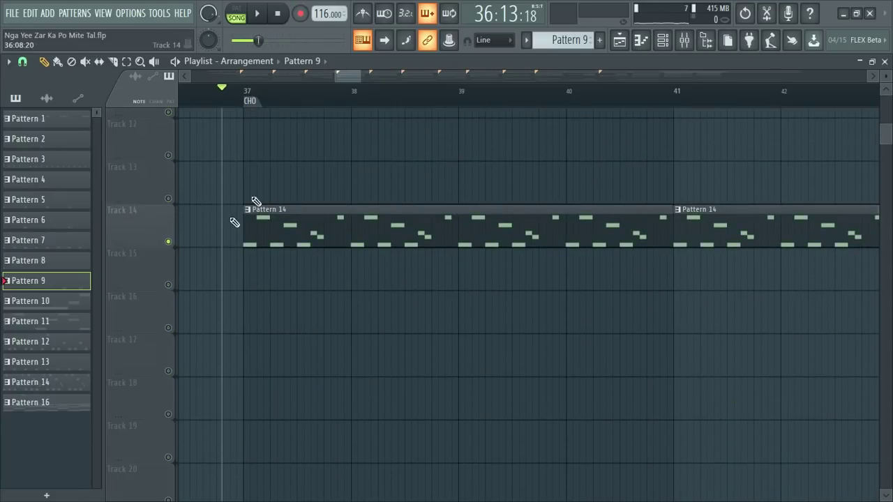
double_click(340, 218)
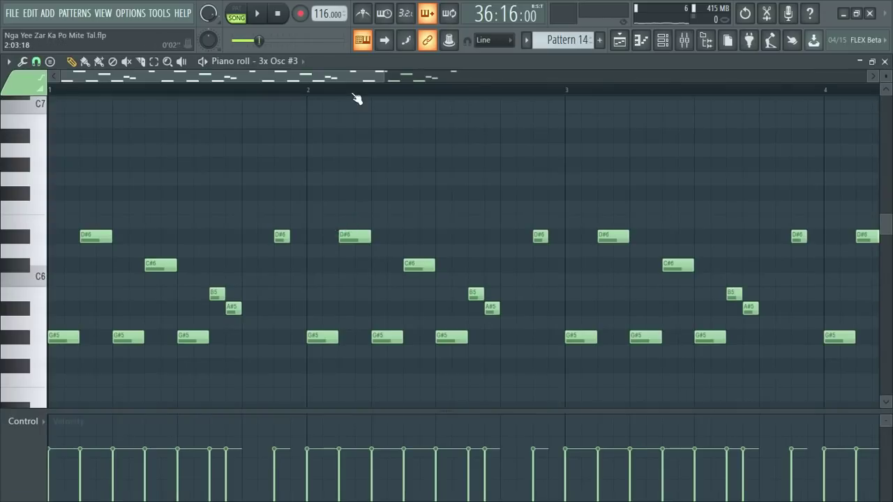
key("space")
key("space")
left_click_drag(24, 322, 25, 235)
Play the soloed Pattern 14 while showing its 3x Osc #3 instrument settings, and return to the arrangement
left_click(663, 41)
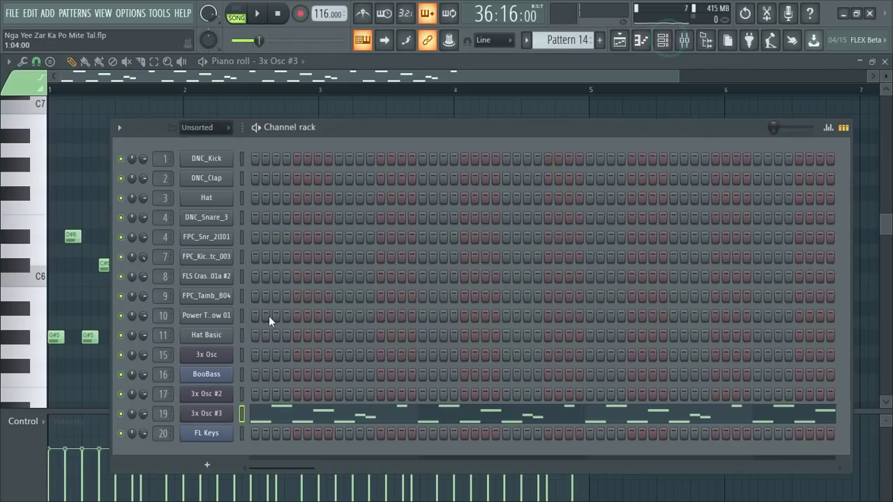
left_click(206, 413)
key("space")
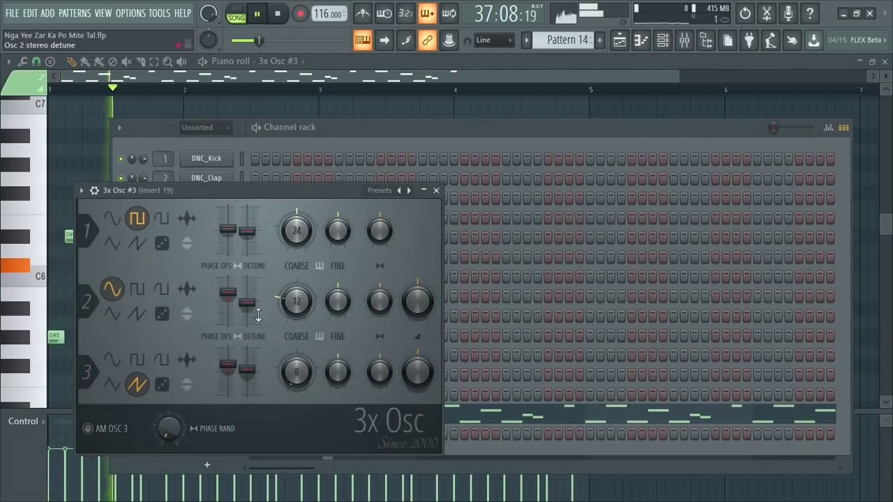
left_click(435, 192)
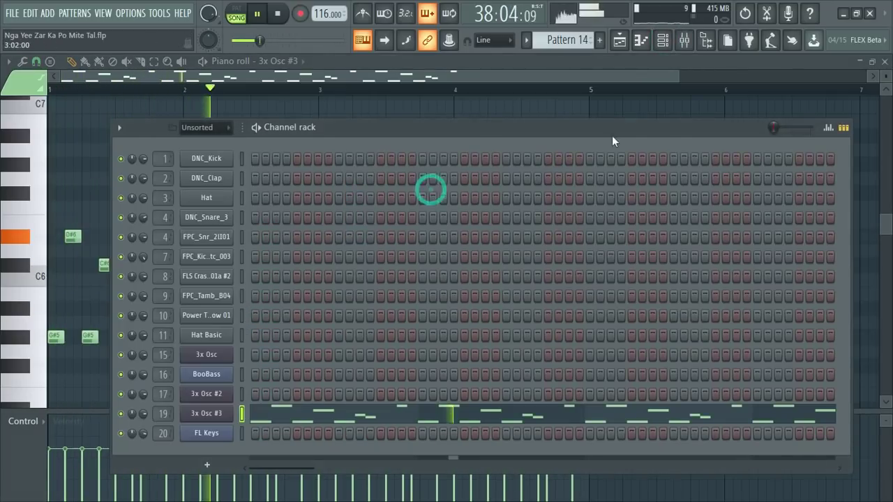
left_click(661, 47)
key("F5")
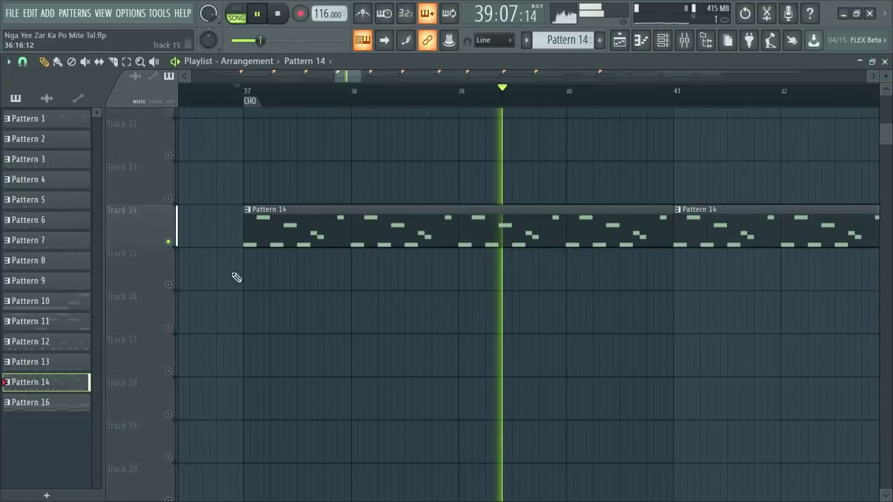
Reactivate all tracks and play from just before bar 37, looking over the CHO patterns alongside the neighbouring sections
key("space")
scroll(300, 209, "up", 3)
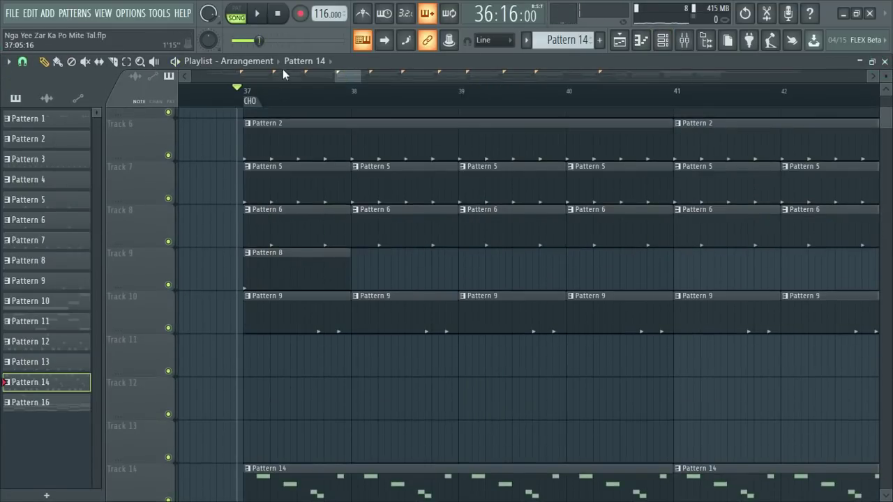
left_click(201, 95)
key("space")
scroll(395, 99, "down", 3)
scroll(474, 258, "up", 2)
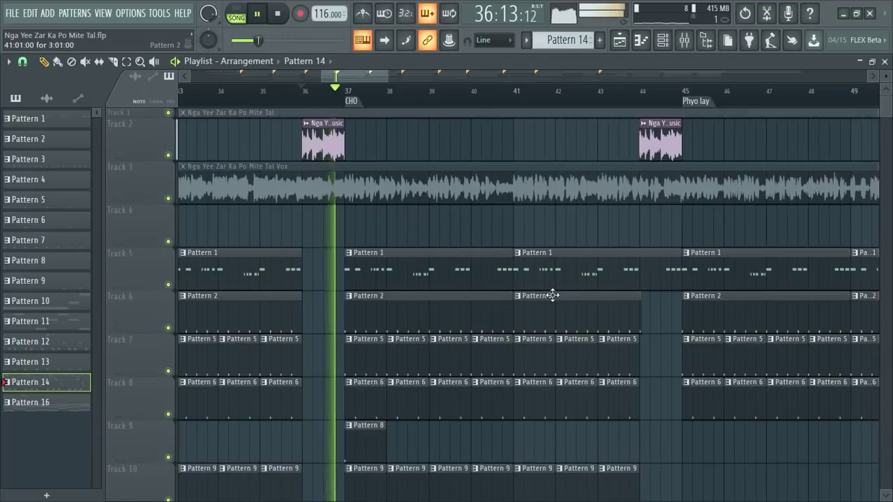
scroll(445, 105, "down", 3)
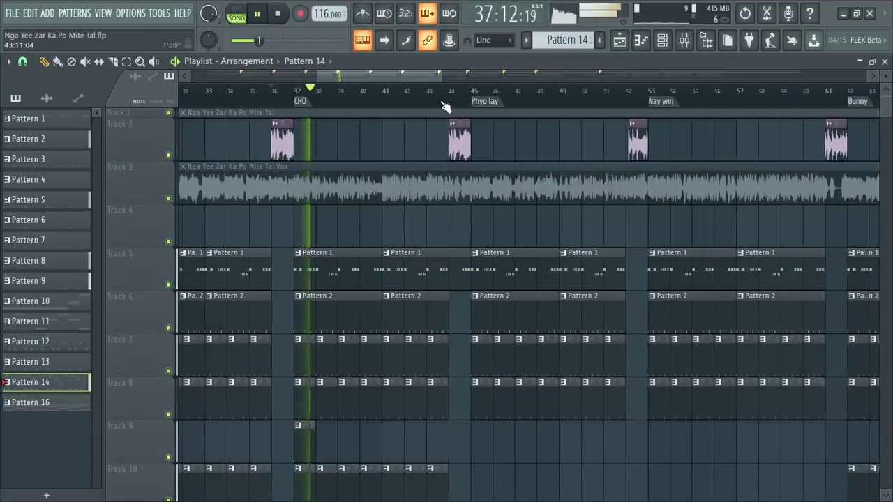
scroll(445, 105, "up", 2)
scroll(474, 235, "down", 7)
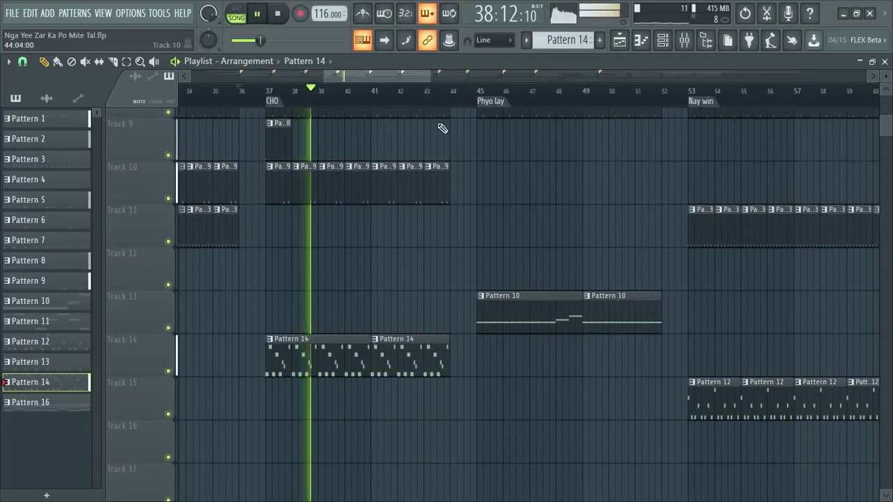
scroll(436, 105, "down", 4)
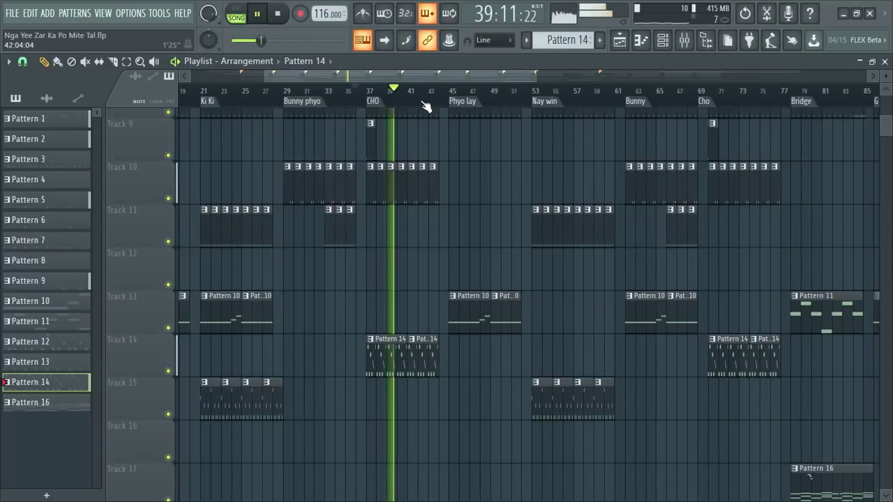
Play from about bar 42 toward the Phyo lay section, stop playback and bring the whole song structure into view
left_click(424, 87)
scroll(505, 181, "up", 7)
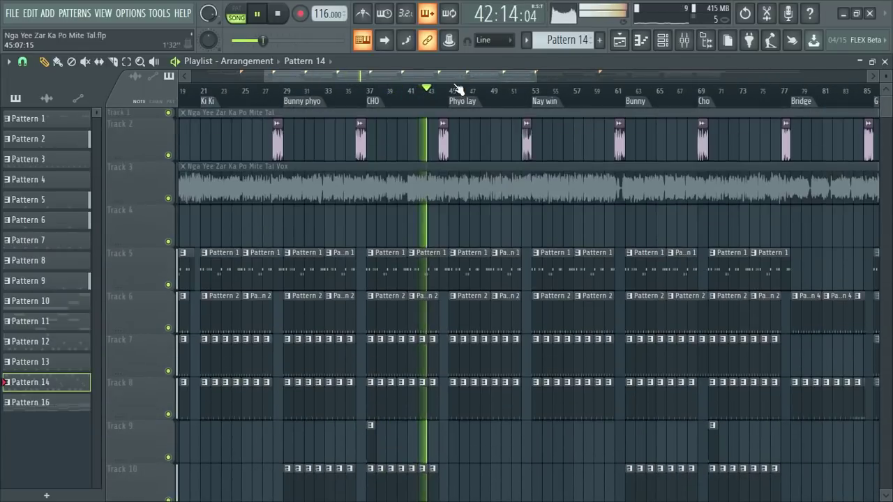
scroll(456, 95, "down", 2)
key("space")
scroll(298, 93, "up", 1)
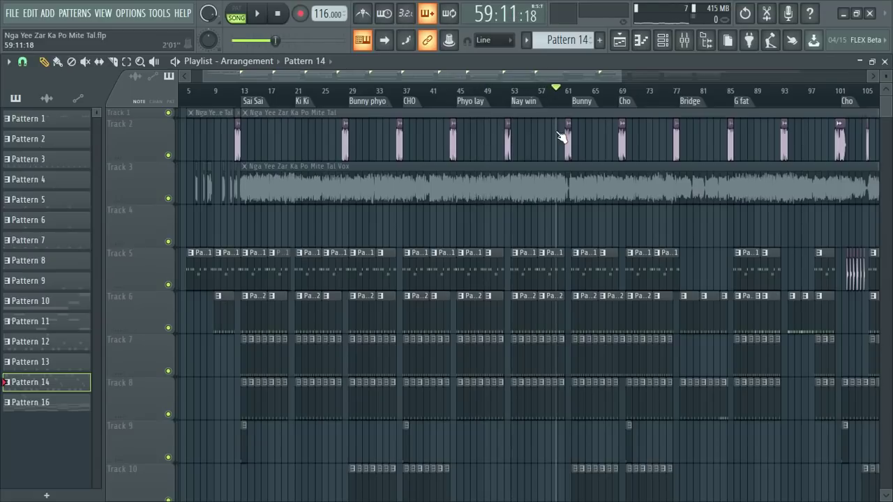
Highlight the range from Sai Sai at bar 13 through CHO, and the matching range from Phyo lay at bar 45 through Cho
left_click_drag(245, 94, 400, 93)
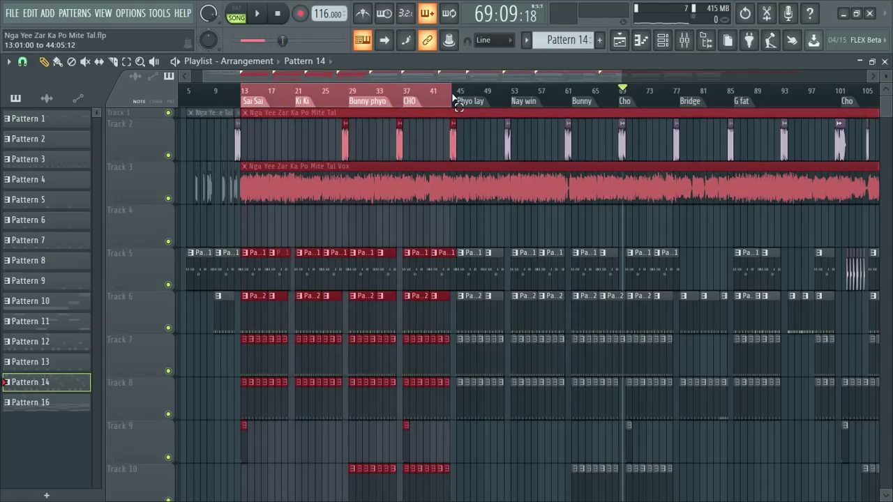
left_click_drag(459, 95, 663, 103)
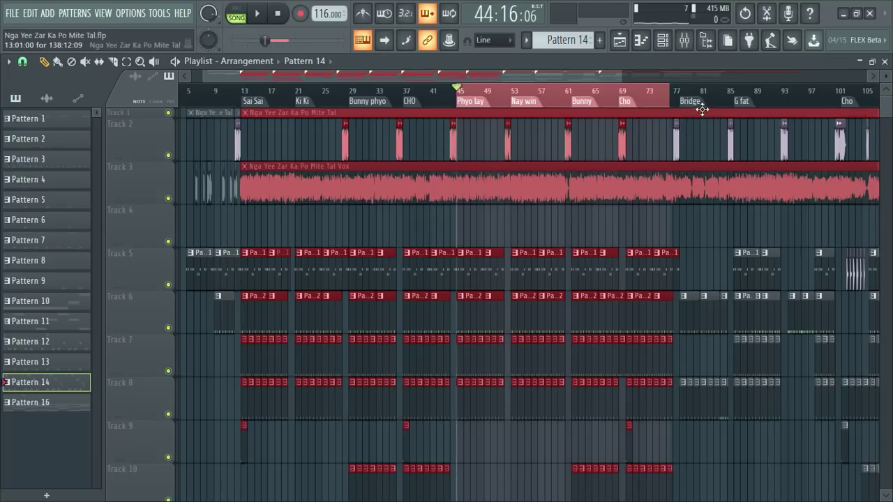
scroll(722, 100, "up", 5)
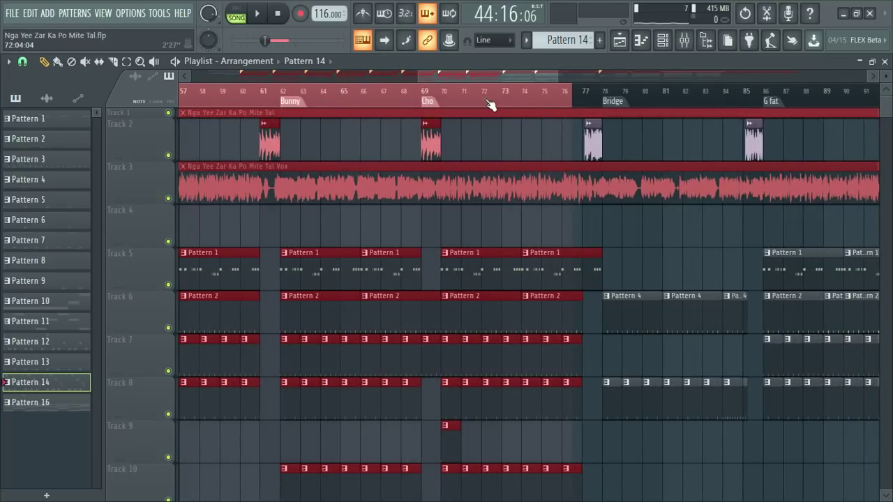
left_click_drag(629, 100, 481, 102)
right_click(457, 98)
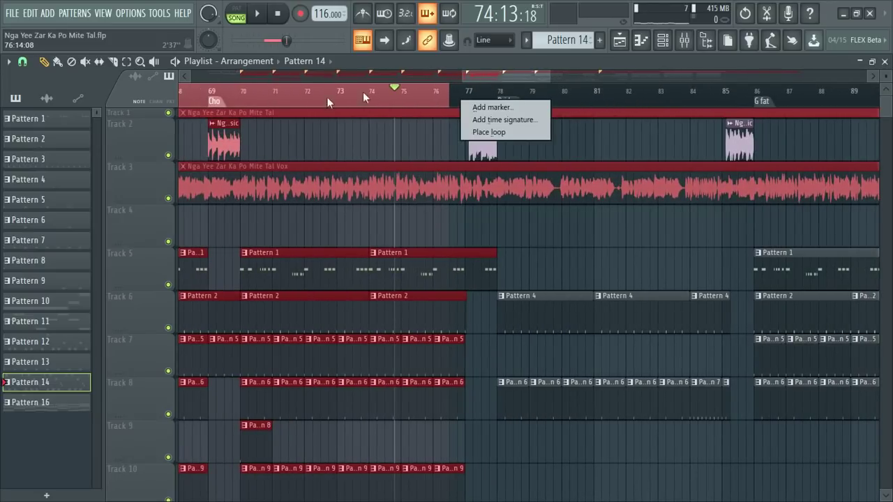
left_click_drag(363, 95, 373, 100)
scroll(374, 98, "down", 5)
Play short excerpts of the Phyo lay and Nay win sections from about bars 55, 48 and 53
left_click(327, 98)
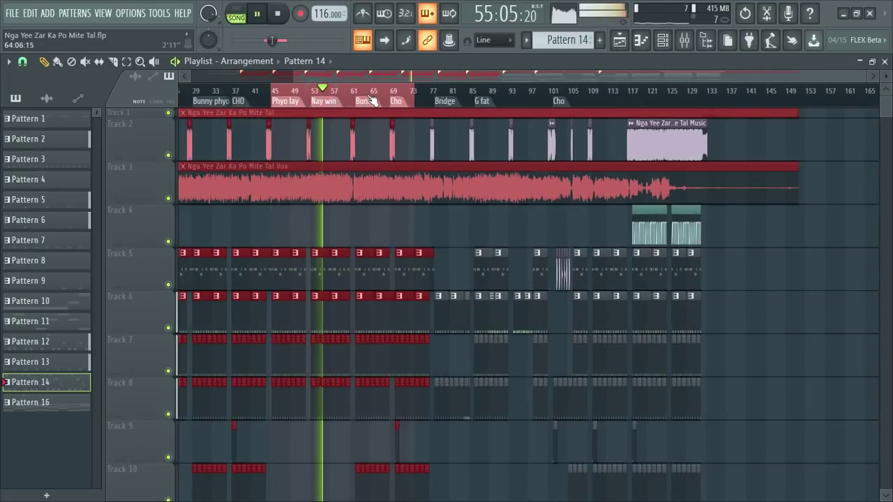
scroll(352, 95, "up", 5)
key("space")
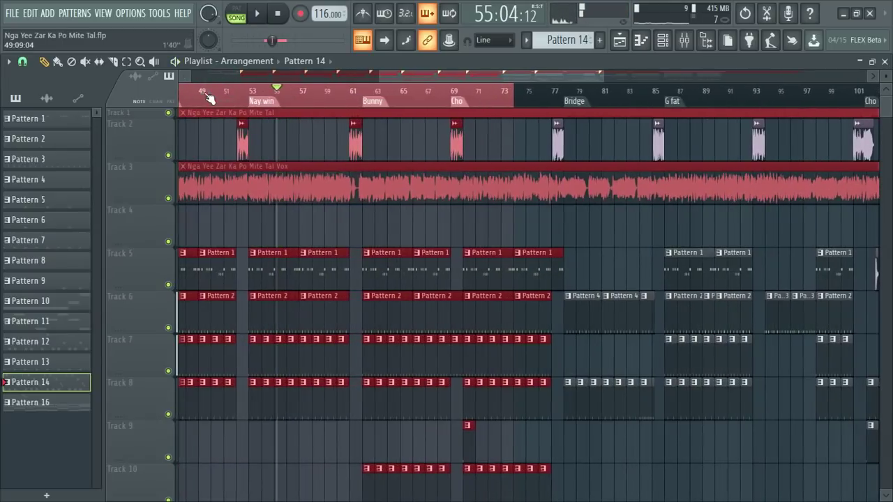
left_click(192, 95)
key("space")
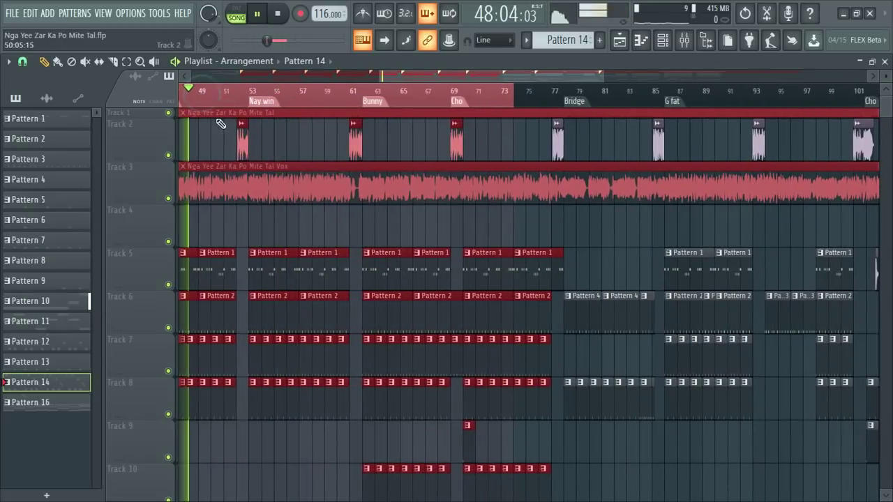
left_click(251, 97)
key("space")
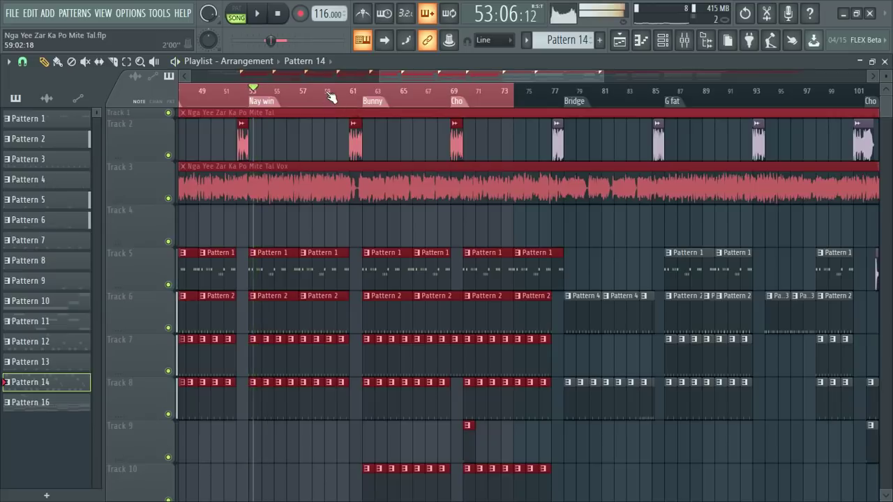
Play excerpts of Phyo lay around bar 47 and of Nay win from bar 56
scroll(251, 100, "down", 2)
key("space")
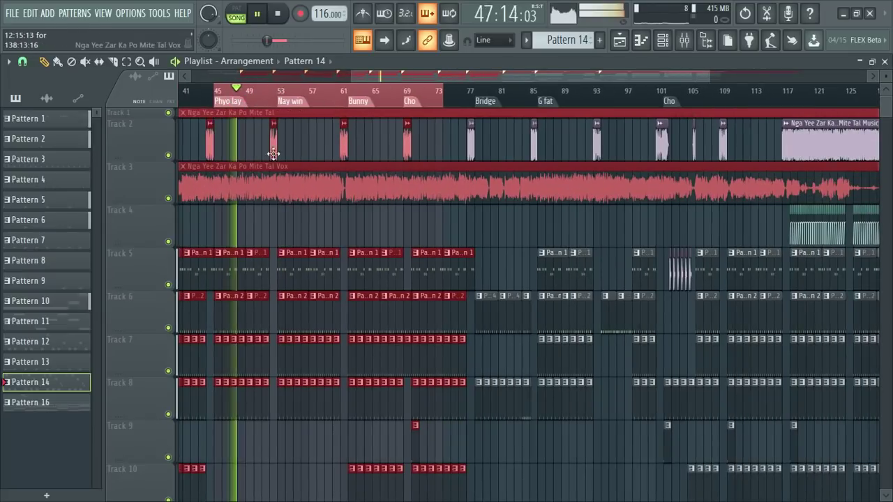
key("space")
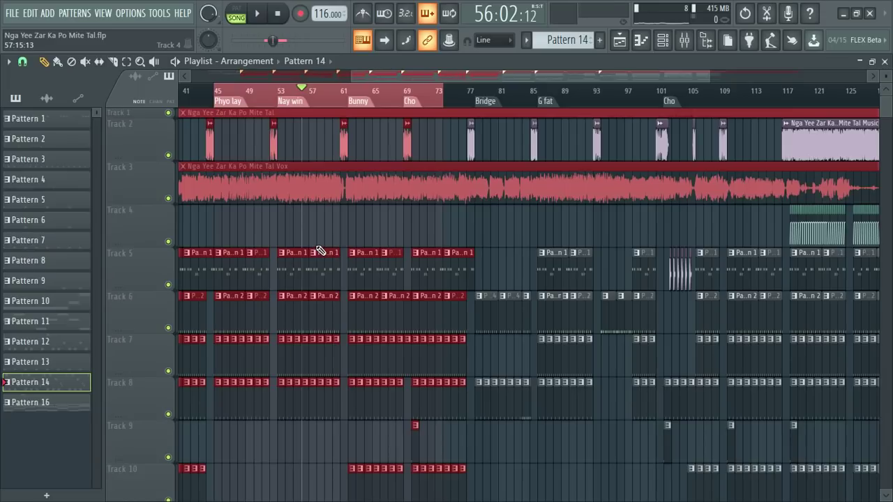
key("space")
scroll(345, 96, "up", 2)
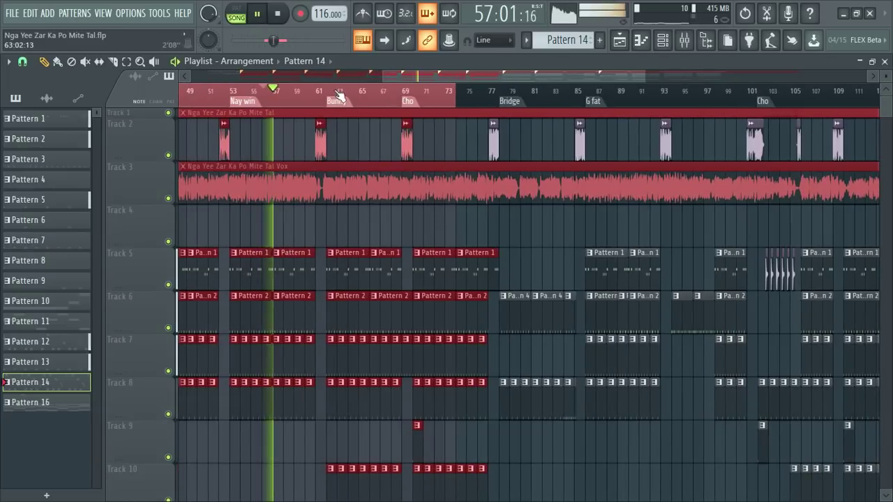
Play the Bunny section from about bar 63 and the Cho section from bar 69, looking over the tracks down to Pattern 16
left_click_drag(340, 91, 353, 97)
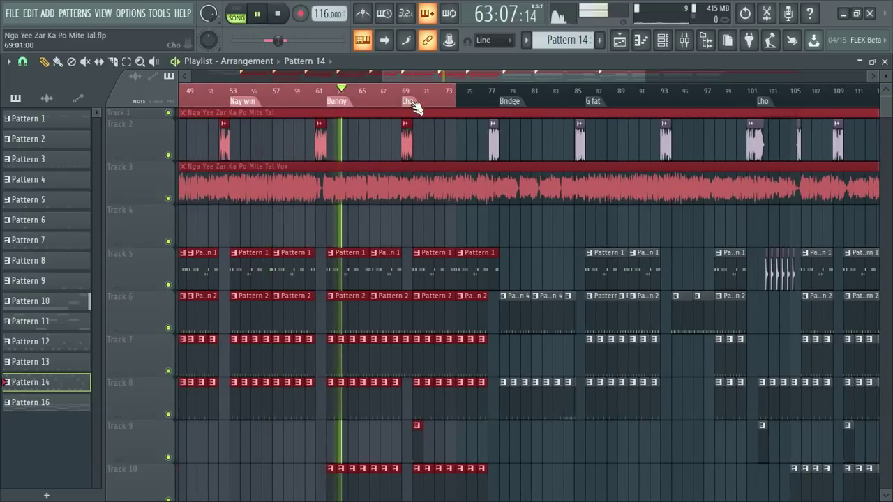
scroll(416, 101, "up", 3)
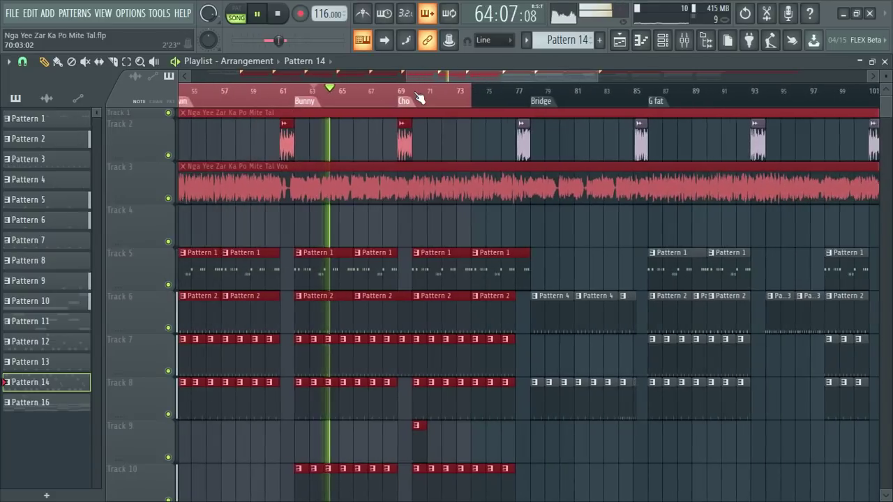
scroll(417, 98, "up", 3)
key("space")
key("space")
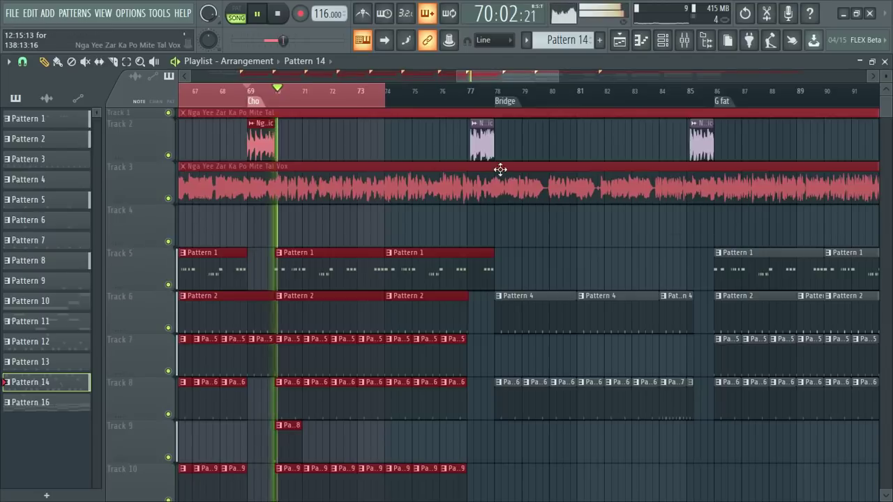
scroll(504, 173, "down", 6)
scroll(504, 173, "up", 6)
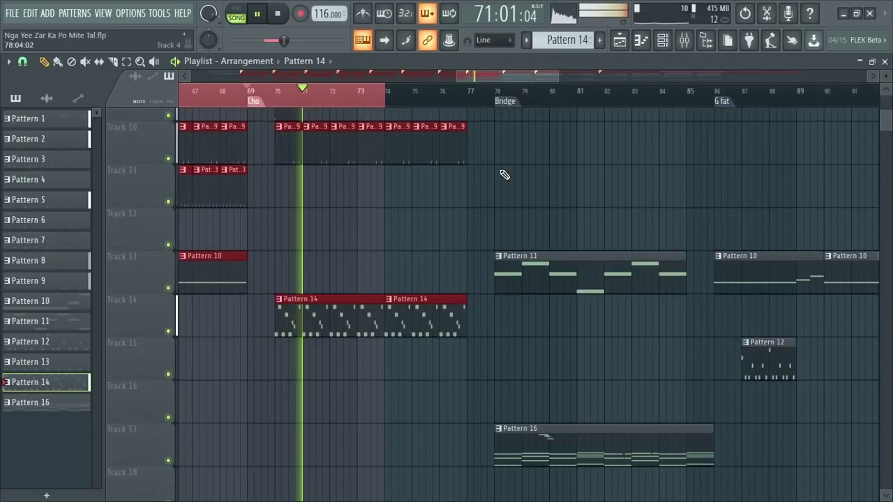
Stop playback, clear the highlighted time range and place the playhead just before the Cho section at bar 69
left_click(469, 103)
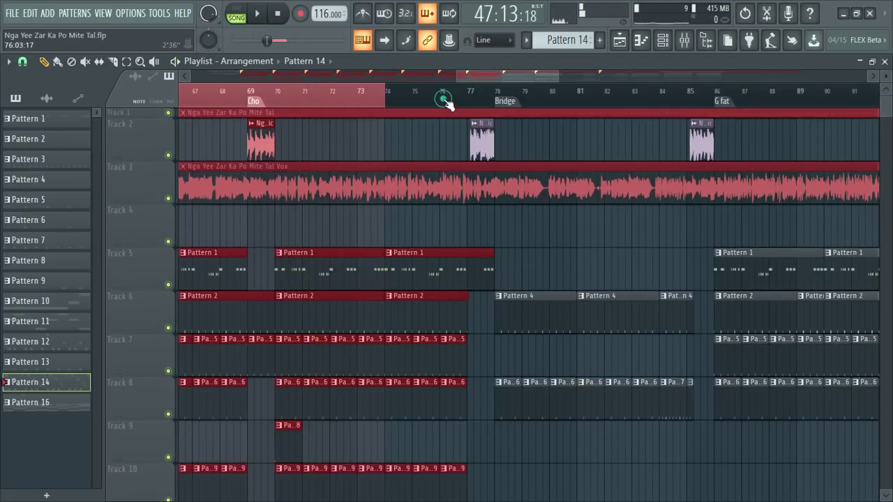
right_click(430, 102)
right_click(390, 102)
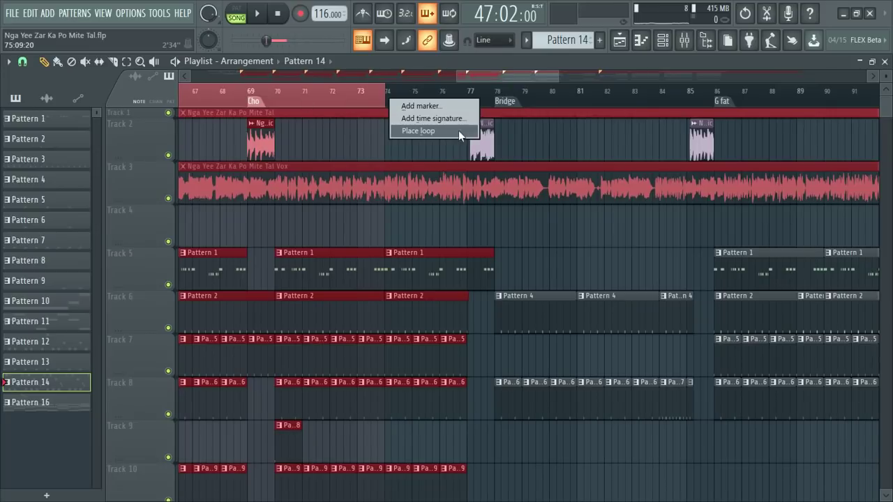
left_click(554, 106)
scroll(554, 96, "down", 5)
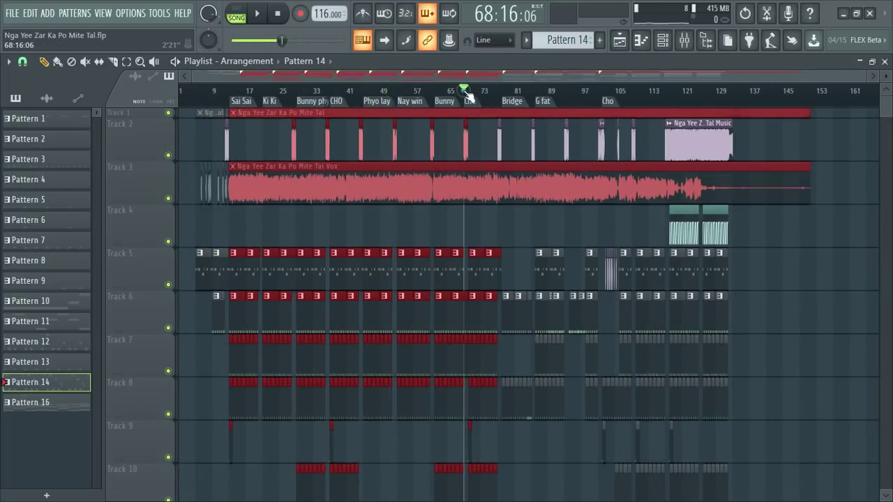
Play into the Cho section, skip ahead to about bar 76, and look over the Bridge patterns down to Pattern 11
scroll(467, 96, "up", 5)
key("space")
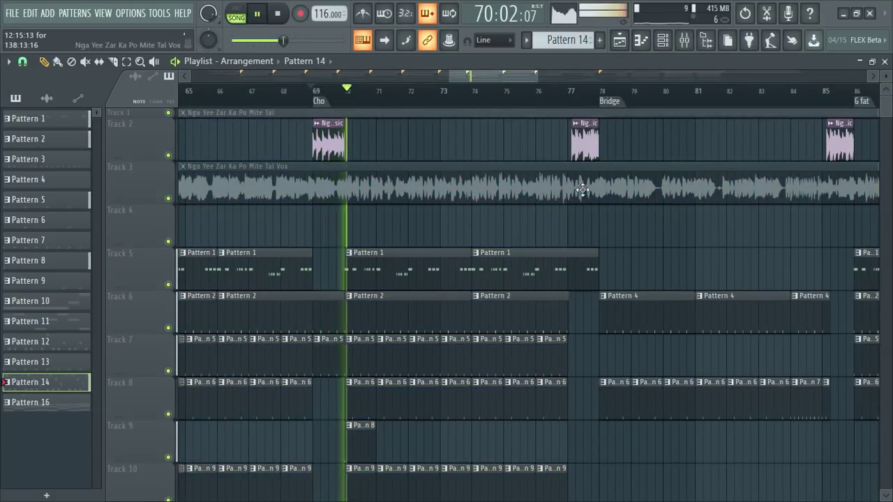
left_click(550, 93)
scroll(593, 96, "down", 2)
scroll(618, 100, "up", 1)
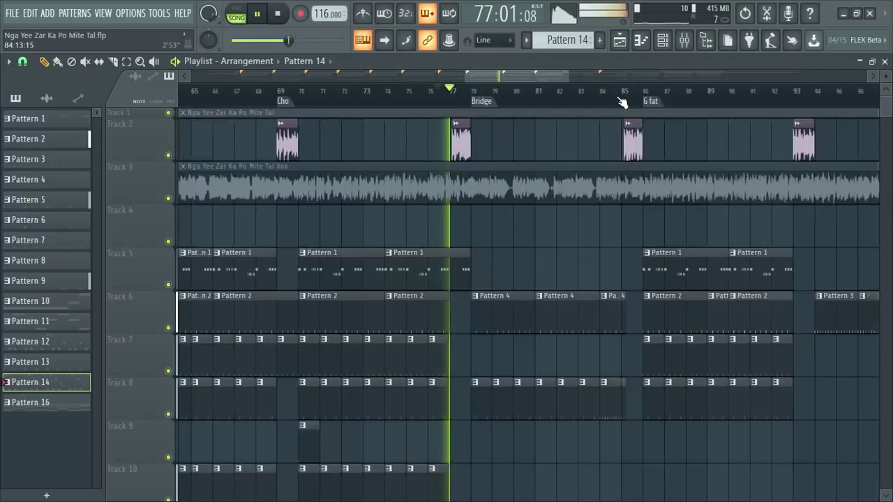
scroll(621, 102, "up", 1)
scroll(607, 203, "down", 4)
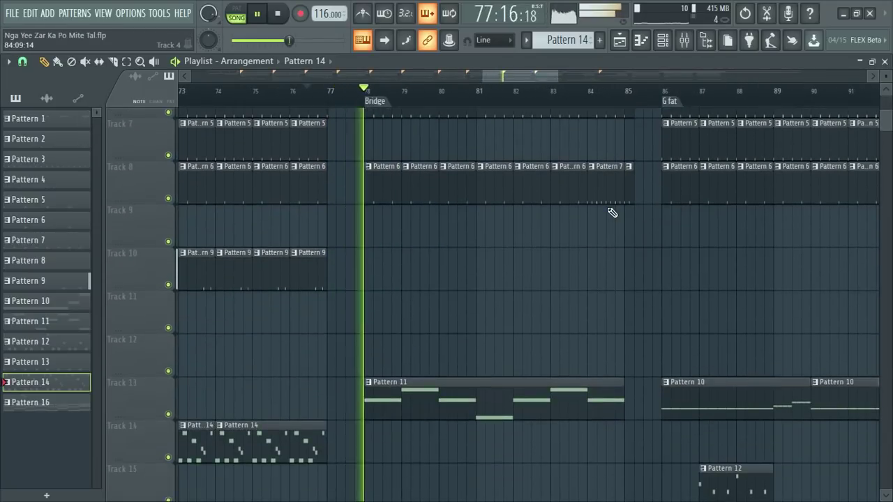
Look over the Bridge tracks during playback, stop playback and place the playhead just before the Bridge at bar 78
scroll(612, 206, "down", 2)
scroll(610, 108, "up", 1)
scroll(590, 167, "up", 3)
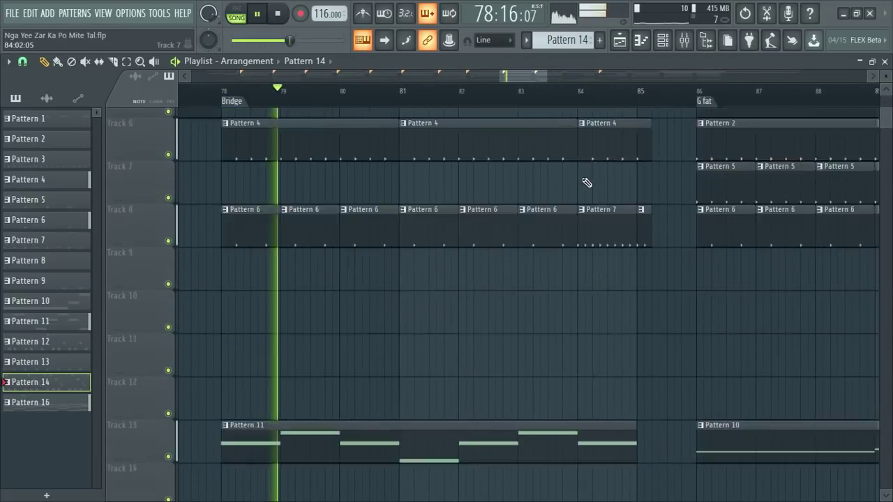
scroll(584, 180, "up", 3)
key("space")
left_click(213, 90)
Solo Track 6 together with Track 8 and play their Pattern 4 and Pattern 6 clips in the Bridge
scroll(234, 99, "up", 1)
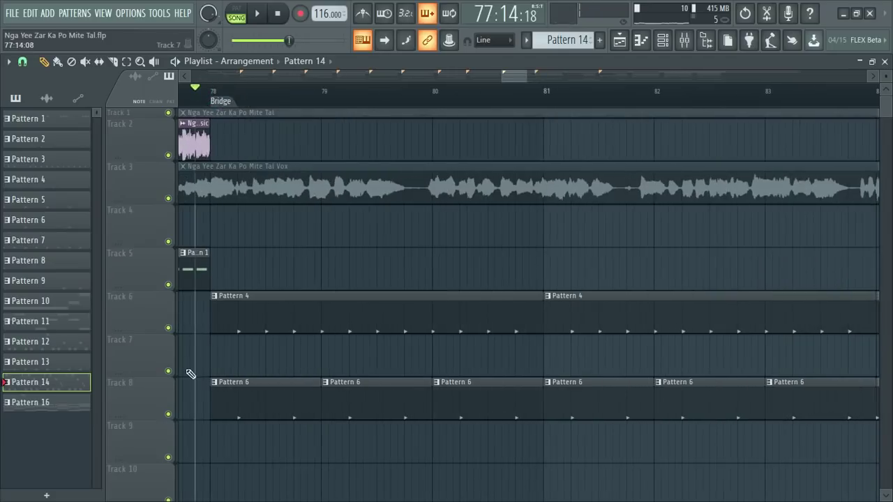
right_click(169, 328)
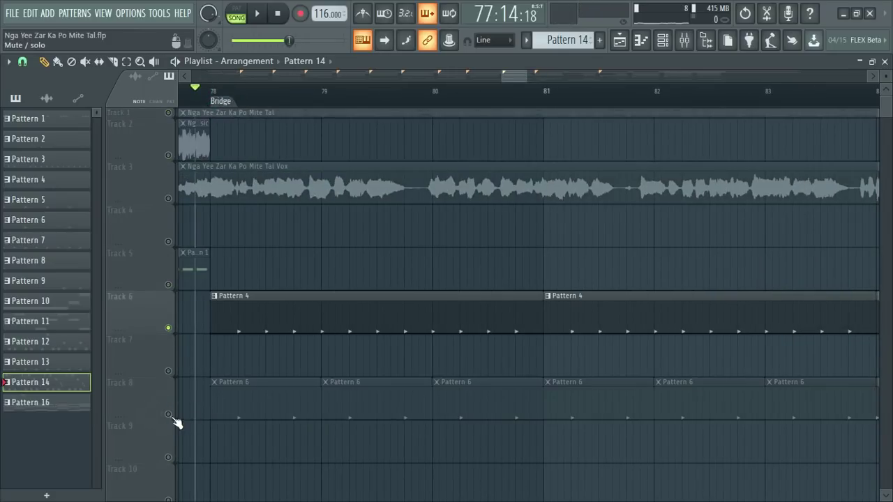
left_click(169, 415)
key("space")
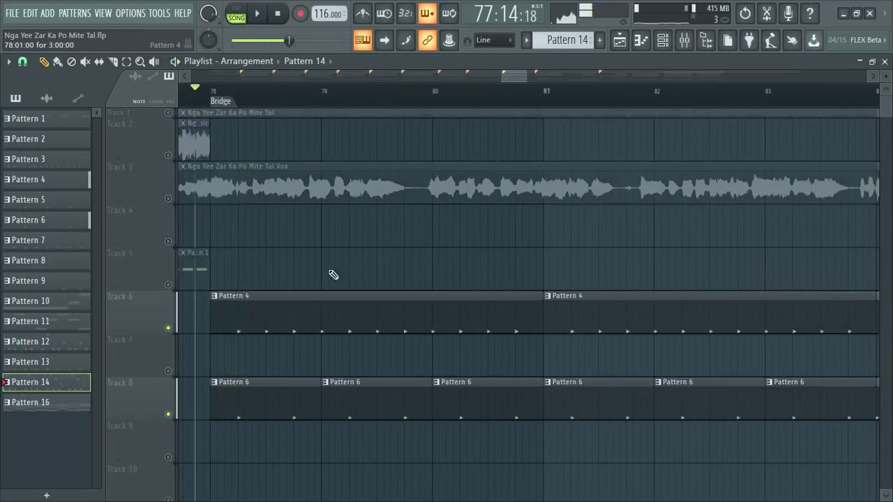
scroll(216, 98, "up", 2)
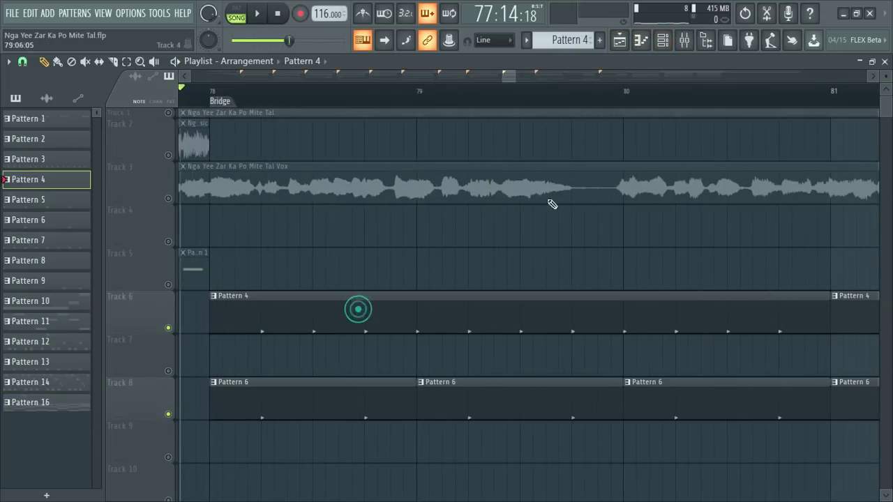
Show Pattern 4's steps in the Channel rack and inspect the DNC_Clap, DNC_Snare_3 and Hat channels
left_click(669, 40)
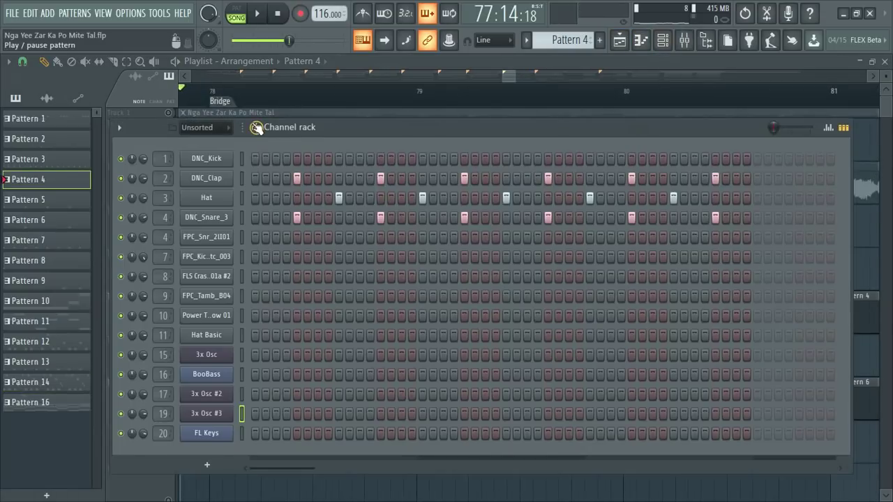
left_click(205, 180)
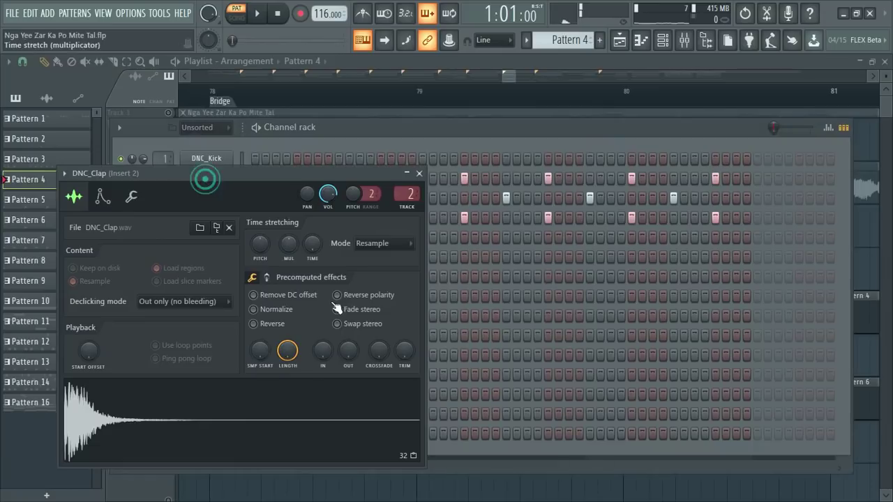
left_click(419, 173)
left_click(205, 217)
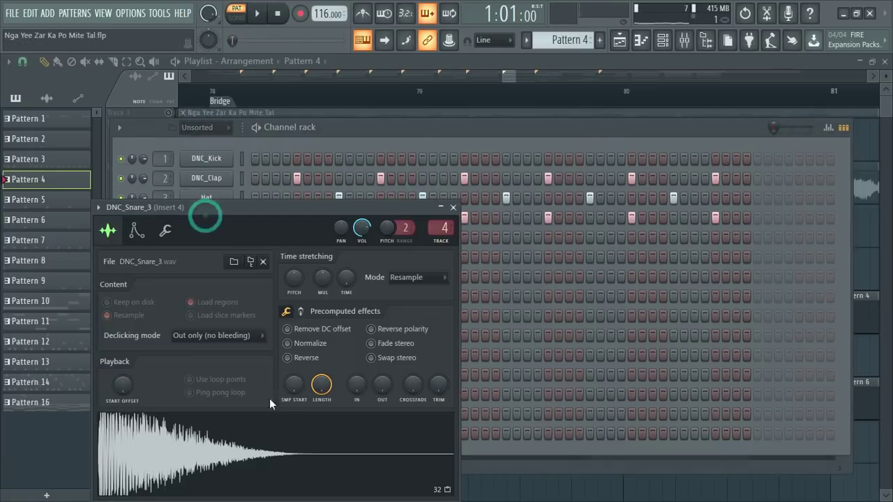
left_click(454, 208)
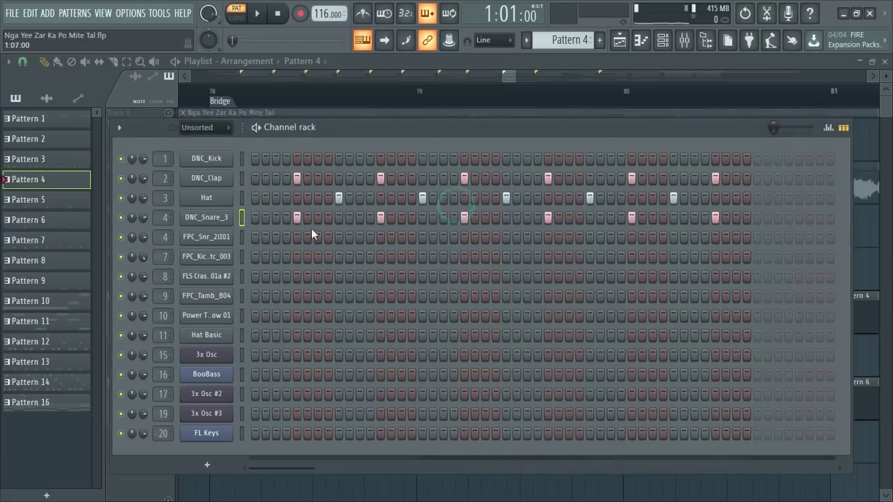
left_click(207, 199)
left_click(436, 191)
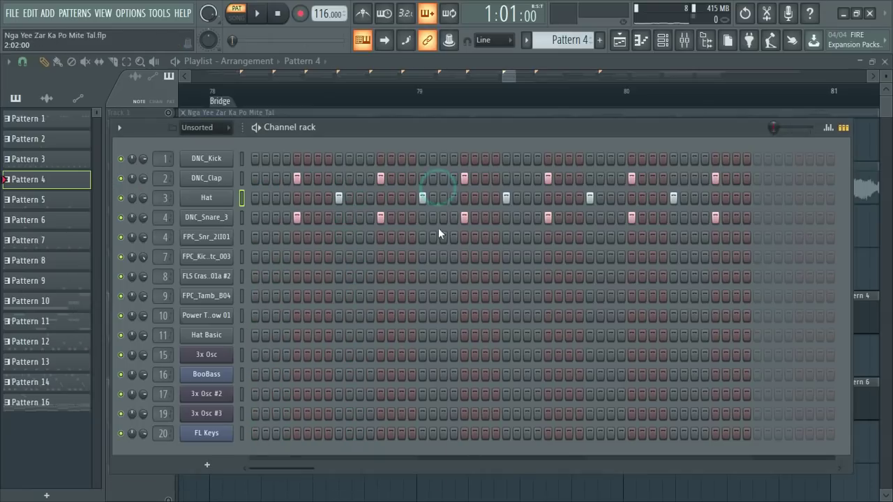
left_click(666, 40)
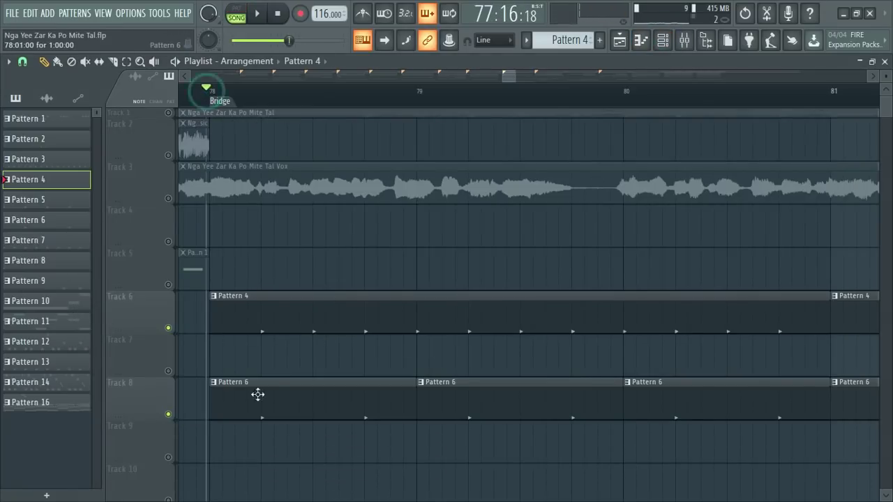
Solo Track 8, play its Pattern 6 clip at the start of the Bridge, and re-enable all tracks
right_click(168, 416)
key("space")
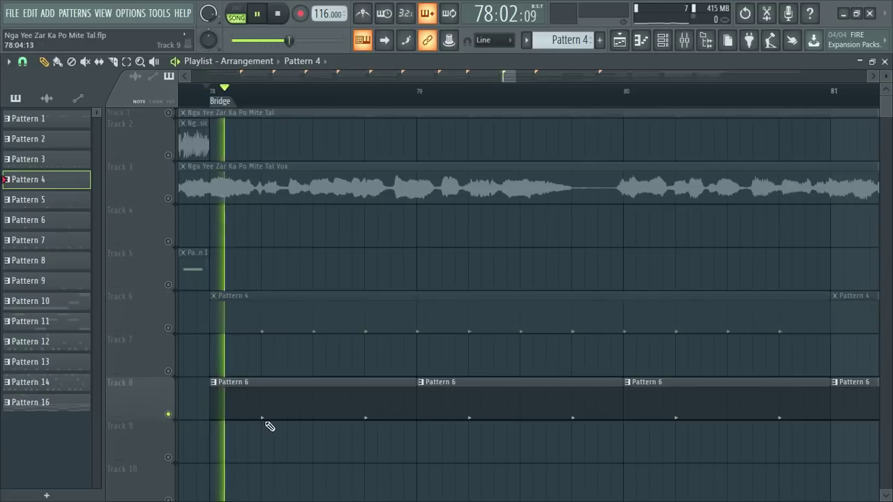
key("space")
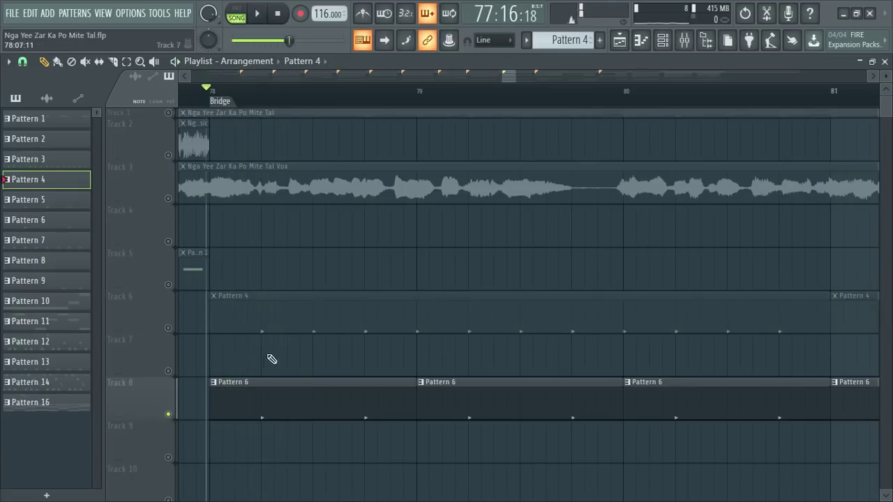
right_click(168, 415)
Play the start of the Bridge with all tracks, and solo Track 13 to hear Pattern 11
key("space")
scroll(314, 360, "down", 4)
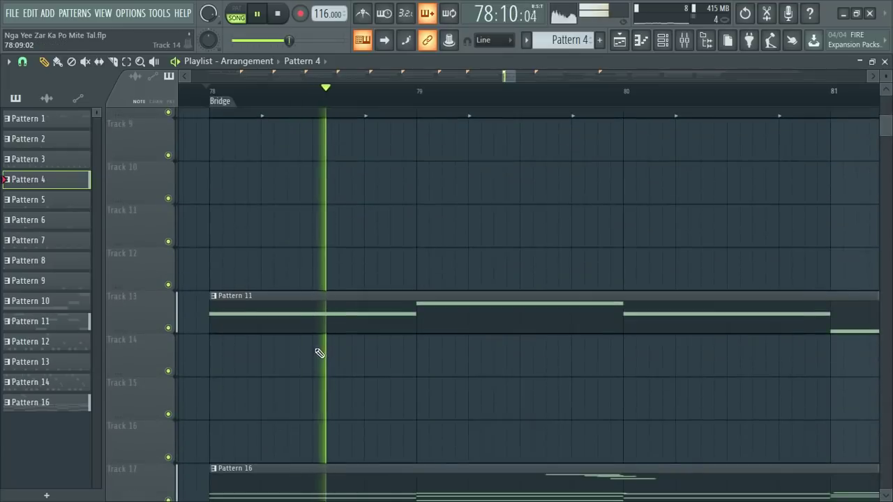
right_click(169, 328)
key("space")
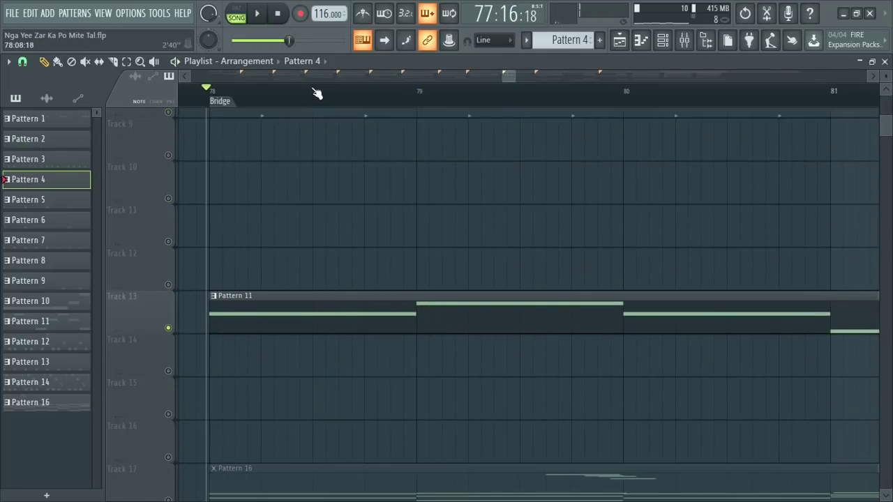
key("space")
scroll(315, 97, "down", 10)
scroll(388, 200, "down", 3)
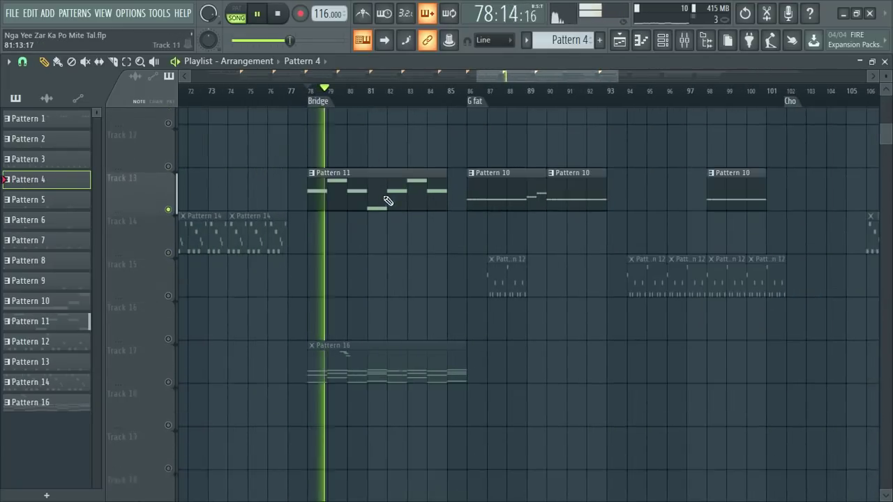
key("space")
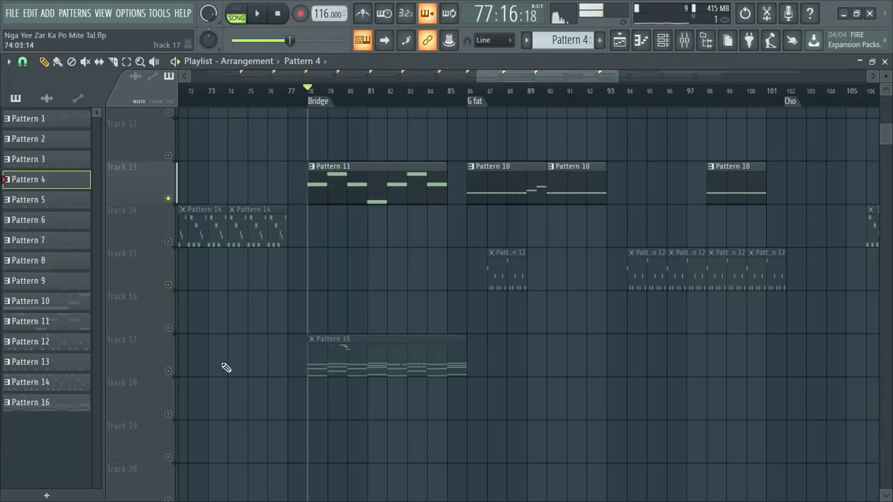
Solo Track 17, play Pattern 16 and examine its FL Keys notes in the piano roll
right_click(168, 373)
key("space")
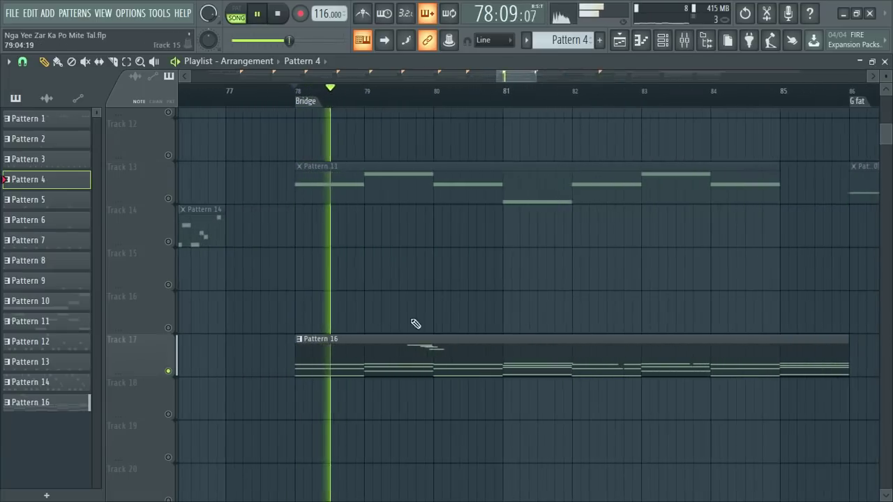
double_click(428, 359)
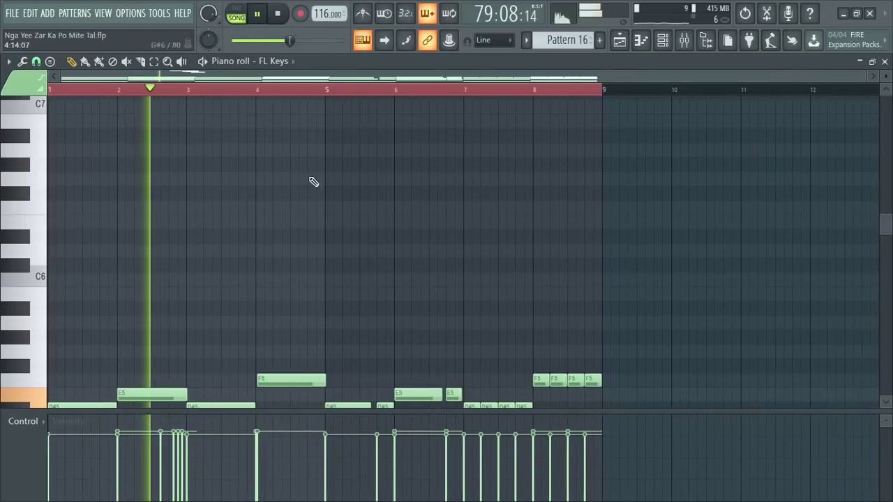
scroll(309, 196, "up", 6)
scroll(310, 198, "down", 4)
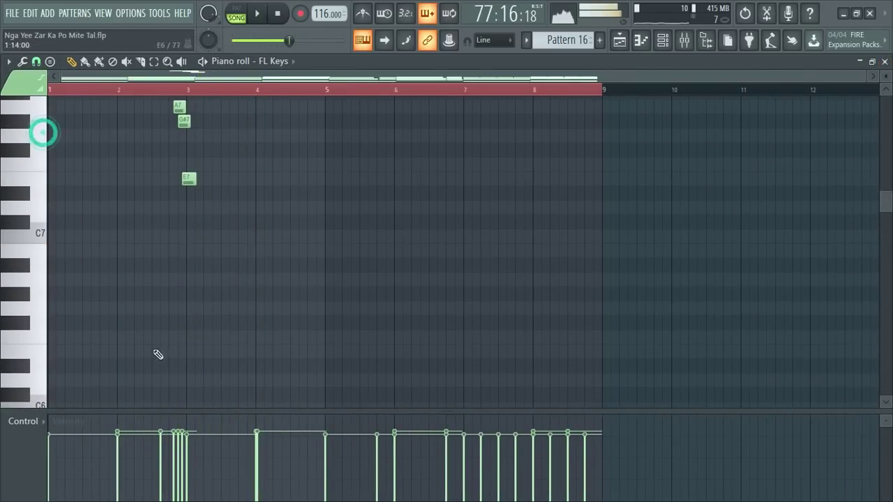
left_click(885, 61)
Re-enable all tracks and play the Bridge from bar 78, looking over its clips down to Pattern 16
scroll(322, 108, "down", 2)
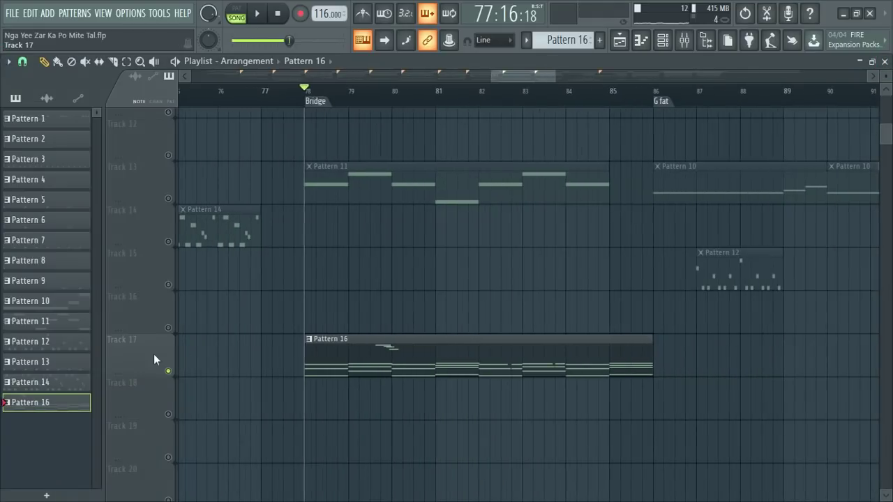
right_click(169, 371)
scroll(298, 288, "up", 3)
scroll(355, 105, "down", 3)
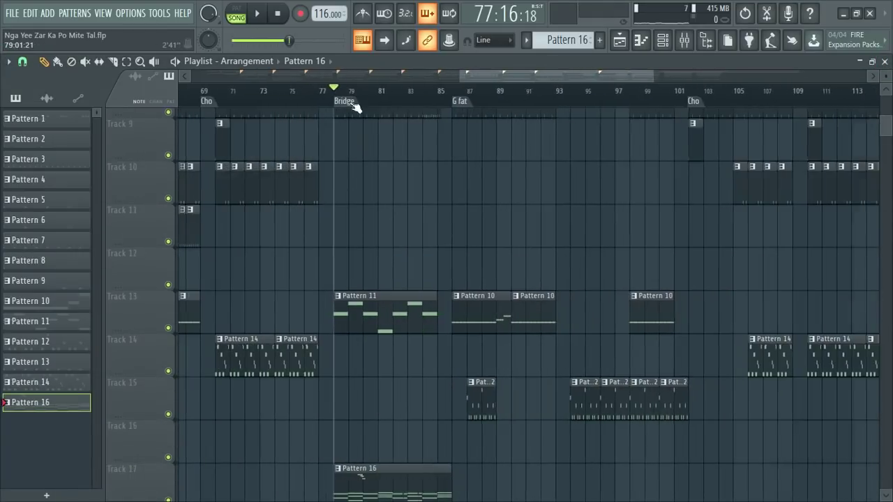
key("space")
scroll(410, 192, "up", 5)
scroll(408, 190, "up", 1)
scroll(395, 104, "down", 3)
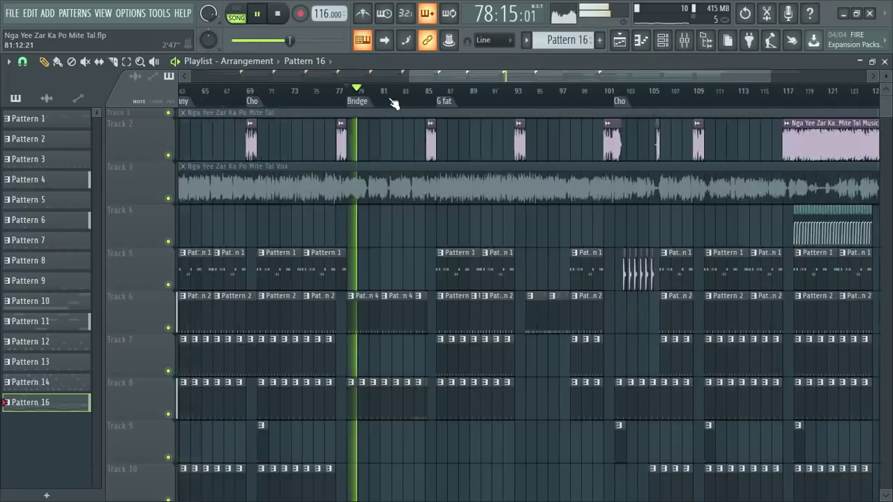
scroll(448, 103, "up", 3)
scroll(397, 185, "down", 8)
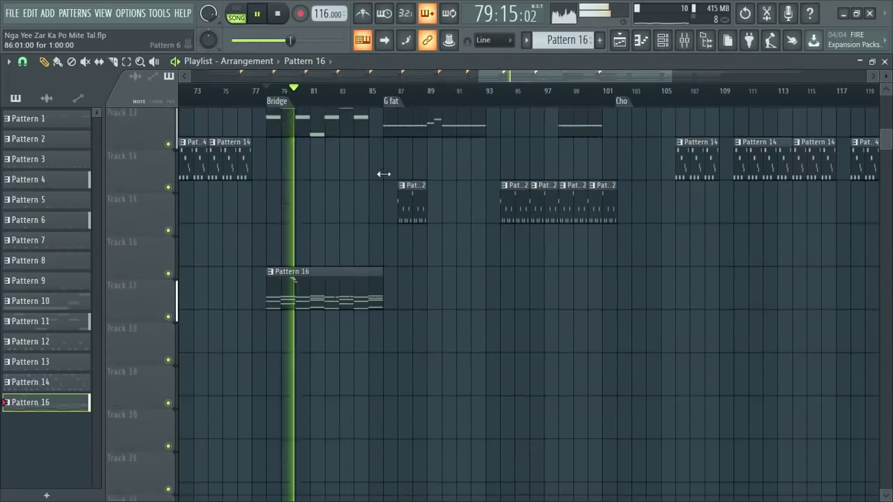
Keep playing the Bridge to about bar 83 while looking over the clips leading into G fat, and stop playback
scroll(401, 189, "up", 6)
scroll(355, 96, "down", 3)
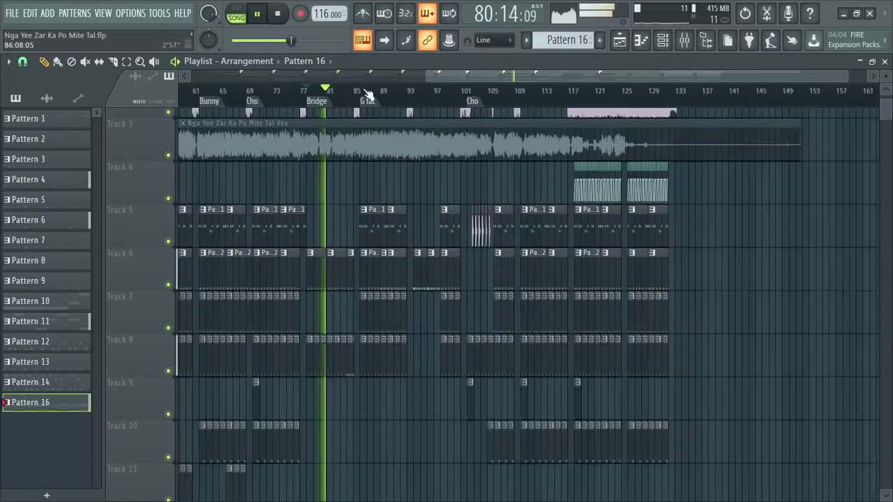
scroll(363, 95, "up", 4)
scroll(393, 202, "up", 1)
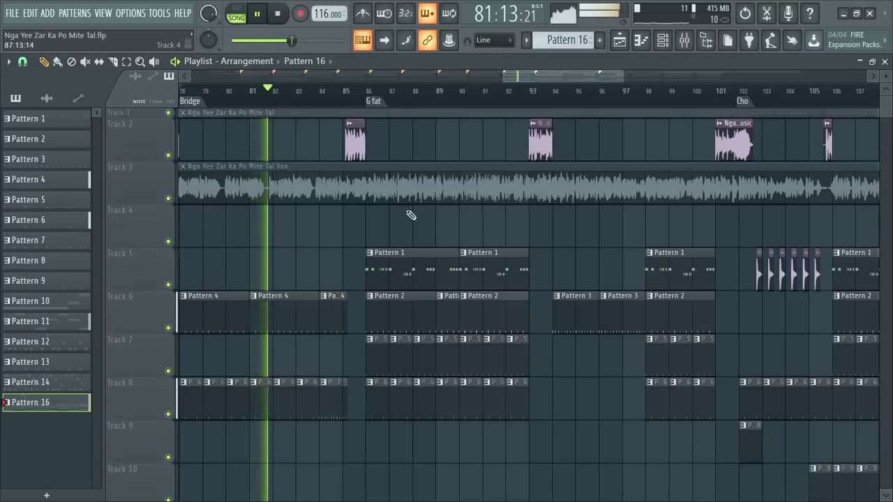
scroll(406, 231, "down", 2)
scroll(325, 94, "up", 4)
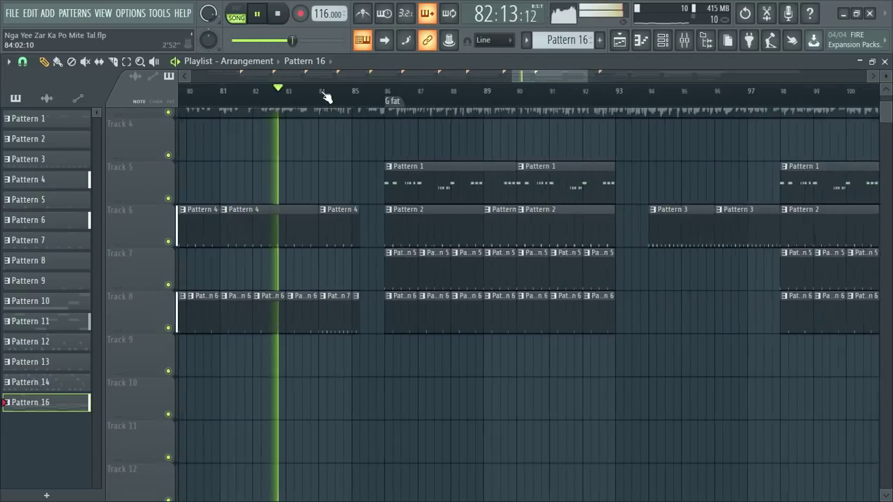
key("space")
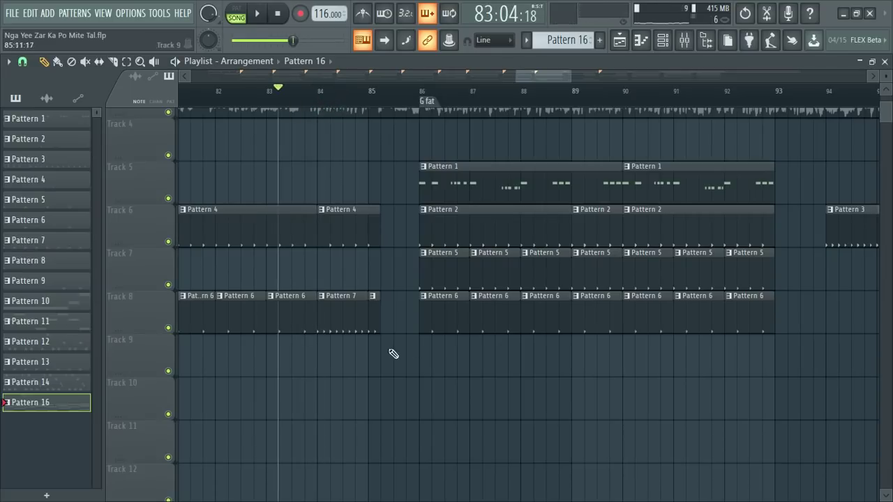
Inspect Pattern 7's steps in the Channel rack and resume song playback from about bar 82
left_click(664, 40)
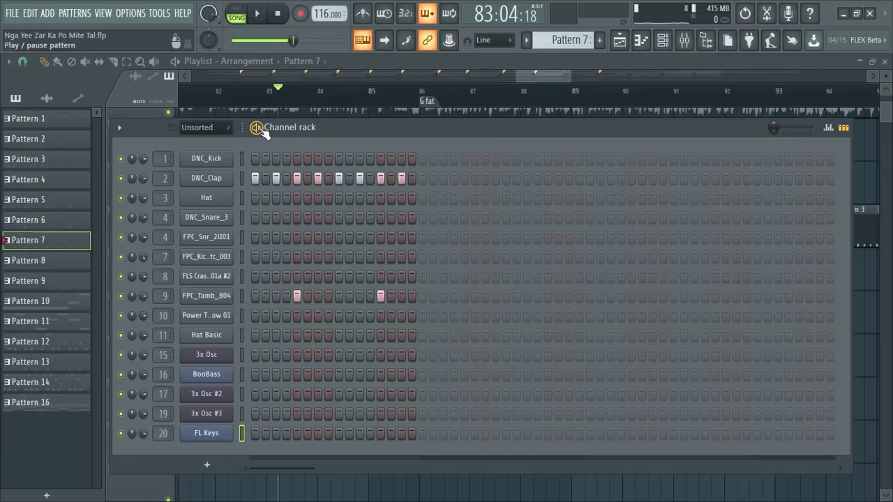
left_click(671, 43)
key("space")
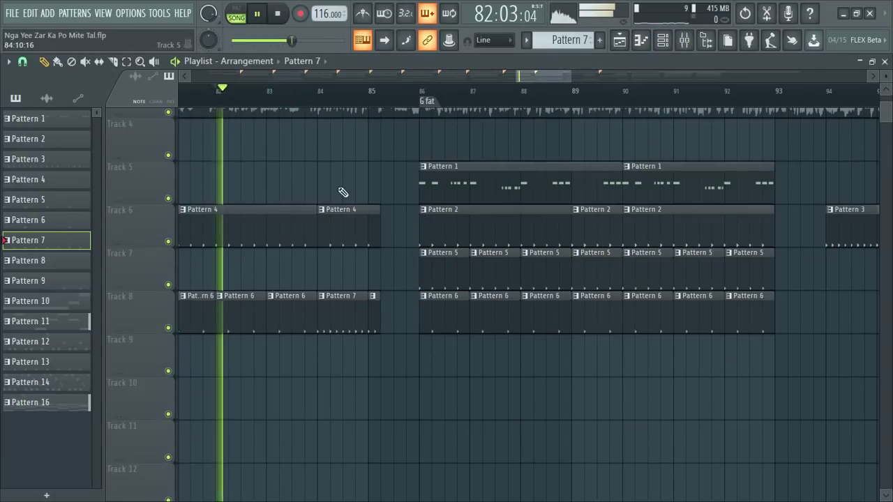
Play the end of the Bridge into G fat at bar 86, reduce the playlist track height and look over the section's patterns
scroll(438, 199, "up", 2)
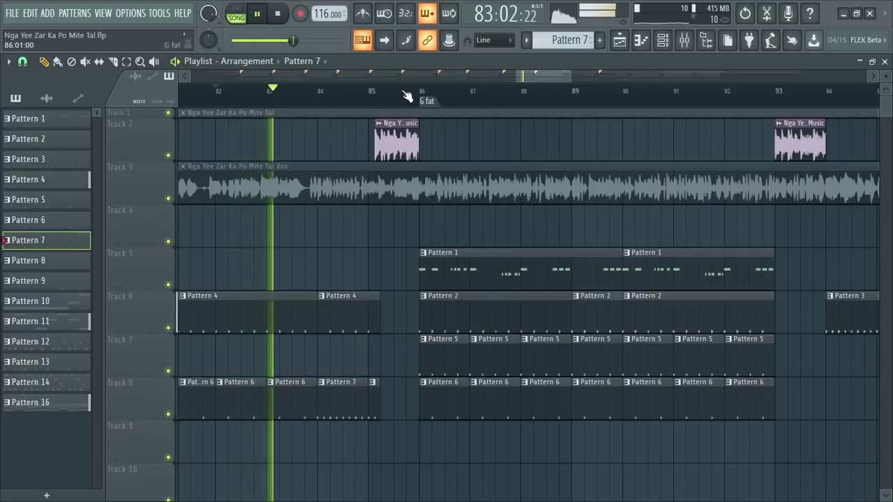
scroll(409, 100, "up", 2)
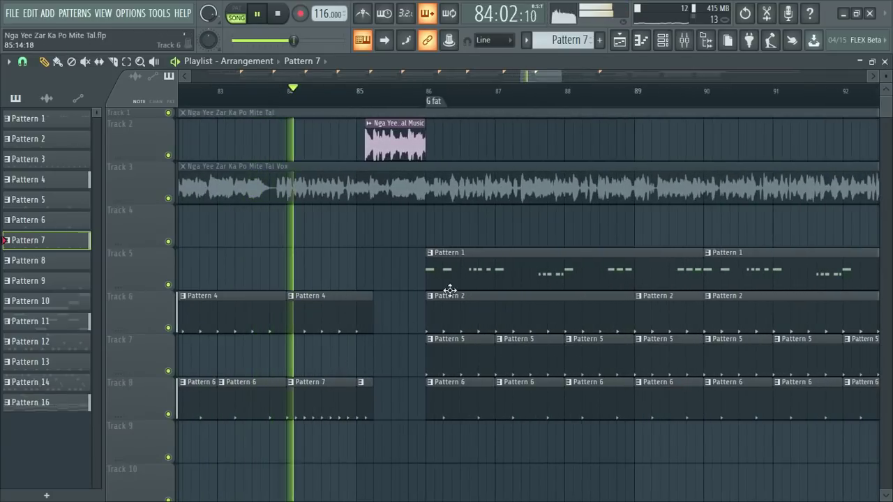
left_click_drag(888, 70, 888, 78)
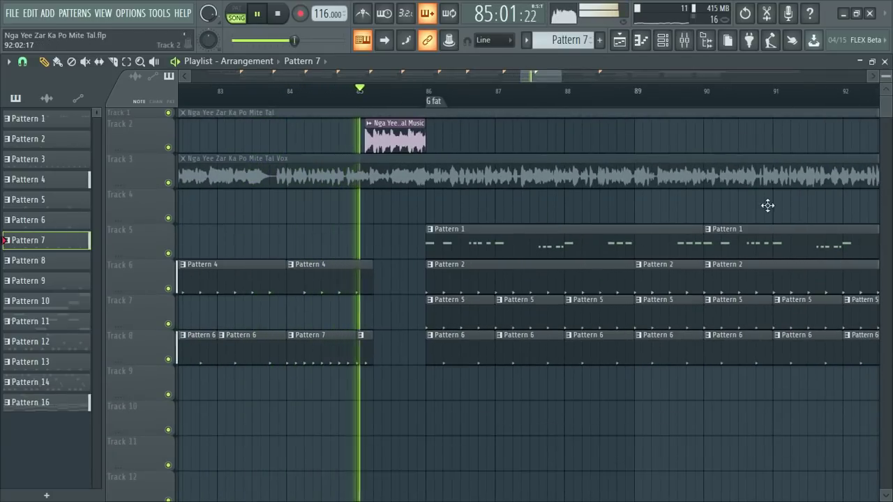
scroll(624, 258, "down", 4)
scroll(624, 259, "up", 4)
scroll(381, 104, "down", 3)
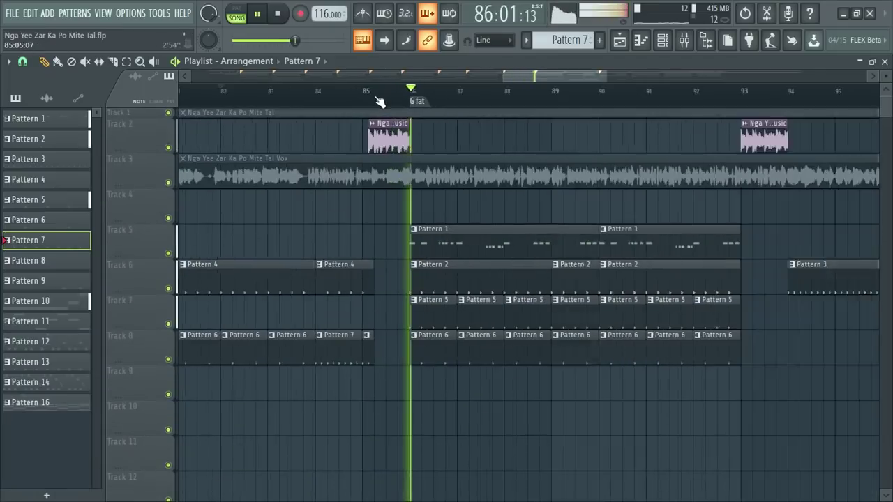
scroll(496, 104, "up", 3)
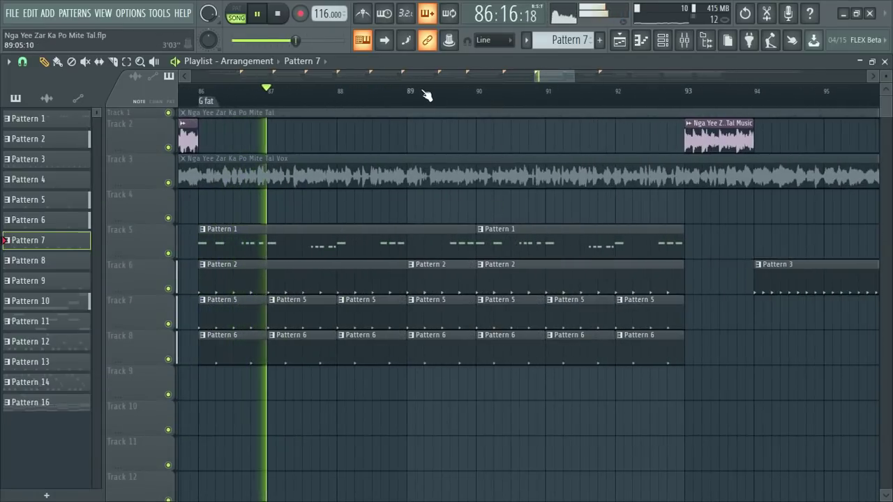
Look over G fat's Pattern 10 and Pattern 12 clips on the lower tracks and stop playback
scroll(427, 95, "down", 3)
scroll(596, 106, "up", 1)
scroll(544, 167, "down", 4)
scroll(537, 187, "down", 1)
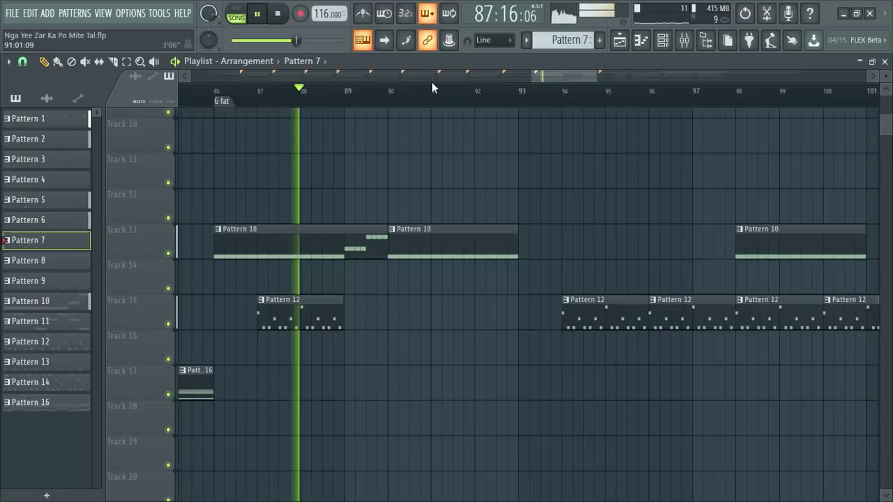
scroll(432, 81, "down", 2)
left_click(265, 96)
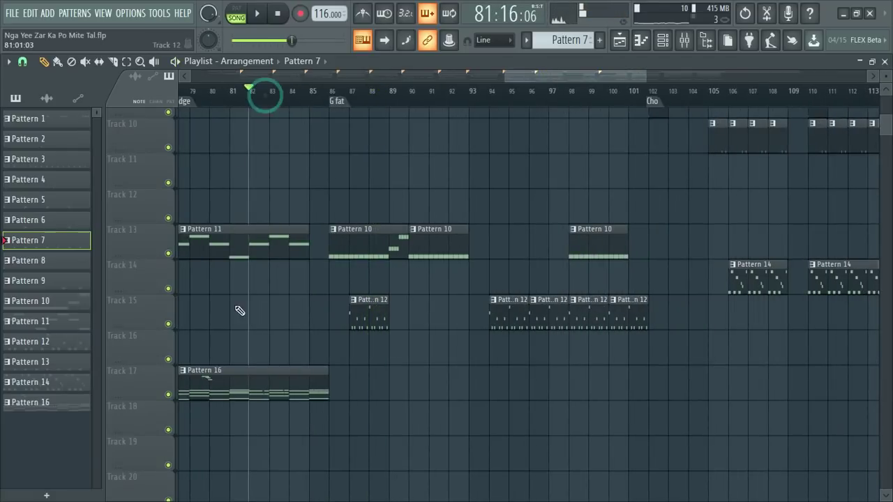
Open the Bridge's Pattern 16 in the Piano roll, look over its FL Keys notes and play the song from the pattern's start
double_click(266, 397)
scroll(377, 90, "down", 2)
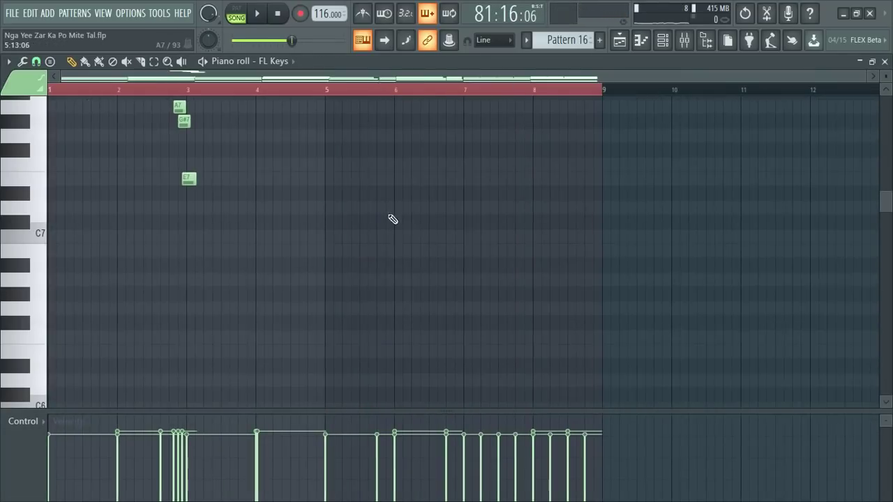
scroll(393, 219, "up", 4)
scroll(470, 217, "down", 10)
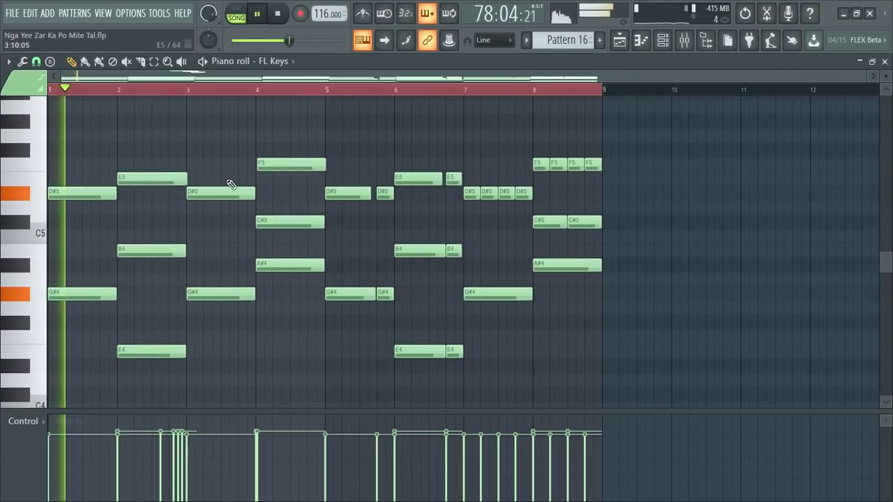
key("space")
Play the second half of Pattern 16 from about its bar 5, look over its chords and return to the Playlist
left_click(389, 91)
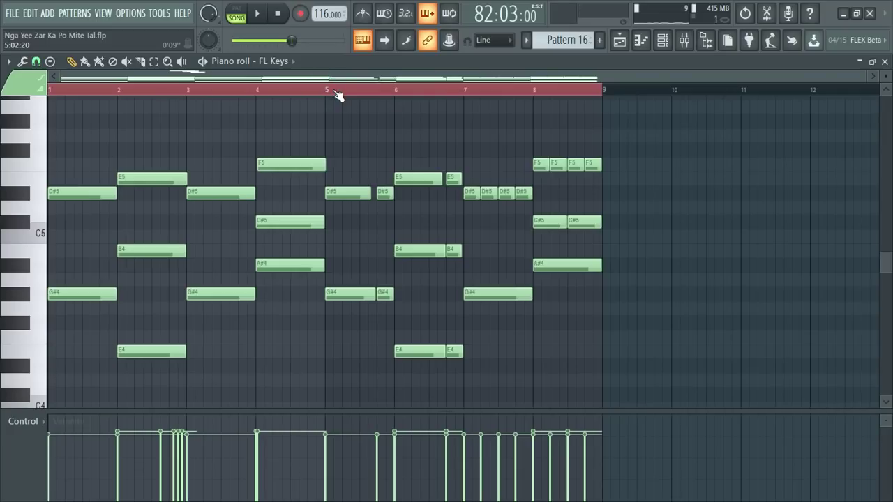
key("space")
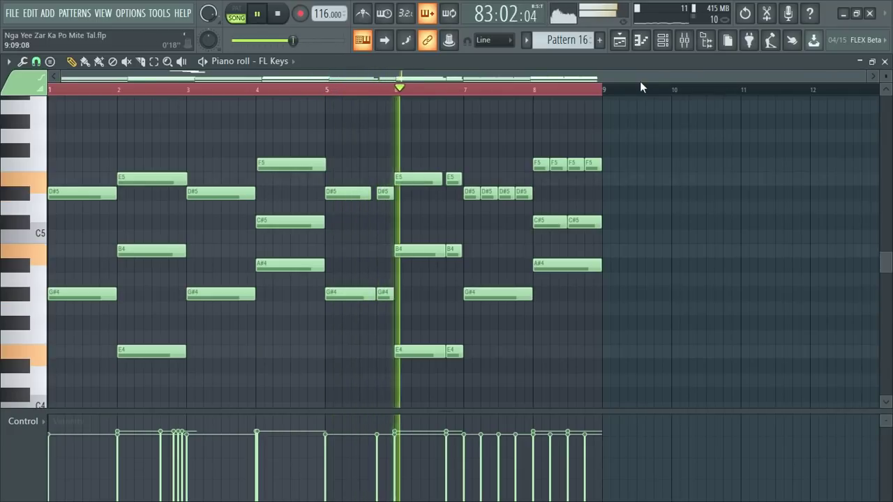
scroll(641, 88, "up", 3)
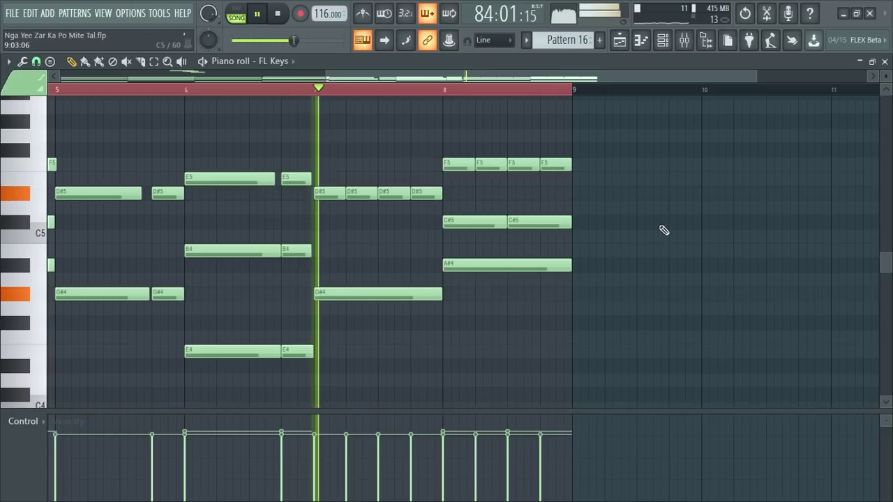
key("F5")
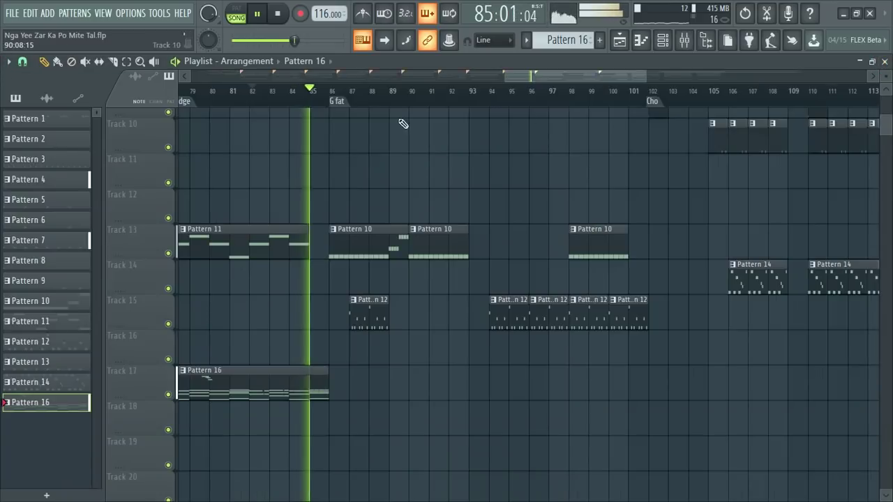
Pause at G fat, select the timeline from bar 86 to about bar 130 and play from there
scroll(400, 142, "up", 5)
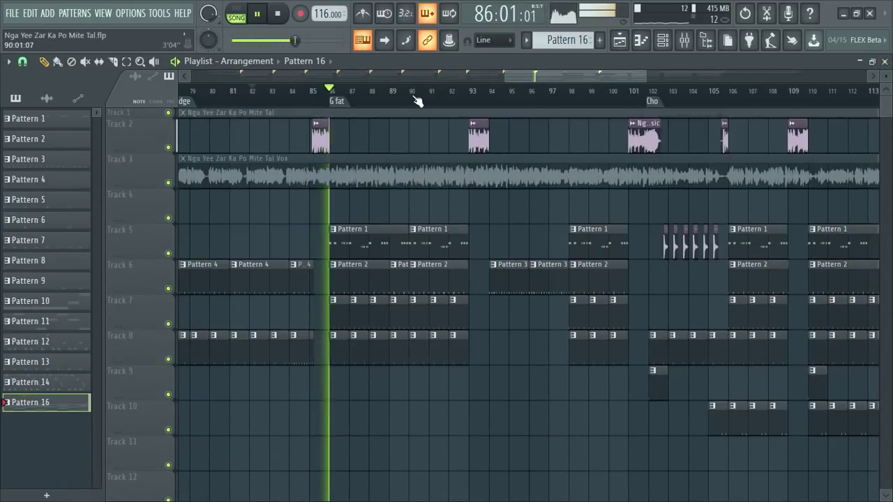
scroll(426, 95, "down", 3)
scroll(419, 100, "up", 2)
key("space")
left_click_drag(287, 94, 585, 119)
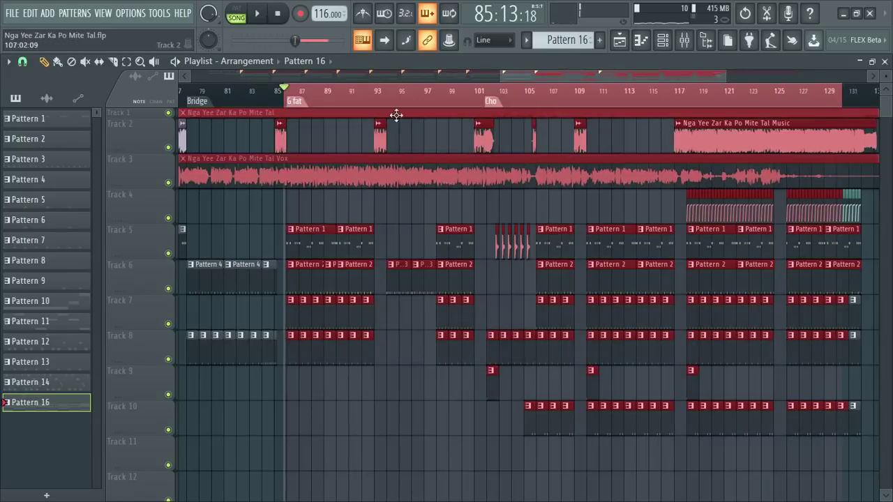
key("space")
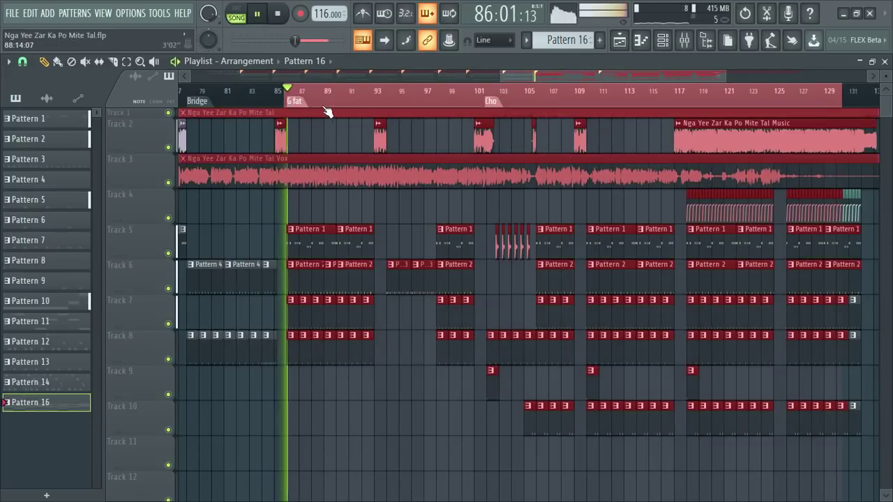
Play G fat to about bar 93 while comparing its clips across all tracks with neighbouring sections, and stop playback
scroll(455, 210, "down", 10)
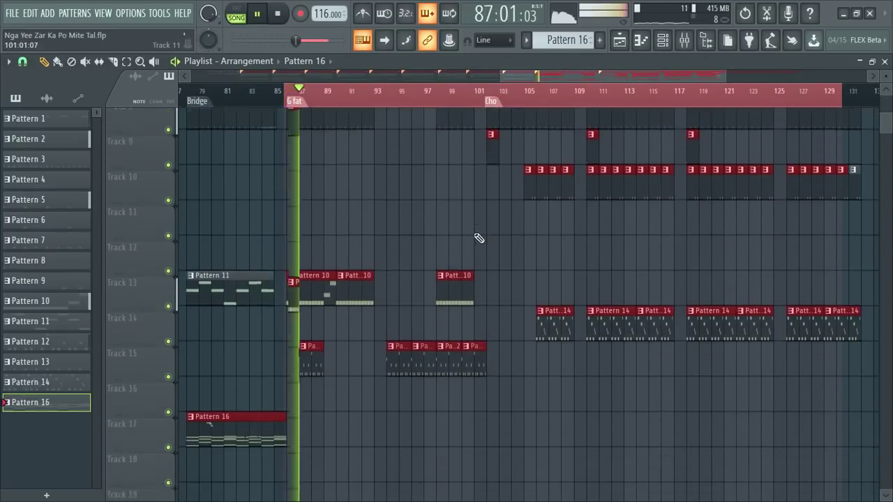
scroll(482, 238, "up", 7)
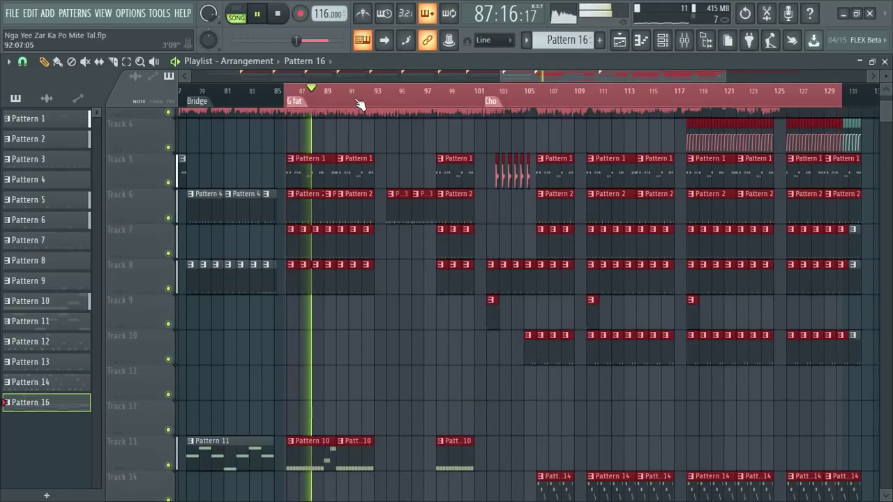
scroll(434, 107, "down", 4)
scroll(486, 108, "up", 6)
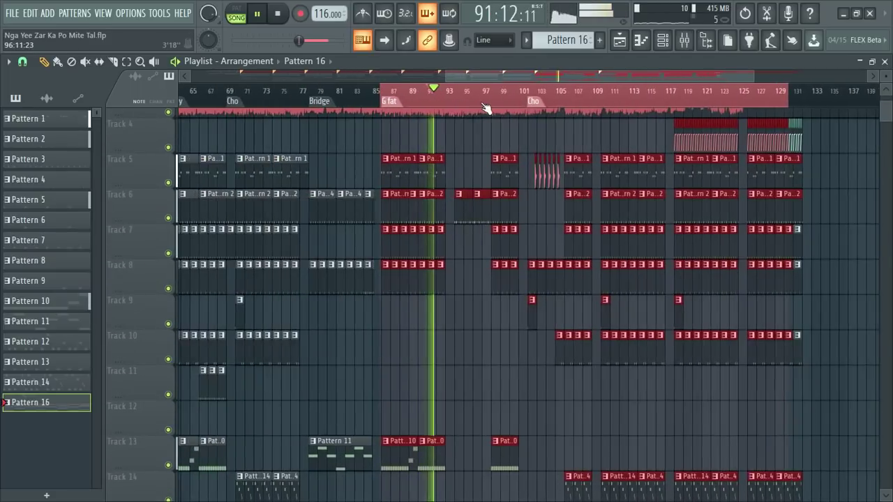
scroll(486, 108, "down", 4)
scroll(569, 102, "up", 4)
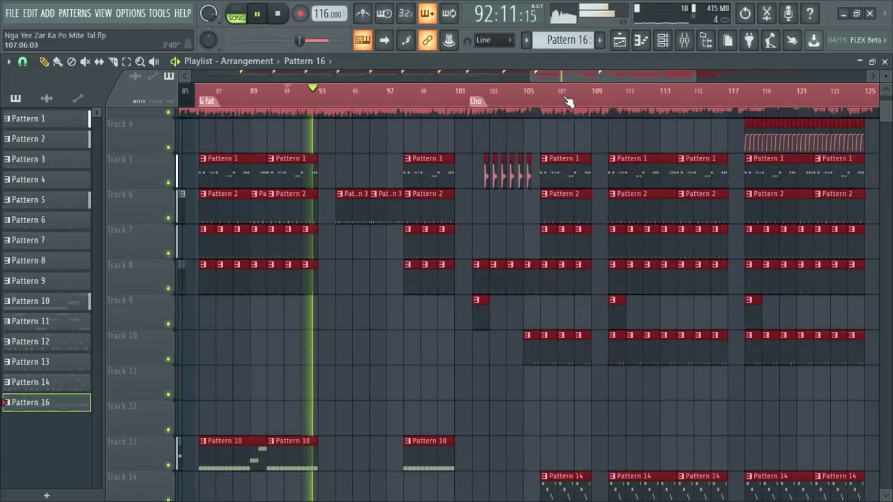
scroll(554, 166, "down", 5)
scroll(554, 167, "up", 7)
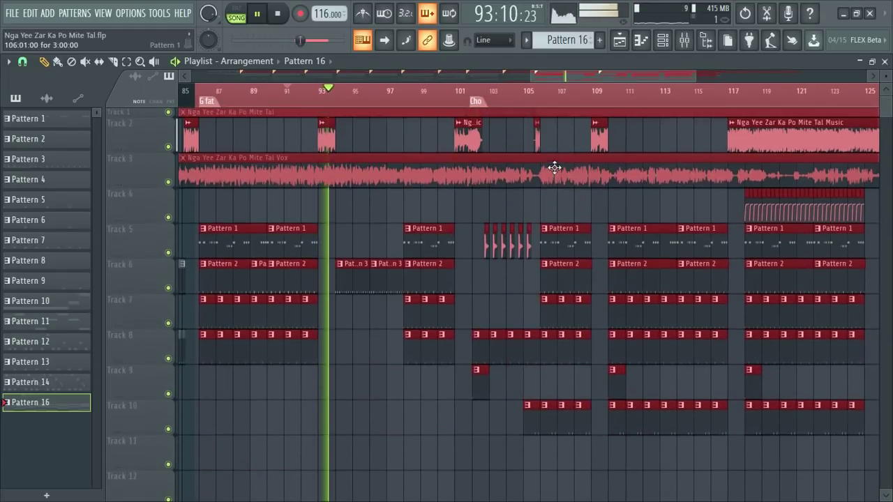
key("space")
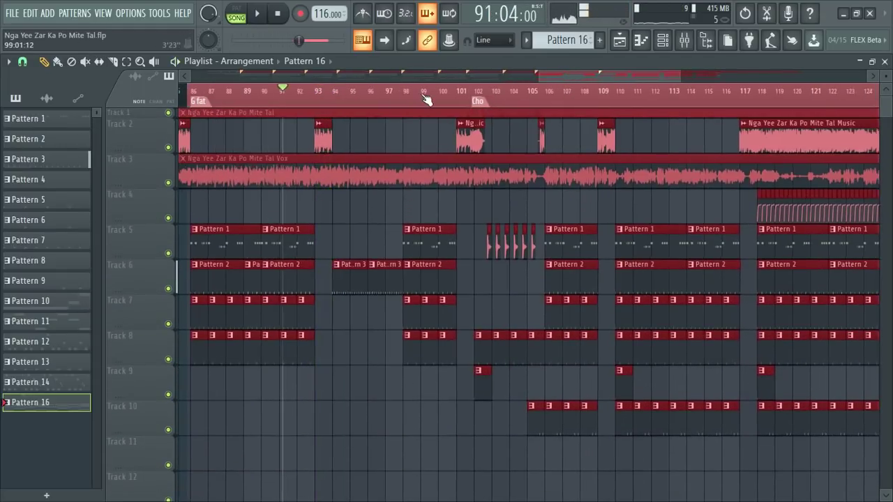
Shorten the timeline selection to about one bar at the start of G fat and deselect the clips
scroll(425, 96, "down", 5)
left_click_drag(609, 96, 335, 98)
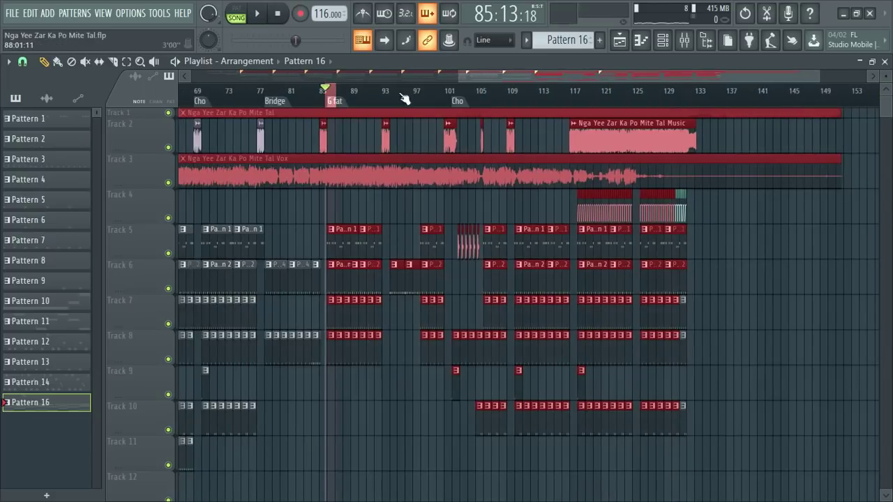
scroll(386, 91, "up", 4)
left_click(446, 203)
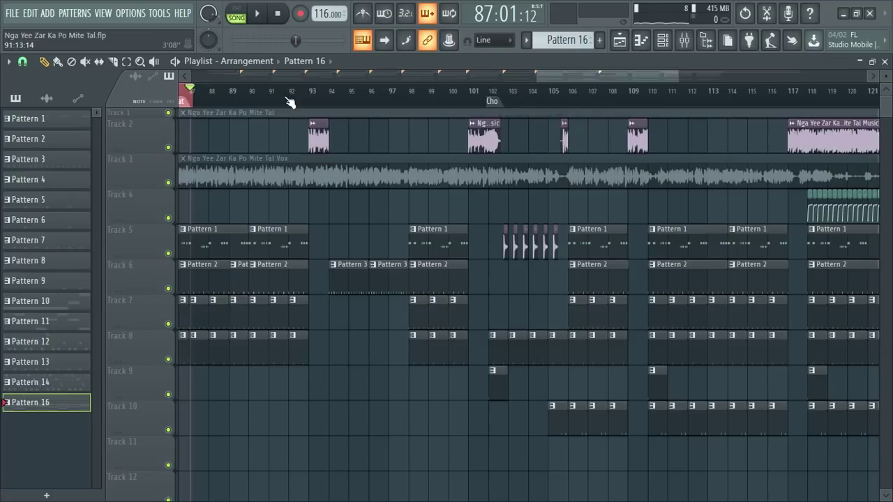
Start song playback from about bar 93 and look over the Pattern 3 clips at bar 94
left_click_drag(284, 101, 295, 96)
scroll(284, 96, "down", 1)
left_click(309, 93)
key("space")
scroll(348, 94, "up", 1)
scroll(428, 96, "down", 2)
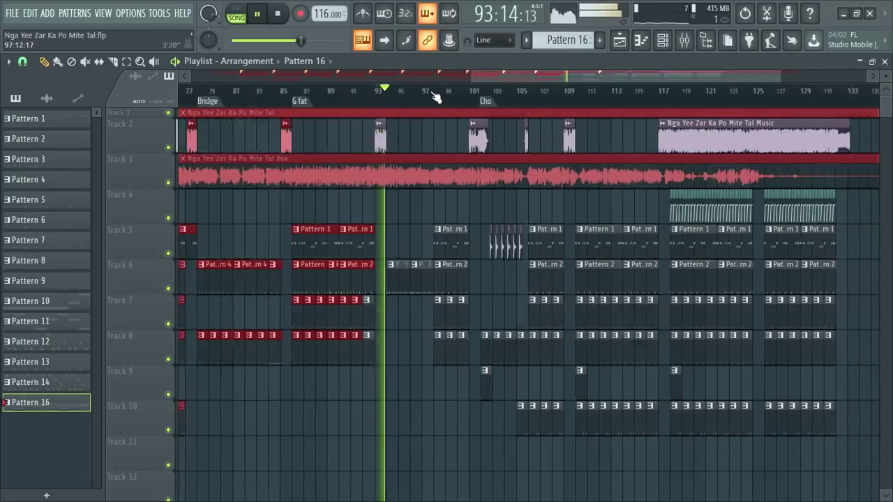
scroll(453, 96, "up", 1)
scroll(468, 98, "up", 3)
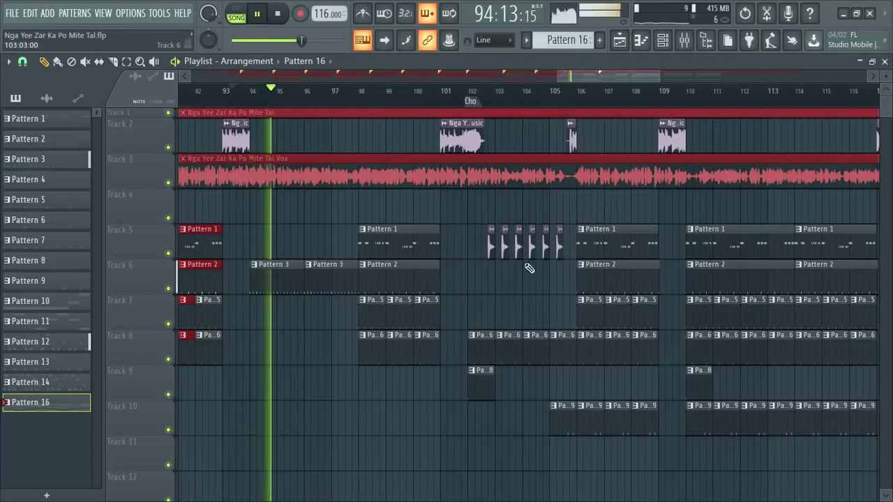
Deselect the clips and keep playing to about bar 98 while looking over the Pattern 12 and Pattern 10 clips
left_click(603, 195)
right_click(642, 208)
scroll(434, 103, "down", 3)
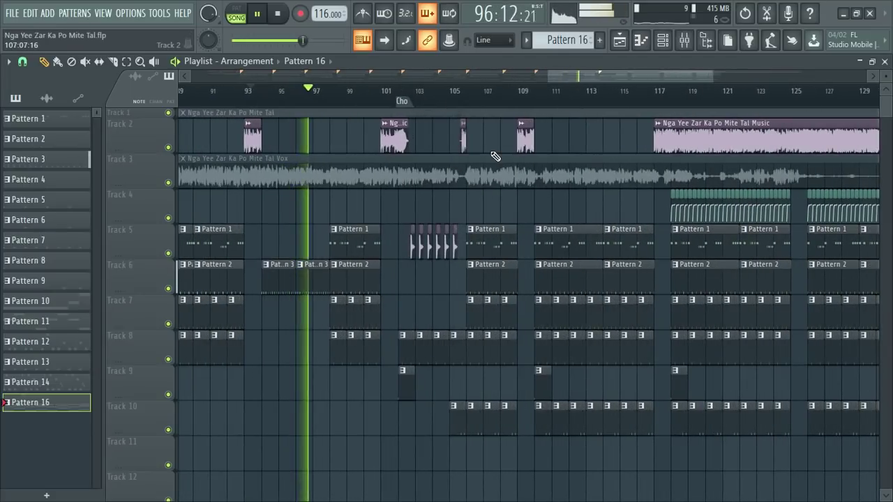
scroll(495, 156, "down", 6)
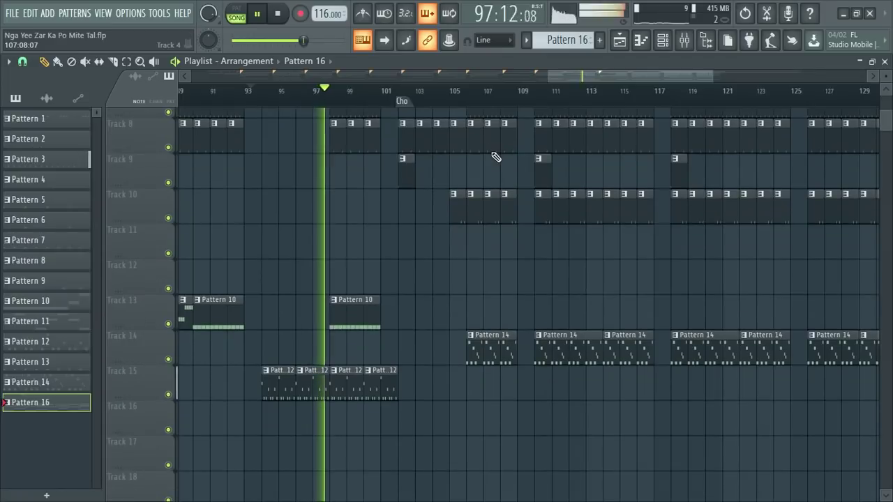
scroll(494, 156, "up", 6)
scroll(391, 94, "down", 1)
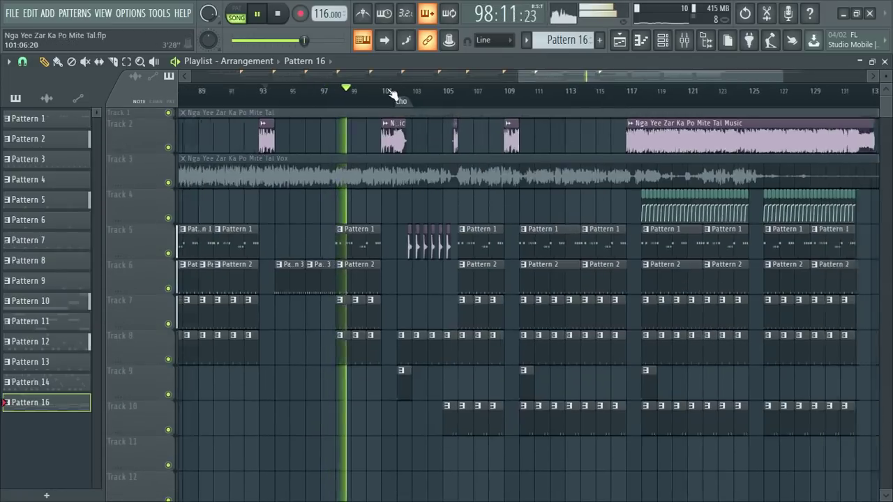
Play from about bar 98 into the Cho section at bar 102, looking over the clips around its opening
scroll(554, 88, "down", 3)
scroll(592, 96, "up", 5)
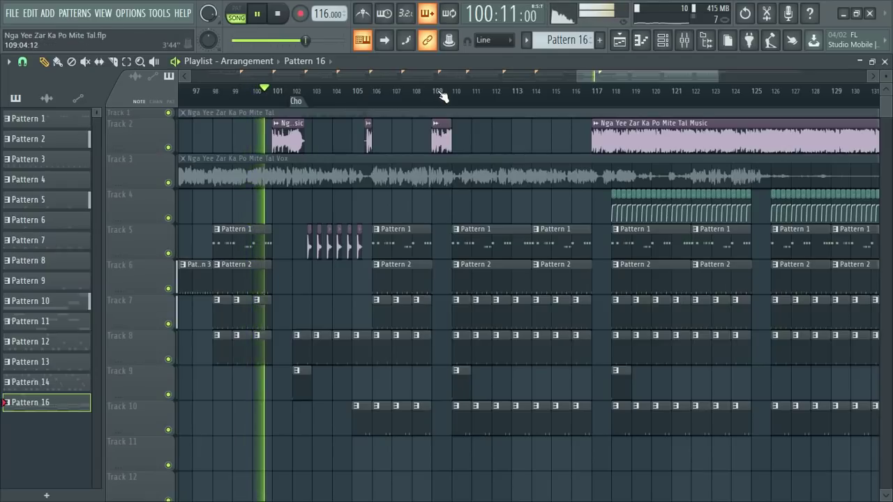
scroll(439, 94, "up", 3)
scroll(441, 98, "down", 2)
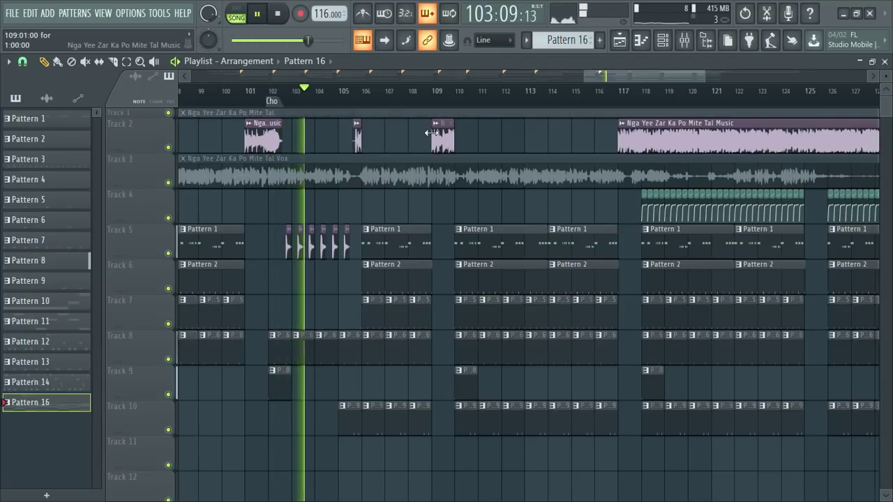
scroll(337, 84, "down", 2)
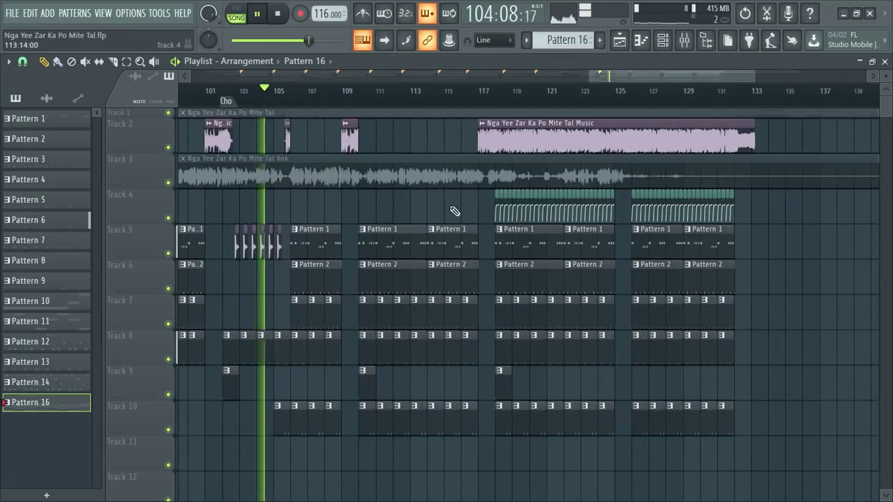
Play the Cho section to about bar 108, looking over its clips down to Pattern 14, and stop playback
scroll(380, 178, "down", 5)
scroll(399, 184, "up", 5)
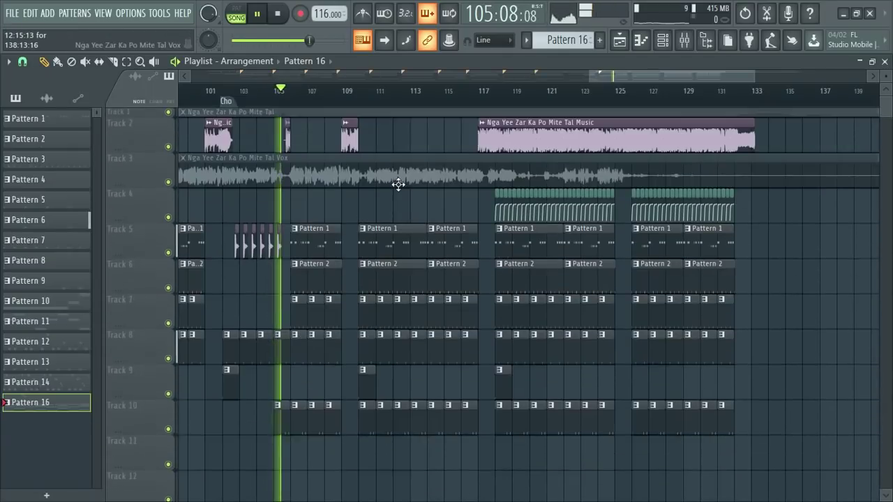
scroll(420, 200, "down", 5)
scroll(425, 200, "up", 5)
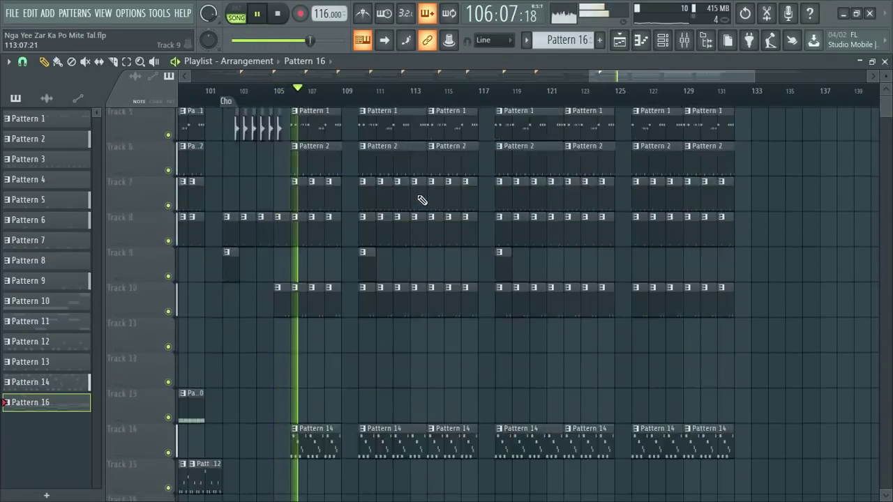
scroll(335, 95, "down", 4)
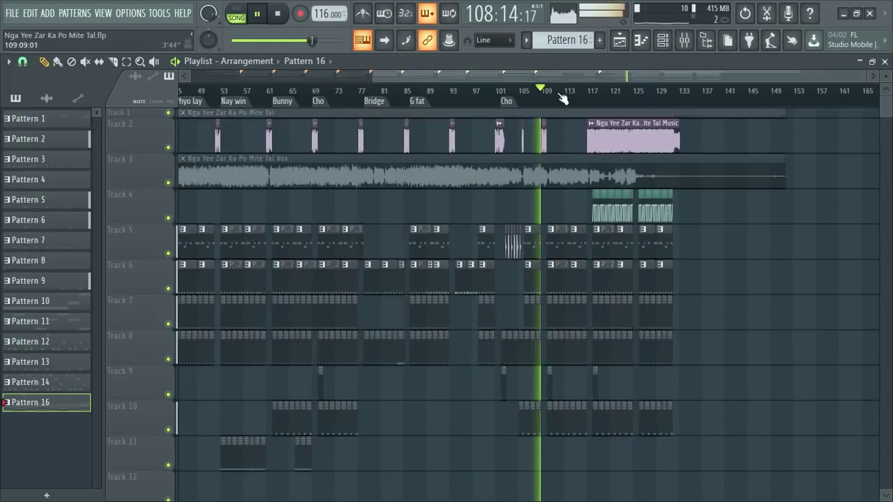
scroll(664, 96, "up", 5)
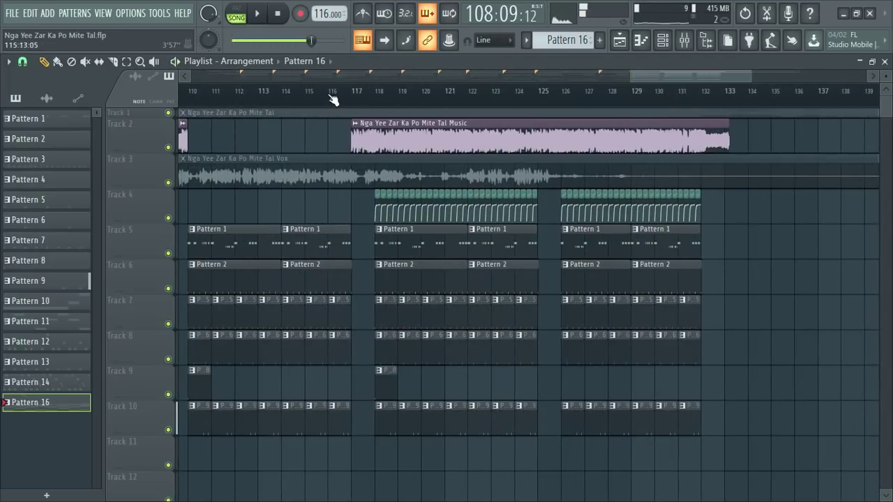
Move the playhead to about bar 116 and resume song playback there
scroll(323, 103, "down", 3)
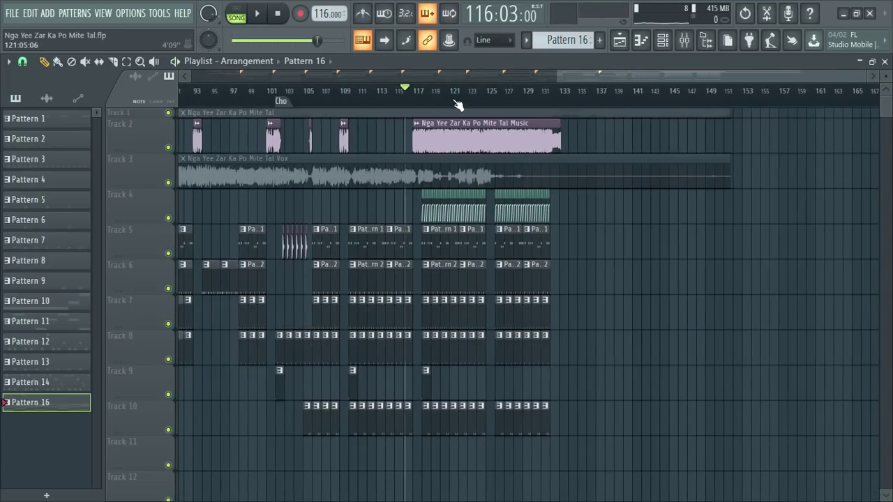
scroll(457, 105, "up", 3)
key("space")
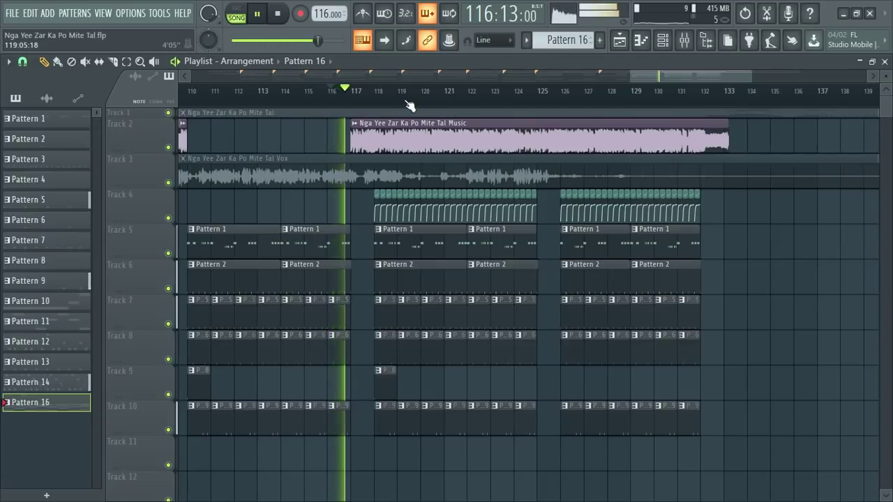
Play the closing section from bar 117 to about bar 119 while comparing its clips with the earlier sections
scroll(406, 101, "down", 3)
scroll(521, 107, "up", 3)
scroll(521, 106, "down", 3)
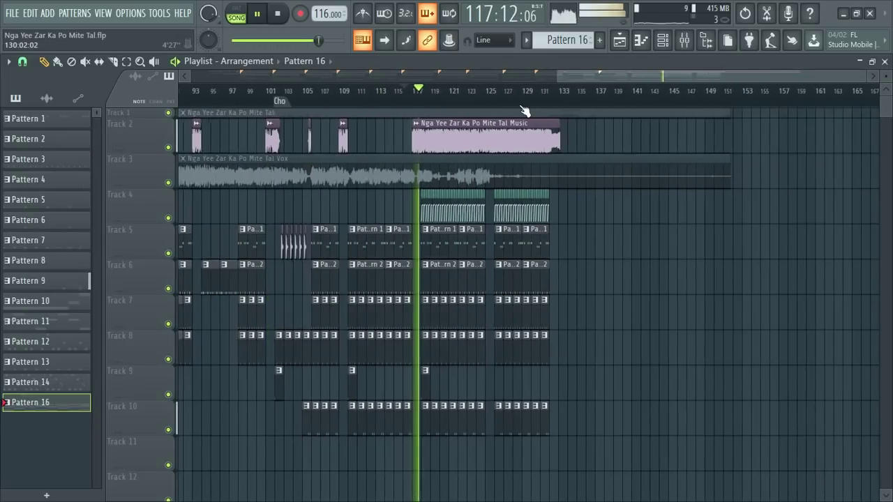
scroll(524, 111, "down", 2)
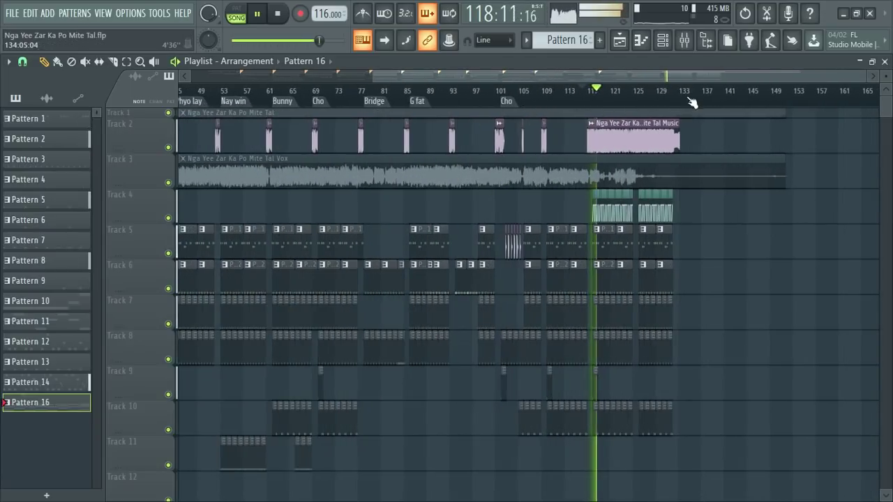
scroll(691, 103, "up", 3)
scroll(691, 102, "down", 2)
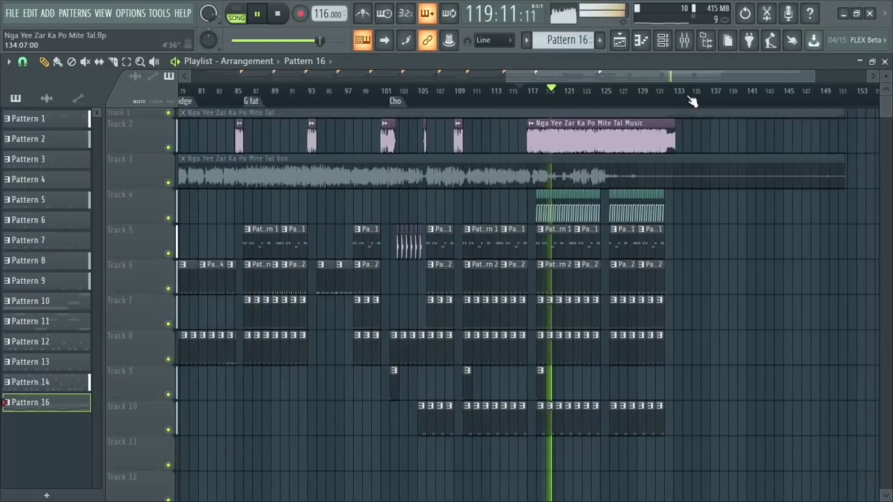